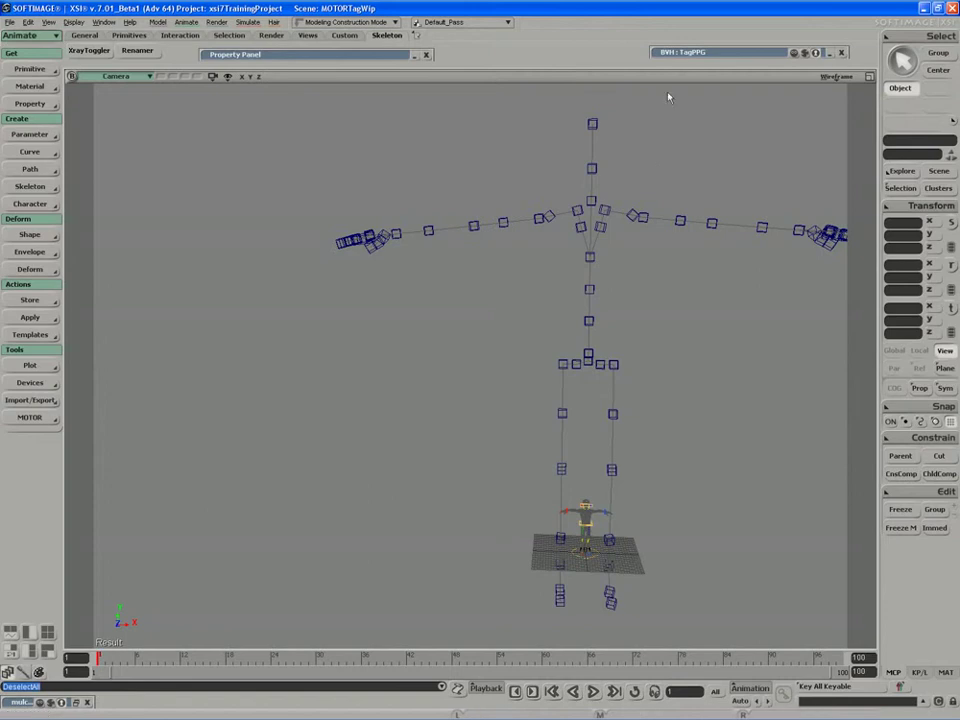
Expand the BVH TagPPG property page and place it beside the skeleton
drag(692, 52, 193, 209)
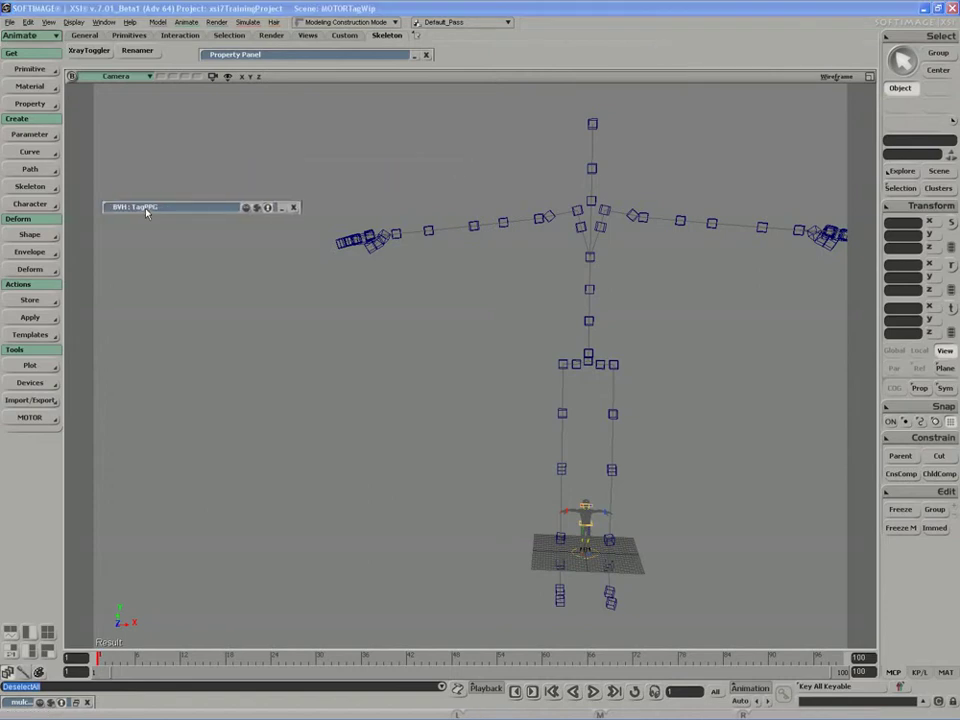
double_click(162, 206)
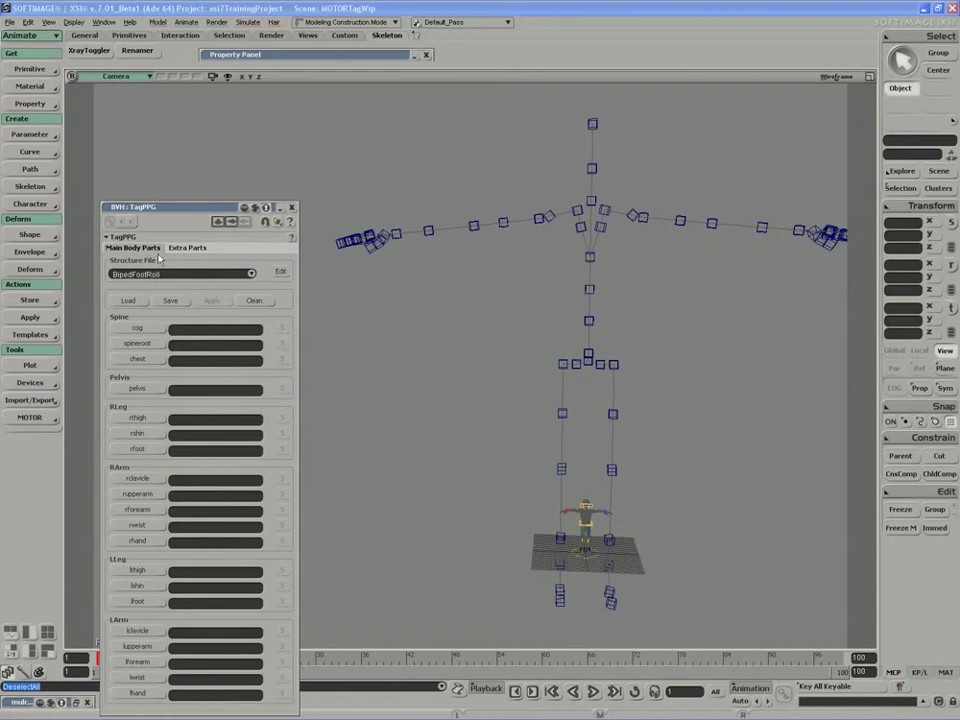
key(s)
drag(553, 372, 524, 348)
right_drag(524, 348, 491, 349)
middle_drag(491, 349, 514, 360)
drag(514, 360, 431, 393)
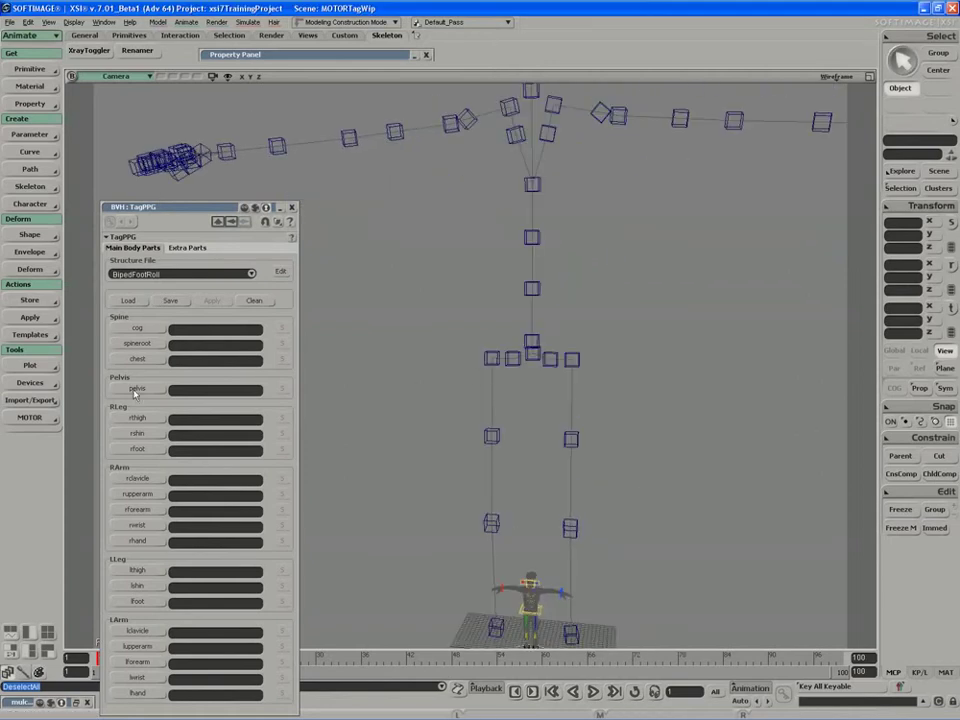
Tag the Spine_Dummy node, just above the hips, as the cog
click(137, 330)
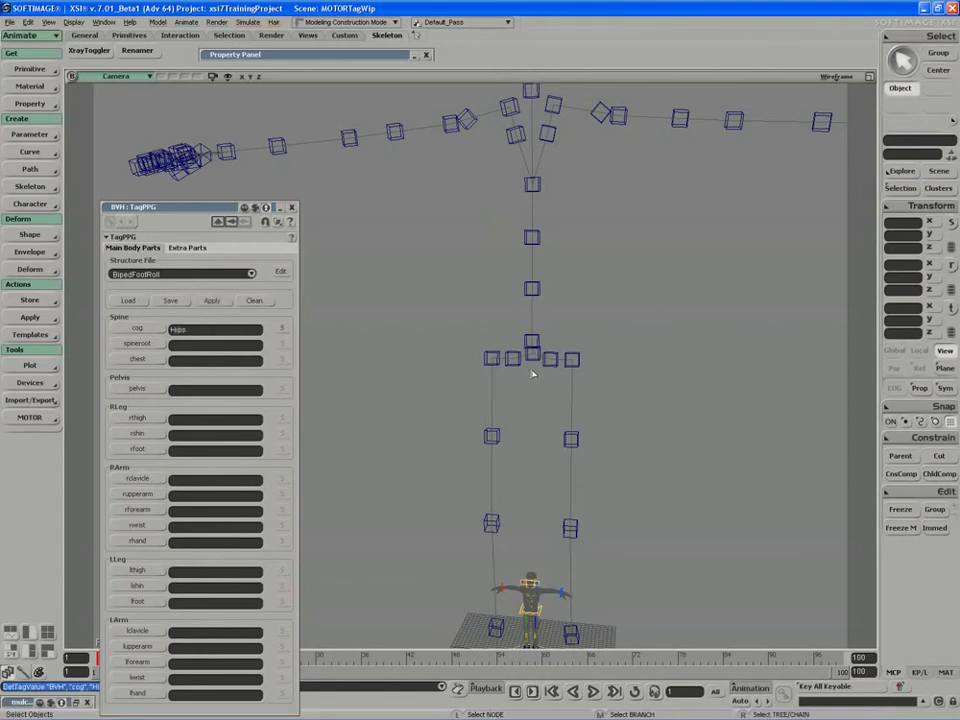
key(s)
drag(533, 374, 521, 358)
click(189, 329)
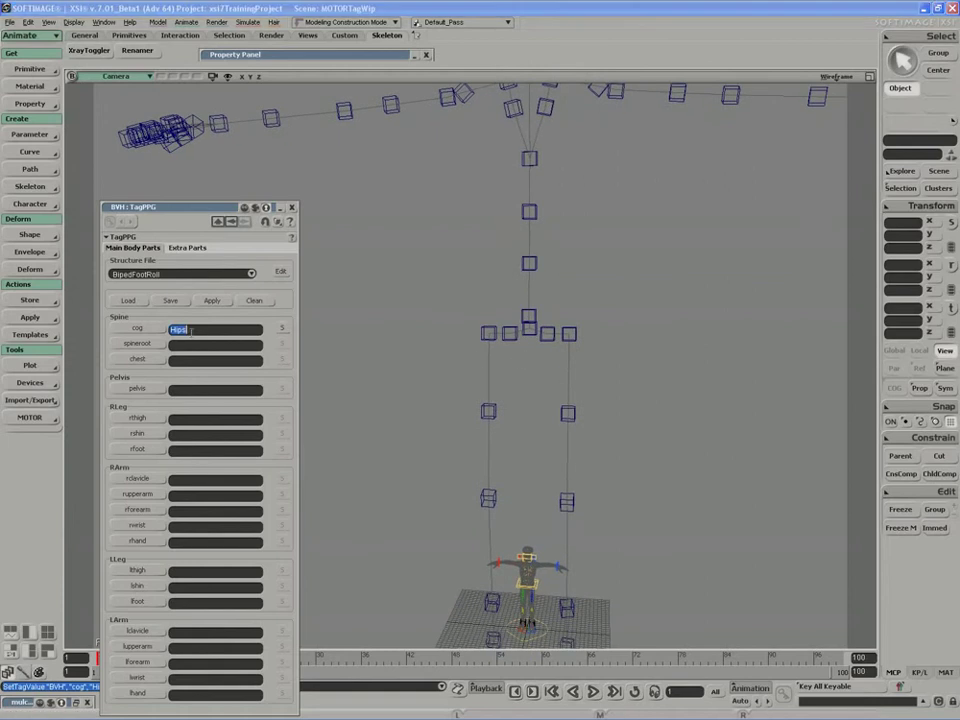
click(138, 328)
click(507, 326)
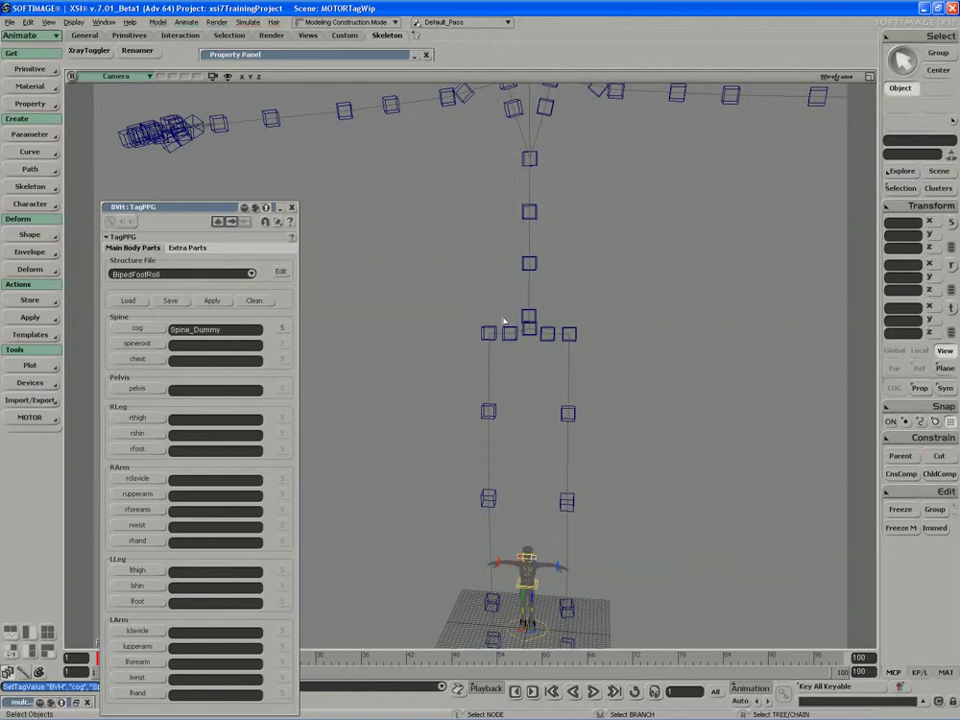
Tag the Spine node as the spine root and the Spine2 node as the chest
click(122, 344)
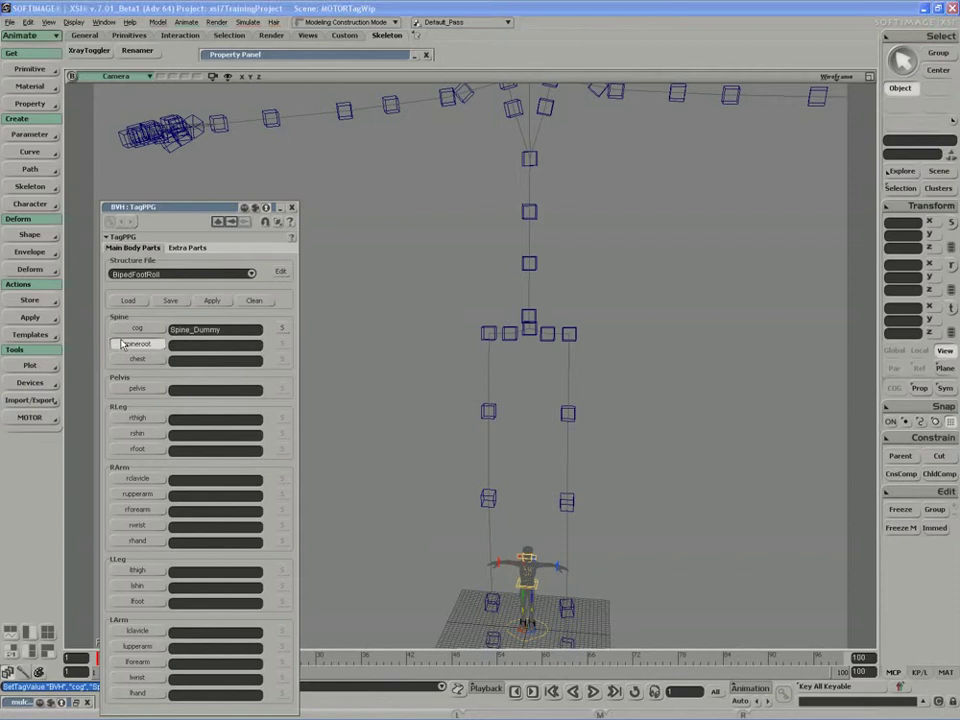
click(529, 266)
key(s)
drag(499, 254, 451, 334)
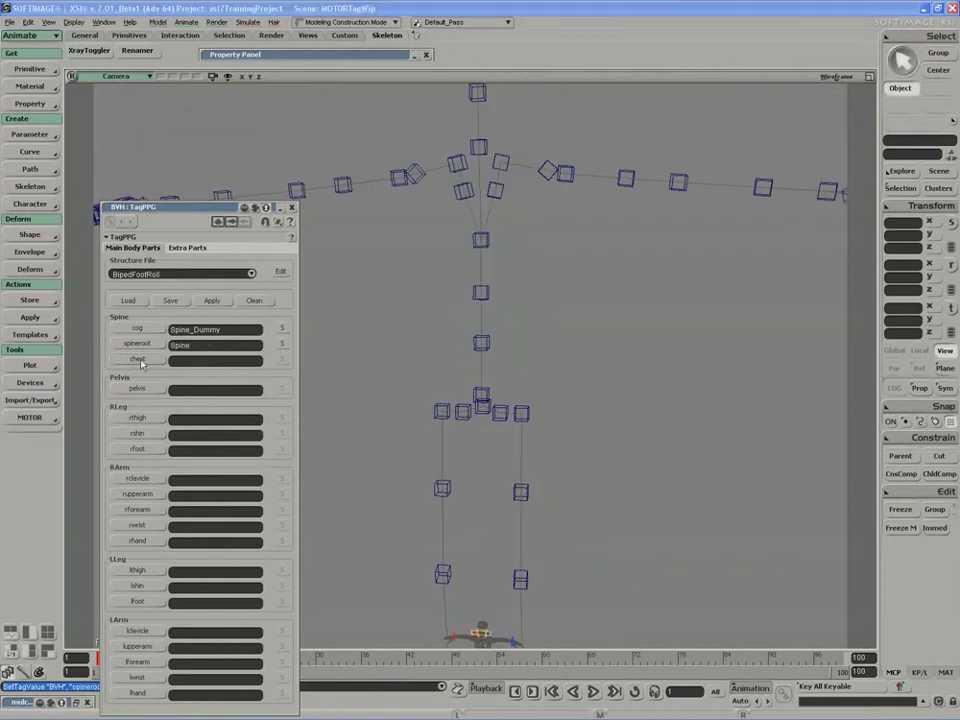
click(137, 360)
click(479, 242)
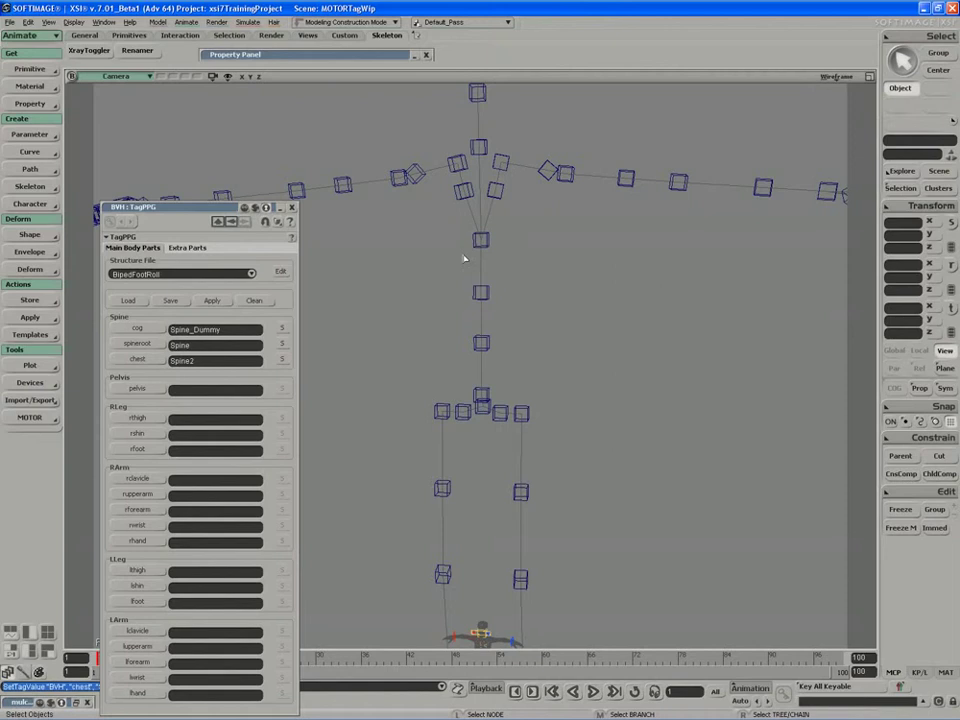
Tag the Hips node as the pelvis and the RightUpLeg node as the right thigh
click(137, 388)
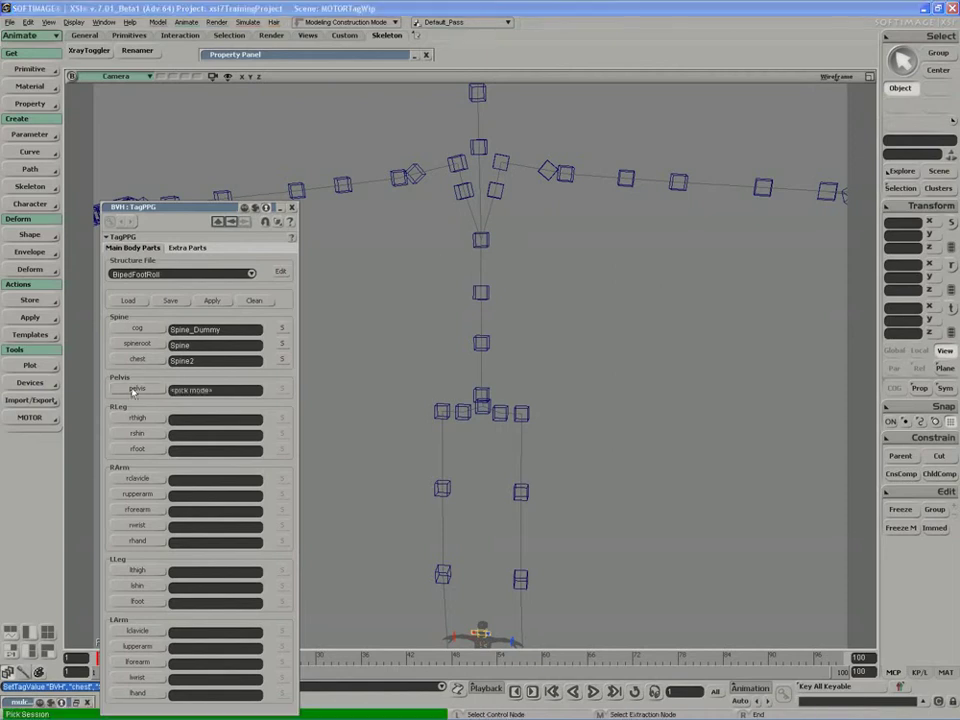
click(488, 418)
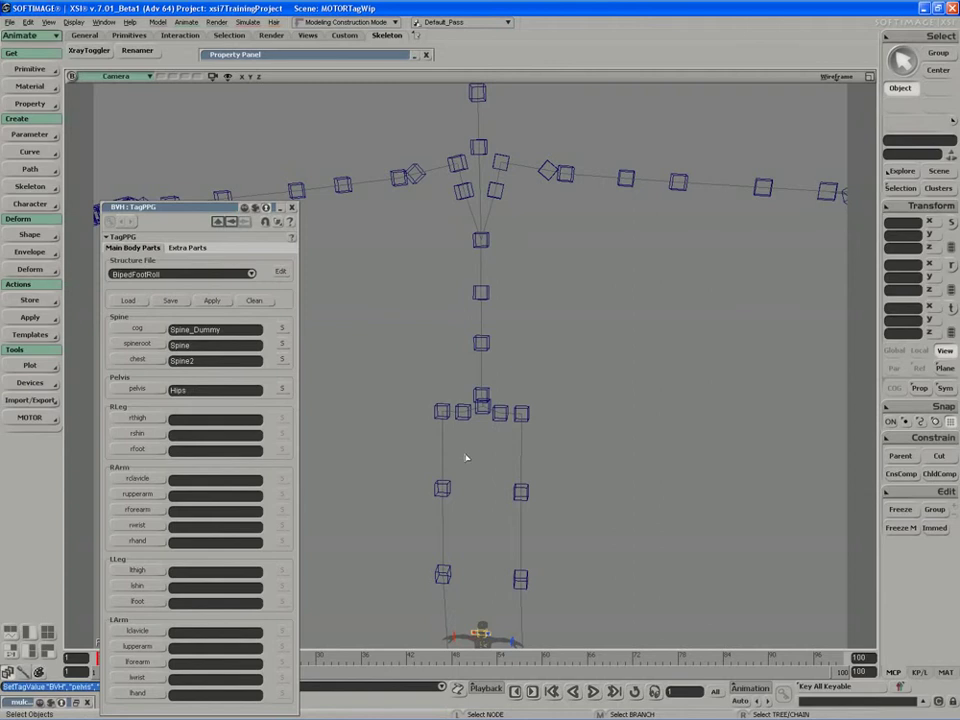
key(s)
drag(491, 499, 506, 430)
mouse_move(506, 430)
right_down()
mouse_move(512, 424)
mouse_move(491, 424)
right_up()
click(139, 418)
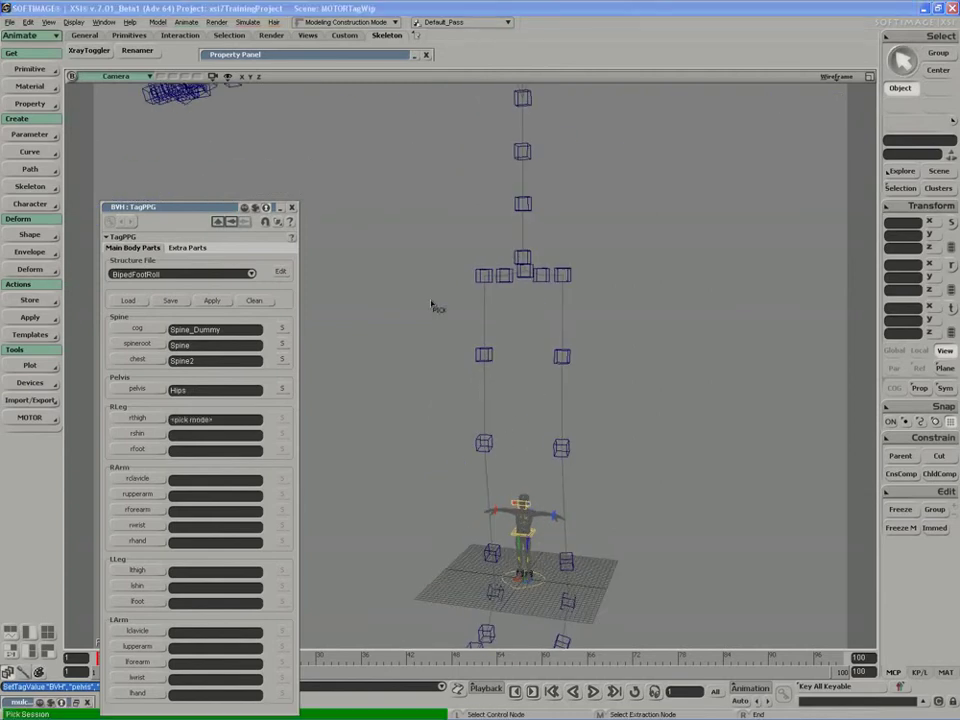
click(484, 278)
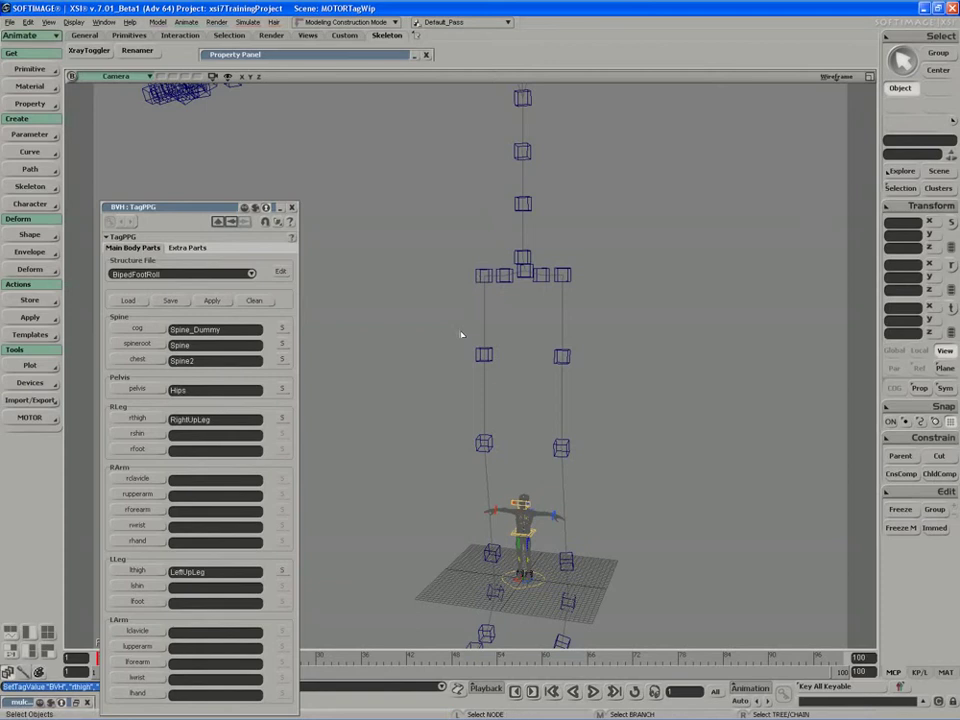
Tag the RightLeg node as the right shin and the RightFoot node as the right foot
key(s)
drag(459, 424, 450, 366)
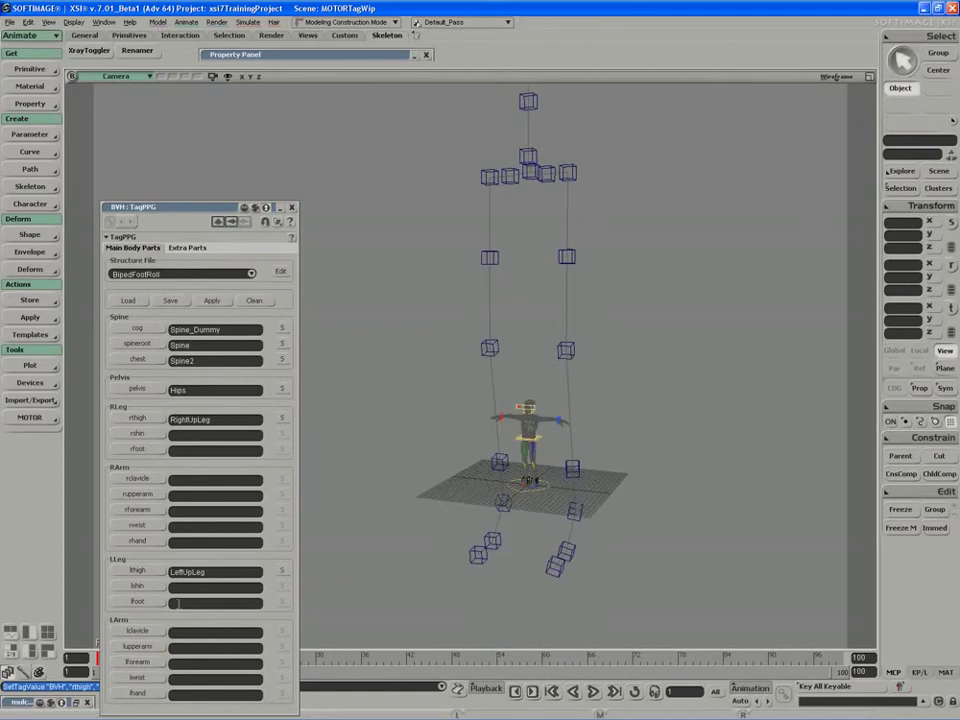
click(137, 433)
click(487, 357)
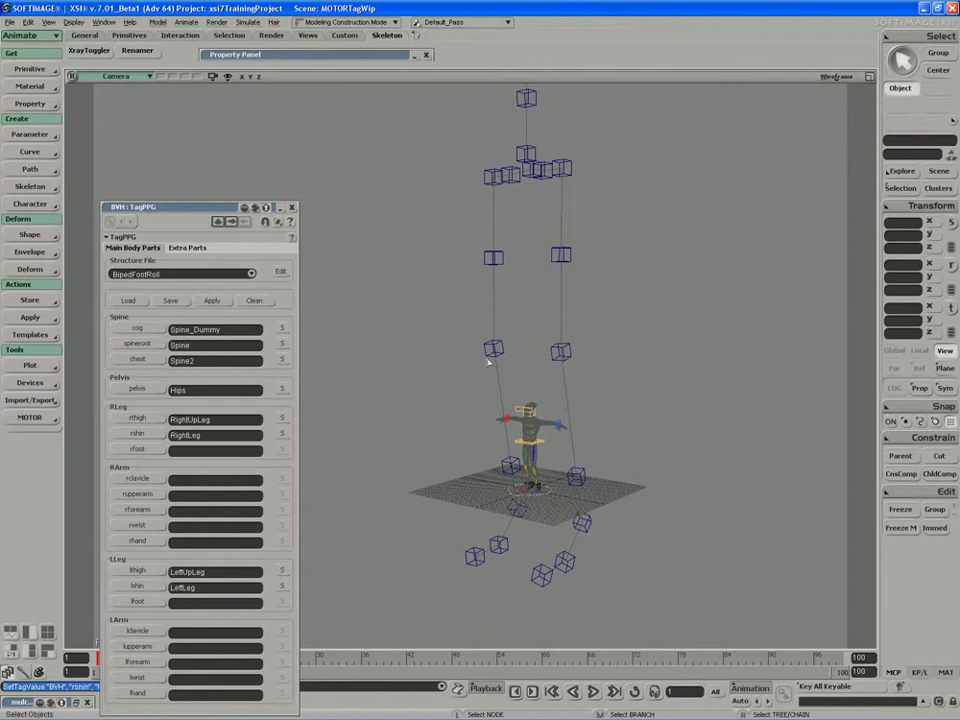
click(139, 449)
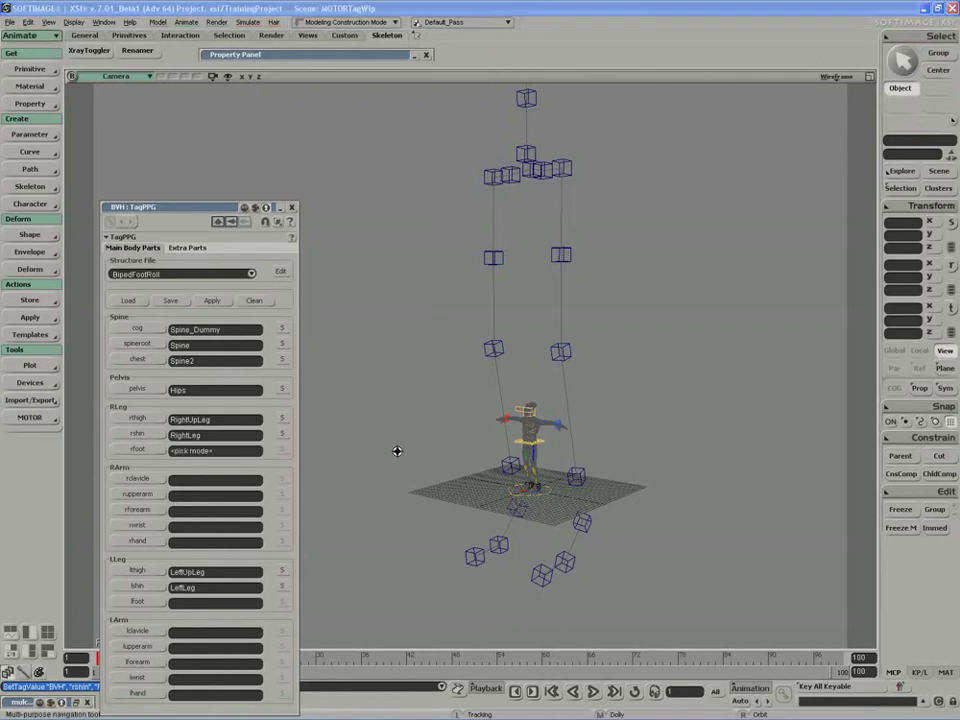
click(504, 519)
Try to tag the RightShoulder node as the right clavicle
key(s)
drag(514, 531, 519, 499)
right_drag(519, 499, 495, 476)
drag(495, 476, 477, 554)
click(152, 480)
key(s)
drag(377, 250, 392, 369)
right_drag(392, 369, 449, 399)
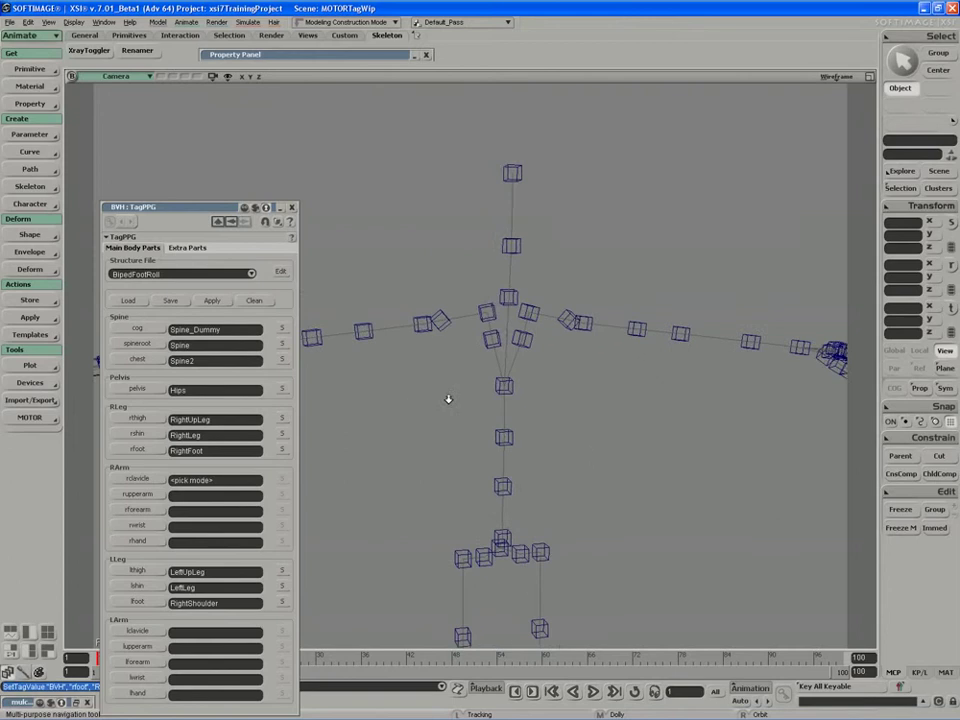
click(488, 313)
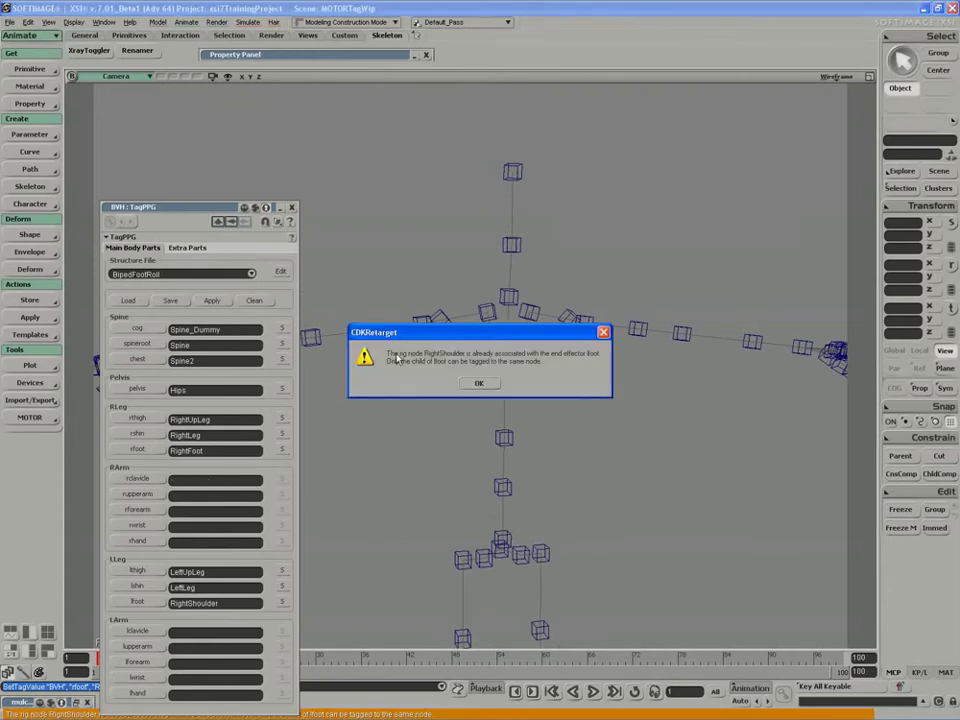
drag(403, 335, 395, 331)
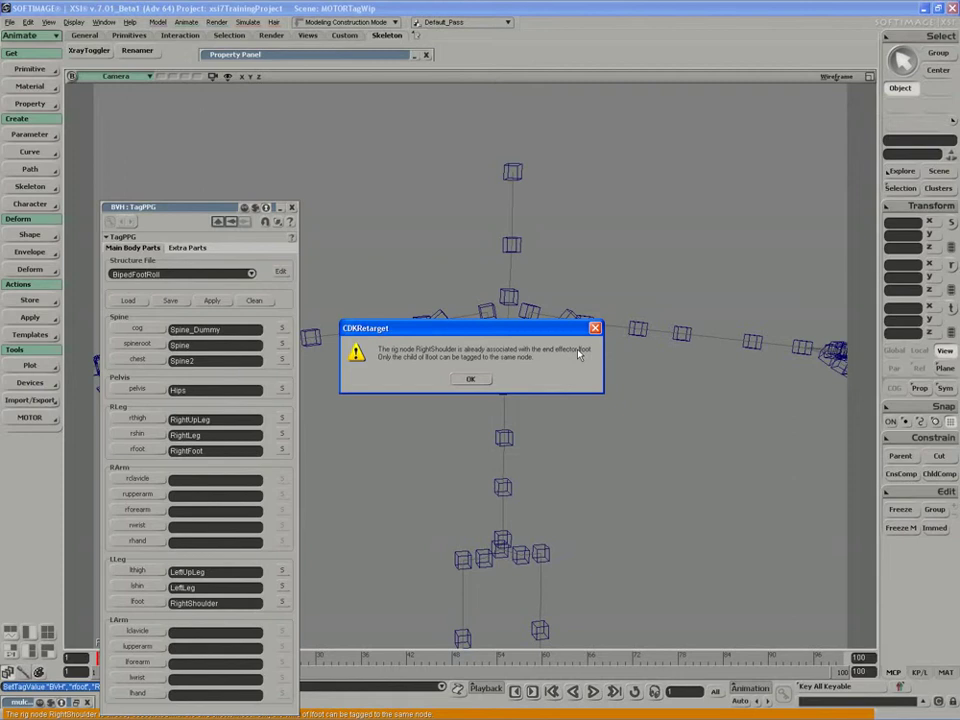
click(470, 379)
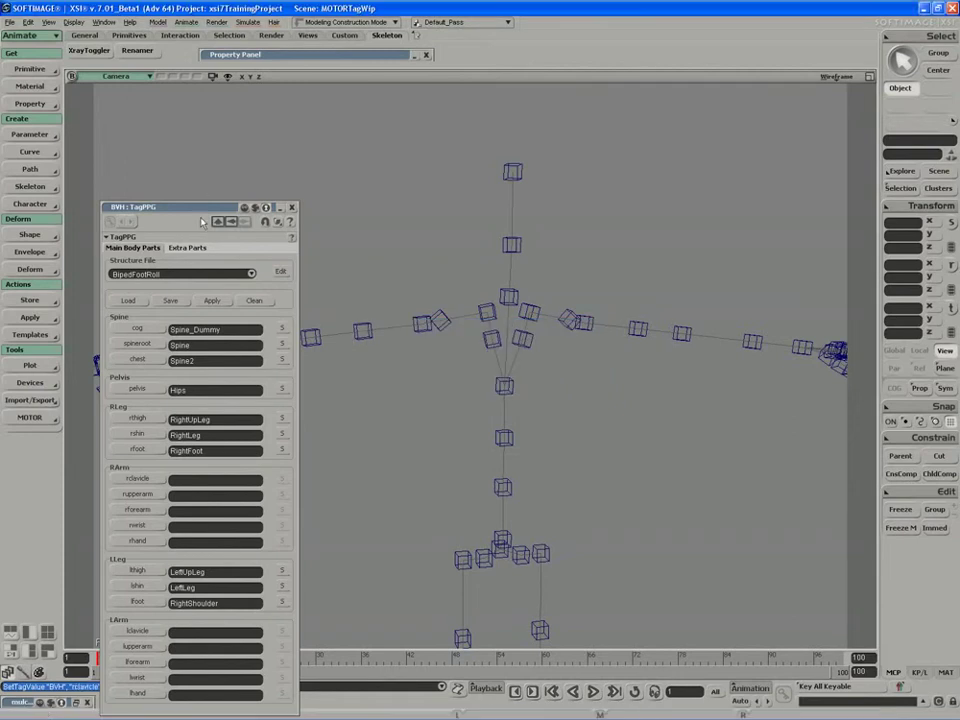
Clear the wrongly assigned RightShoulder node from the left foot's tag
drag(203, 207, 201, 114)
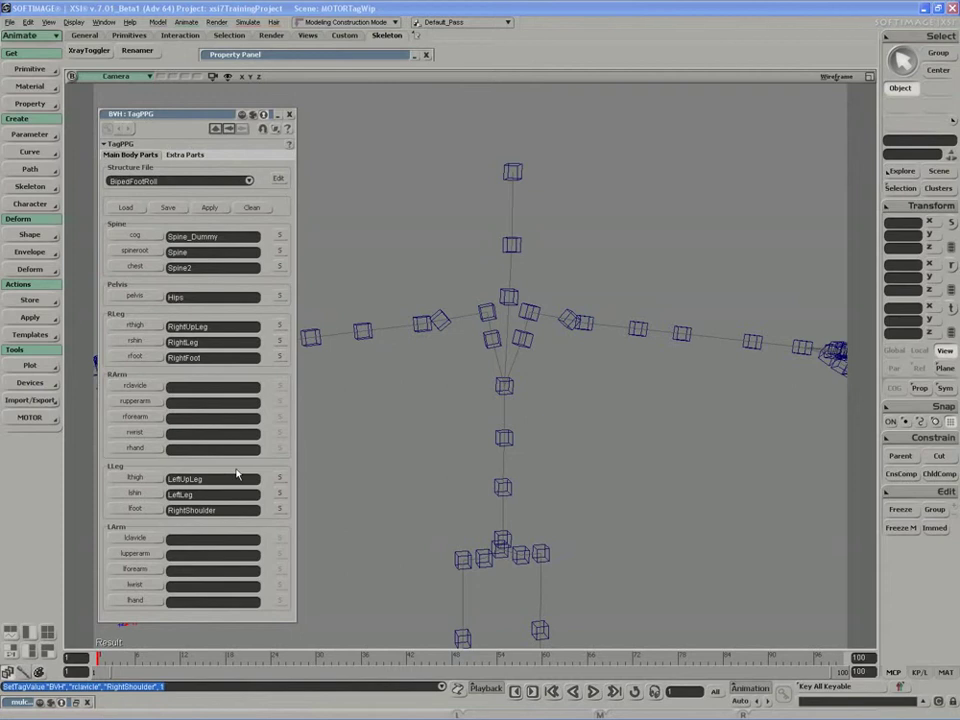
click(203, 510)
key(Delete)
key(Return)
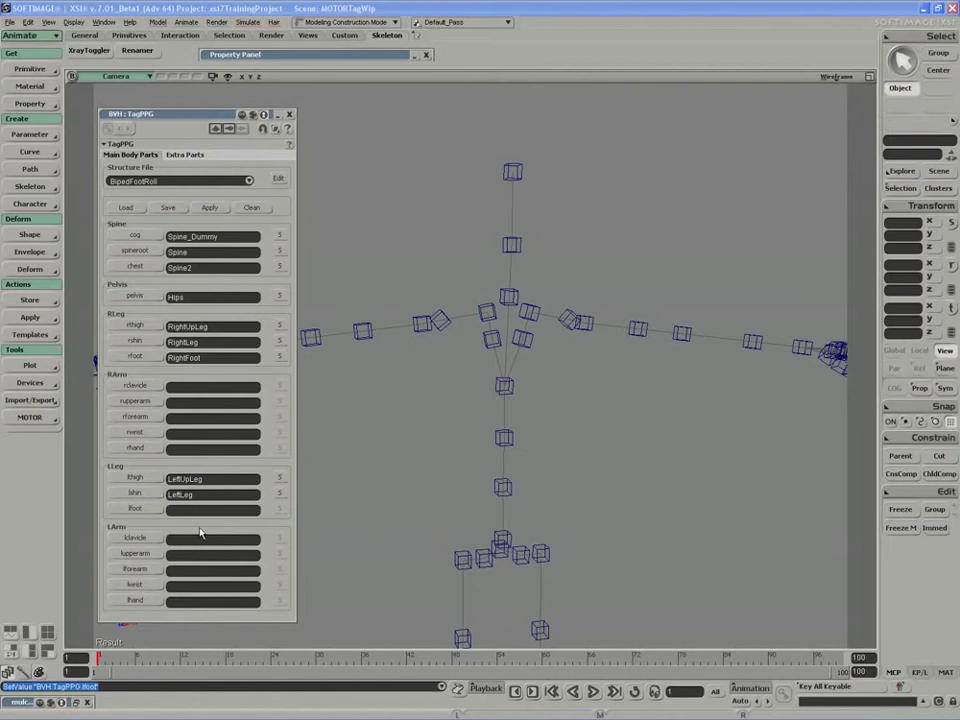
Tag the LeftFoot node as the left foot
click(146, 514)
key(s)
drag(508, 581, 492, 349)
right_drag(492, 349, 449, 344)
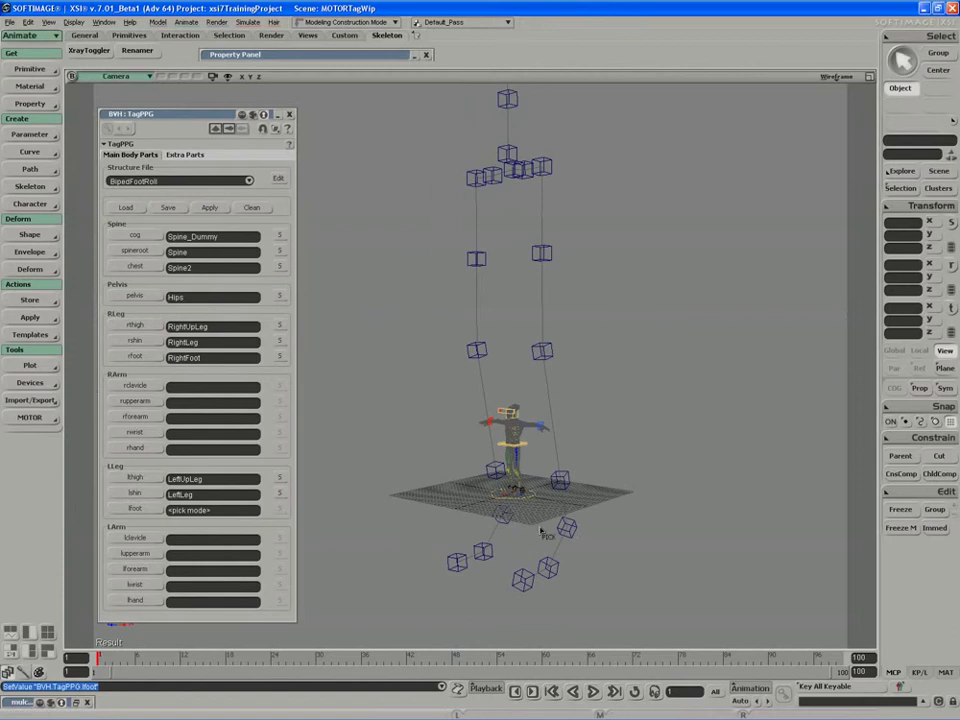
click(572, 532)
Tag the RightShoulder node near the base of the neck as the right clavicle
right_drag(595, 353, 486, 321)
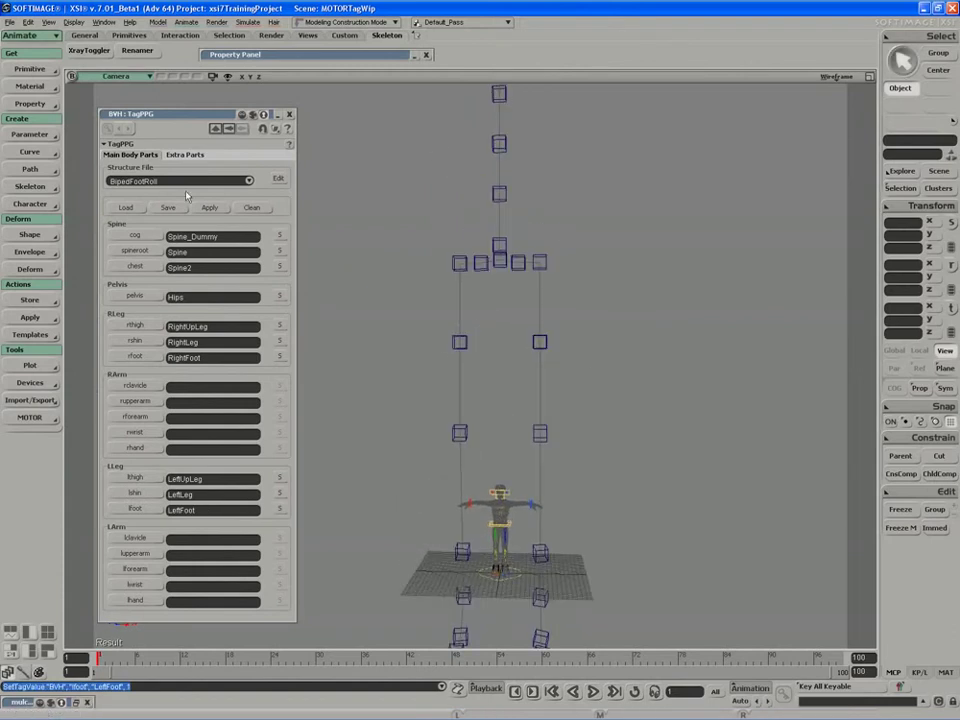
drag(160, 114, 156, 101)
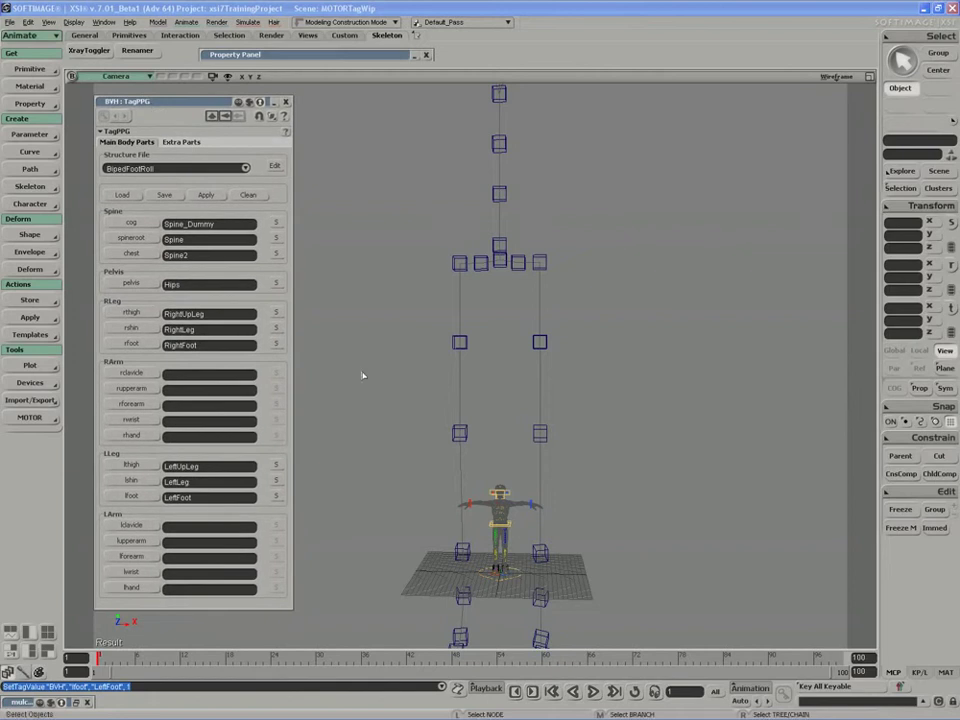
key(s)
right_drag(358, 401, 357, 370)
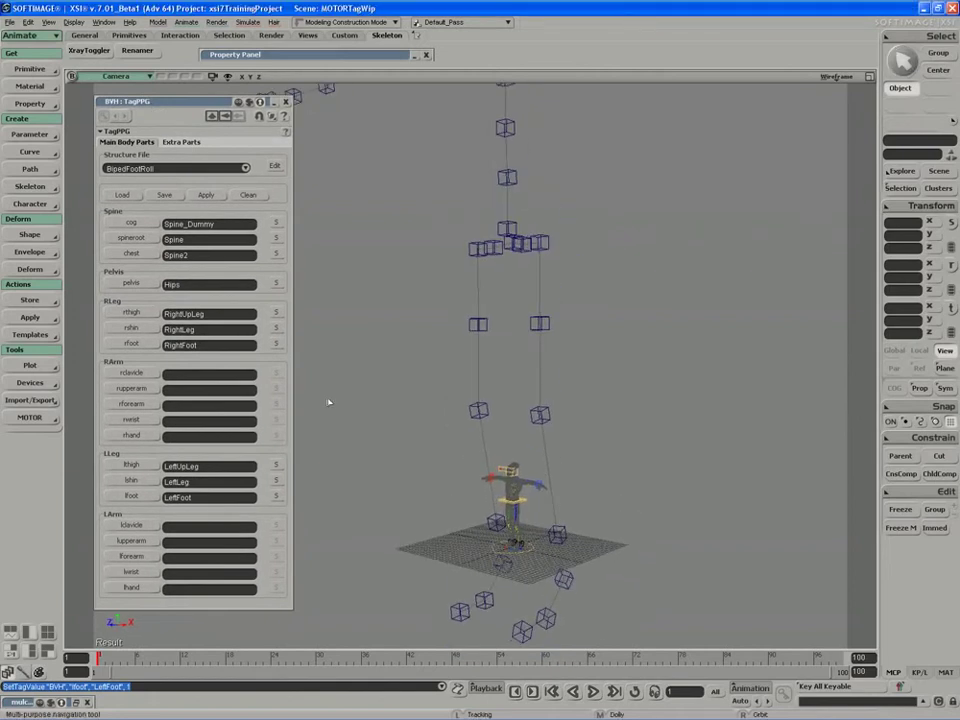
click(152, 372)
key(s)
drag(303, 275, 316, 399)
right_drag(316, 399, 486, 326)
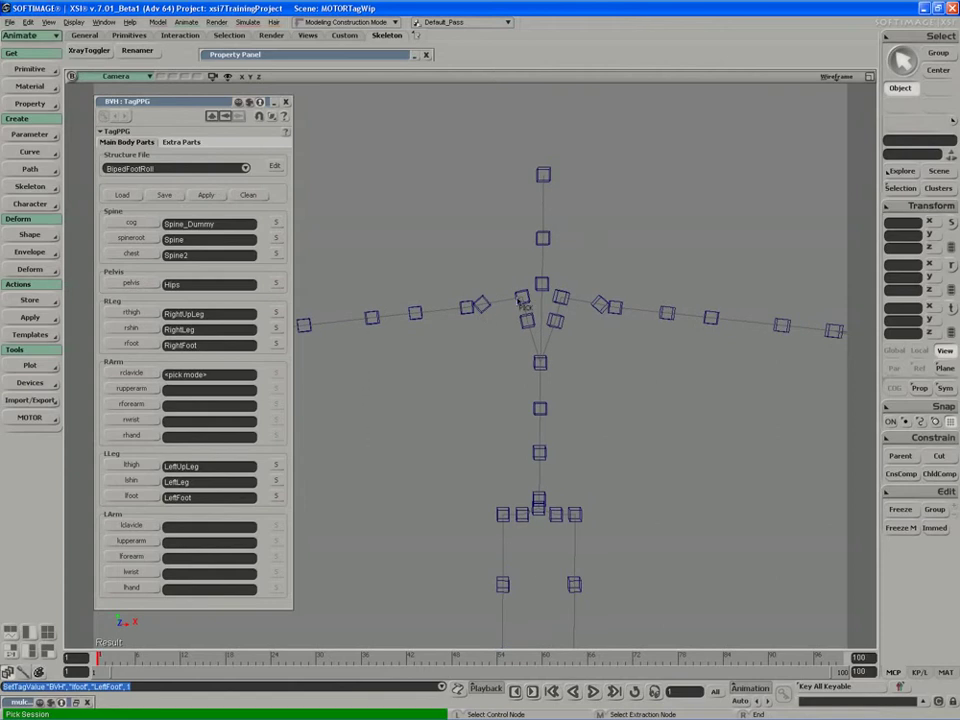
click(521, 297)
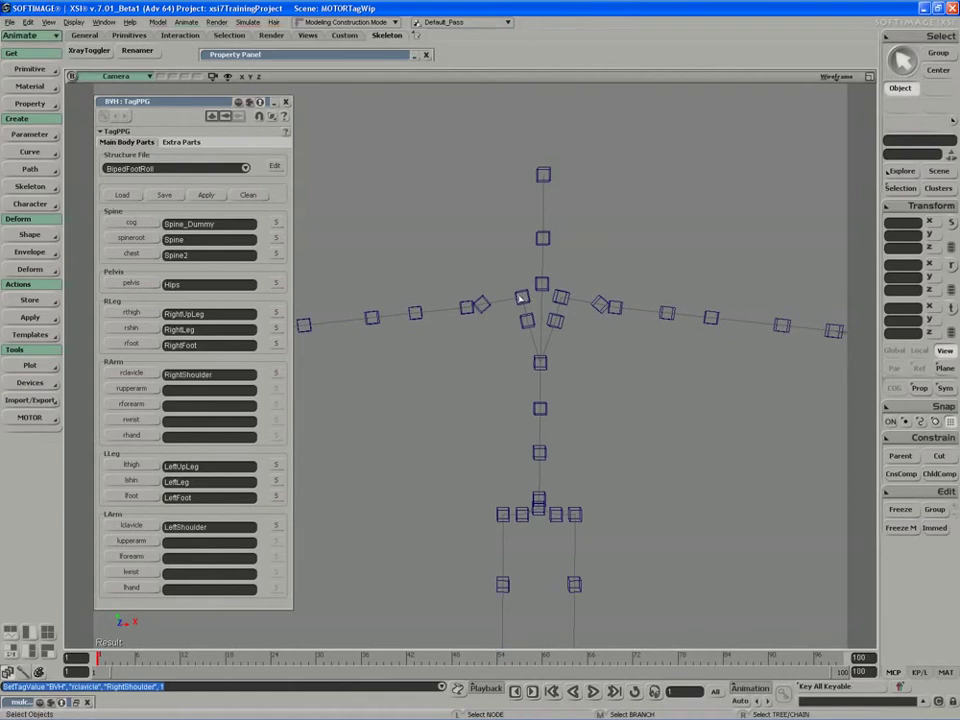
Tag the RightArm node as the right upper arm and the RightForeArm node as the right forearm
click(131, 388)
right_drag(429, 390, 422, 420)
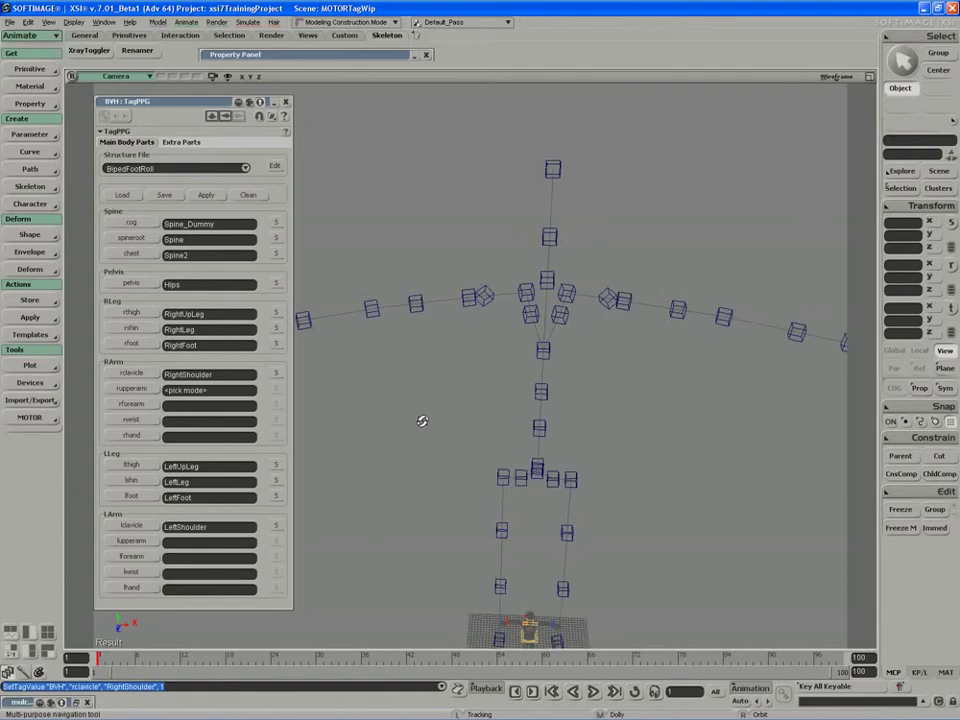
click(471, 320)
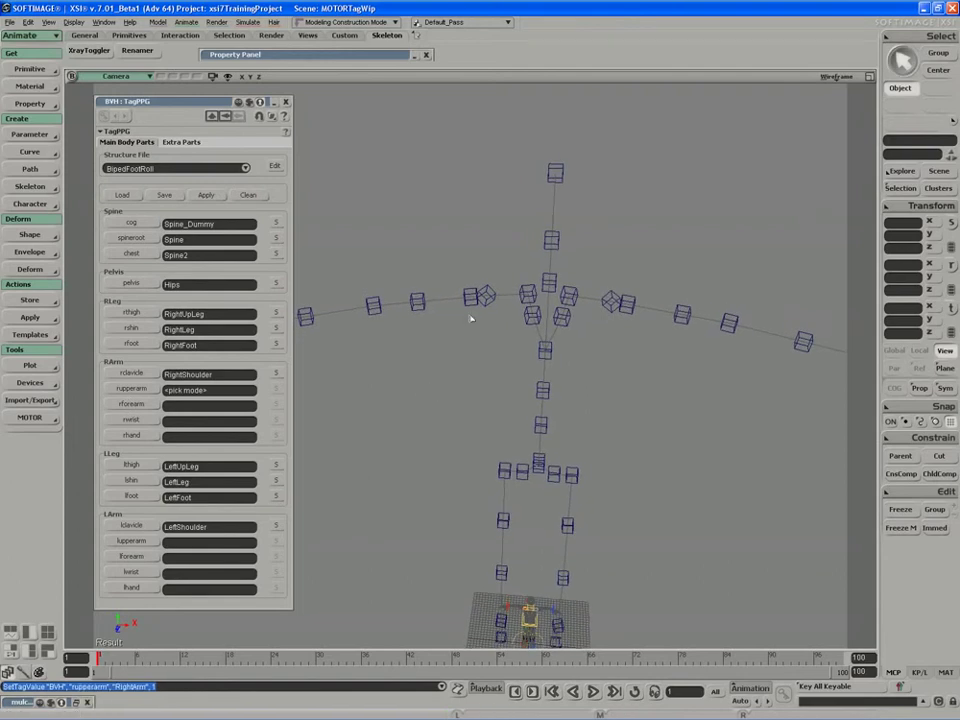
click(146, 403)
right_drag(440, 366, 462, 357)
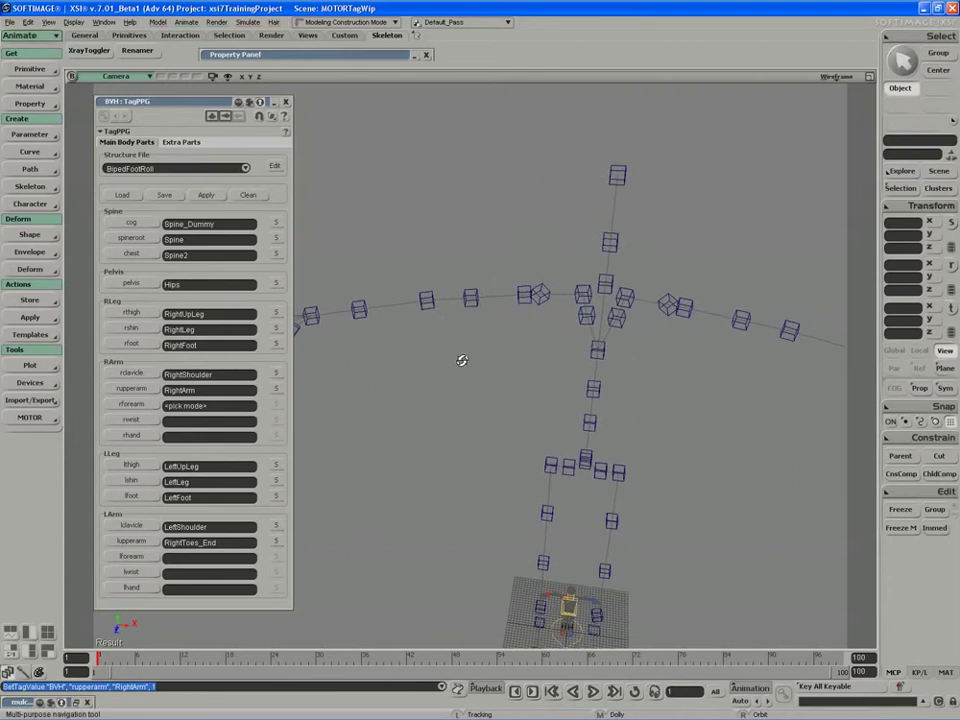
click(426, 300)
Tag the RightForeArmRoll node as the right wrist
right_drag(384, 356, 407, 356)
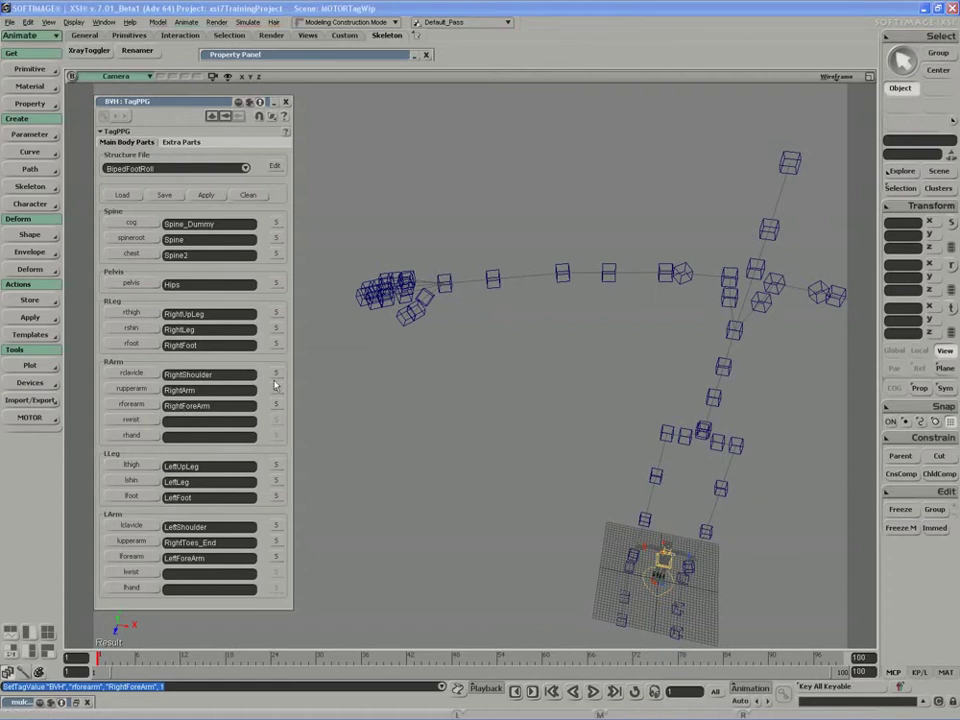
click(205, 420)
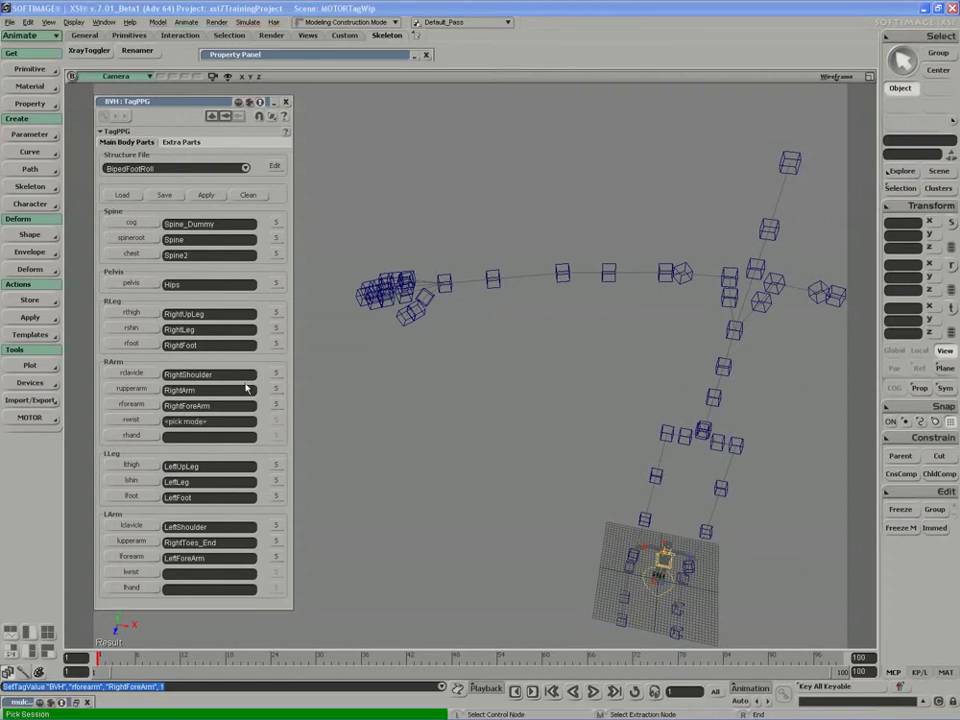
click(492, 279)
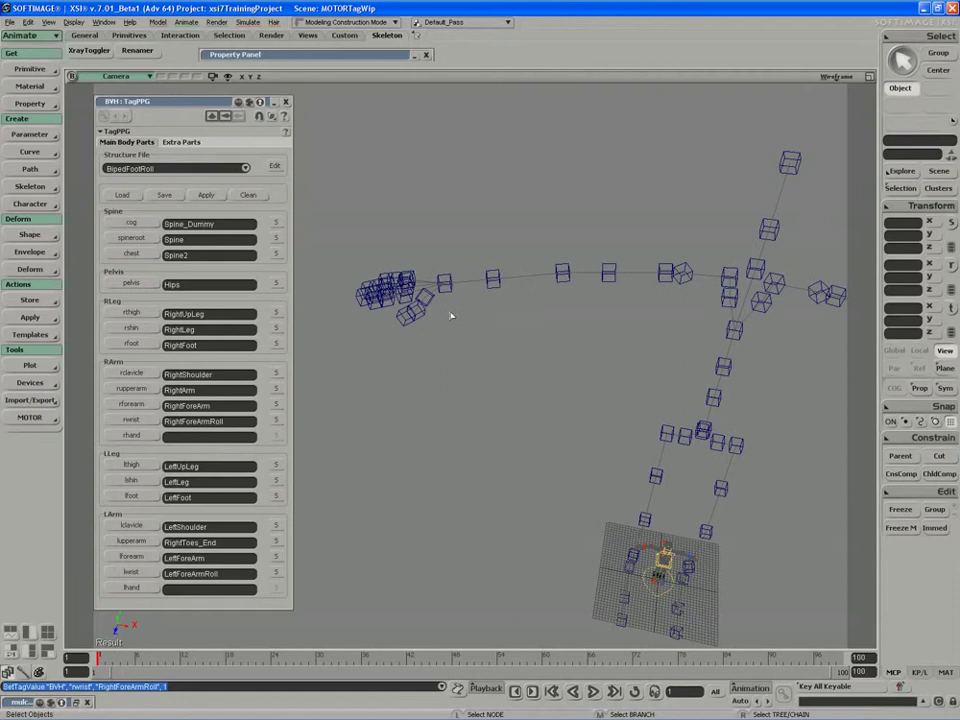
Tag the RightHand node as the right hand
click(205, 436)
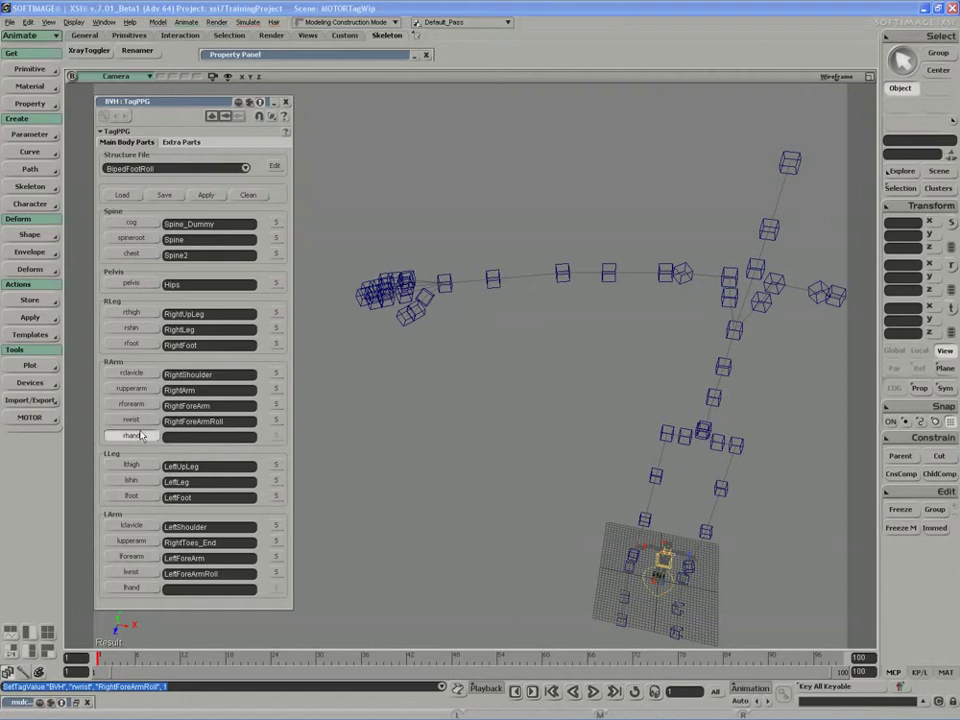
click(447, 285)
Among the extra parts, tag the Neck node as the neck and the Head node as the head
key(s)
right_drag(424, 297, 452, 316)
middle_drag(452, 316, 424, 370)
click(180, 142)
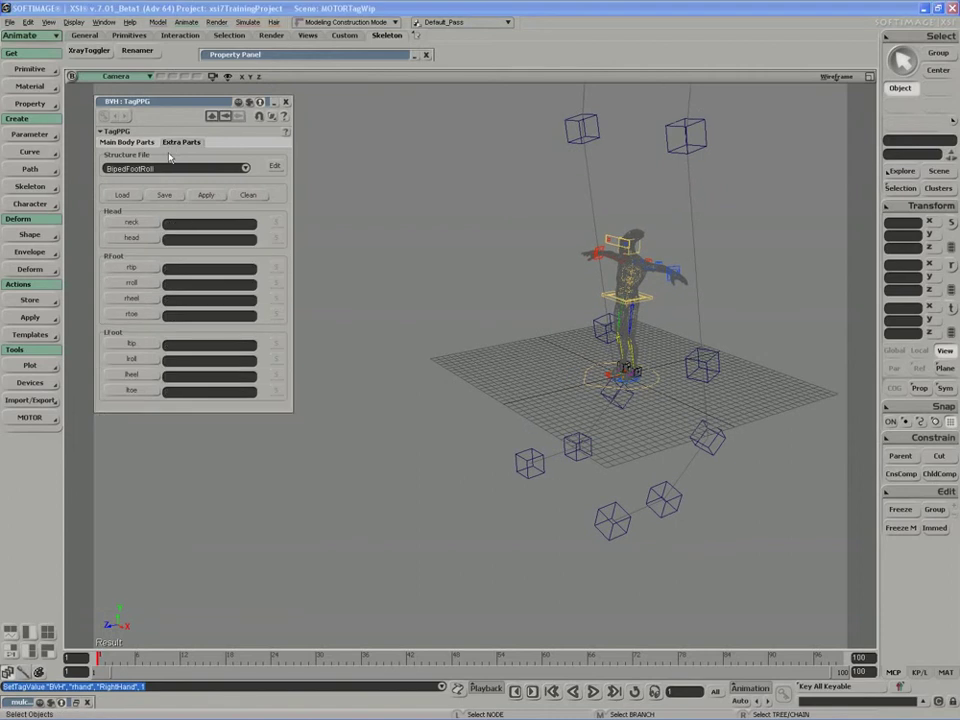
click(131, 222)
key(s)
drag(504, 250, 533, 405)
right_drag(533, 405, 470, 280)
drag(470, 280, 484, 326)
right_drag(484, 326, 500, 336)
click(557, 343)
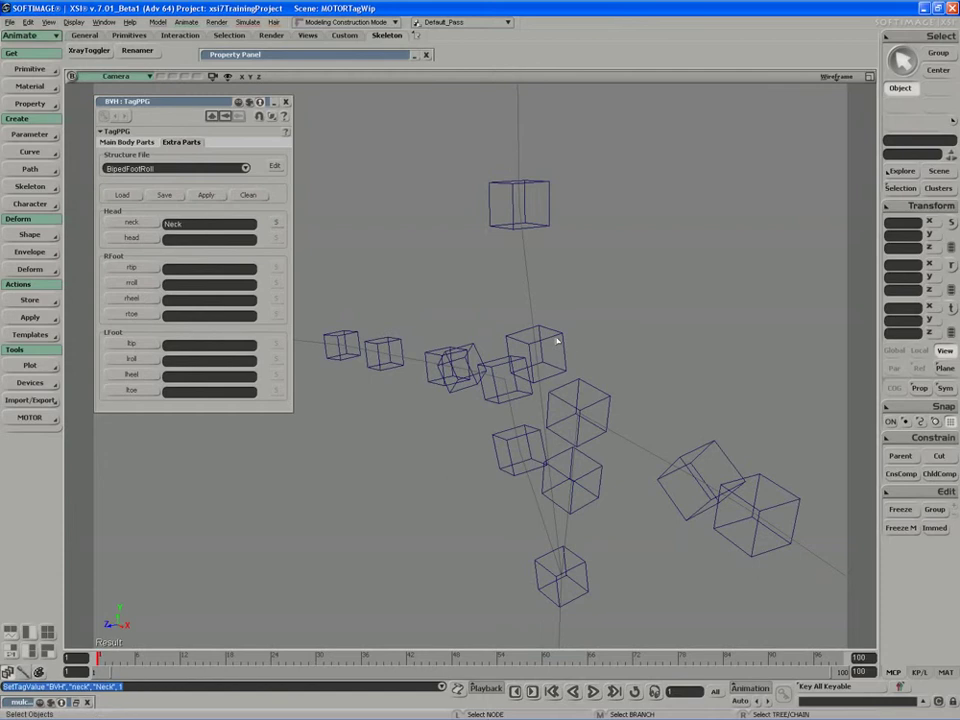
click(131, 238)
click(478, 230)
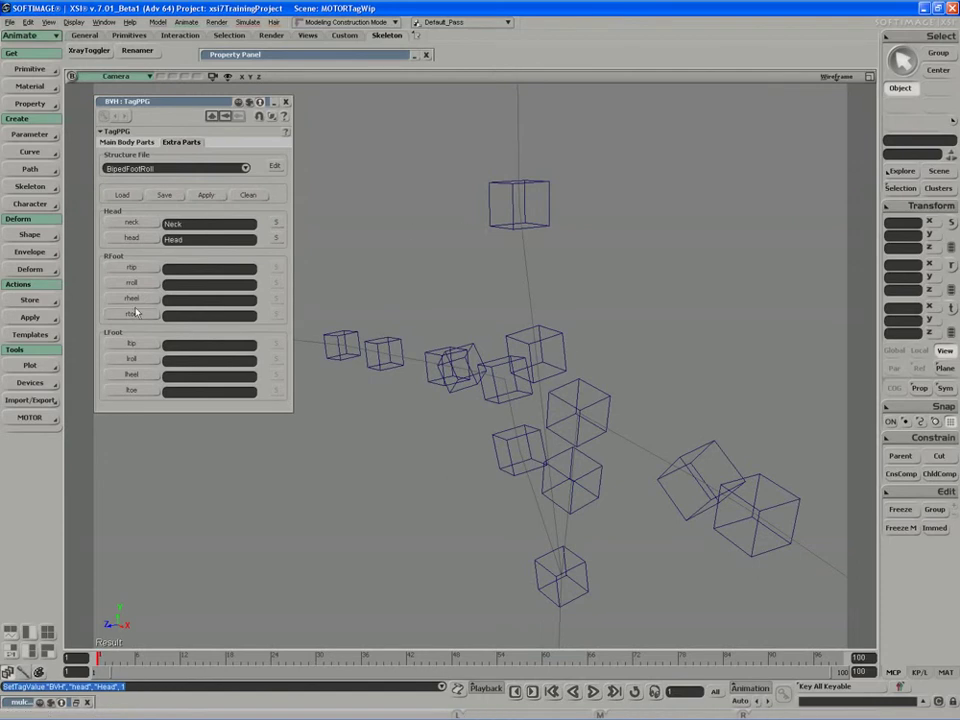
Try to tag the RightToes_End node at the end of the right foot as the right foot tip
key(s)
right_drag(411, 525, 408, 10)
drag(407, 11, 445, 2)
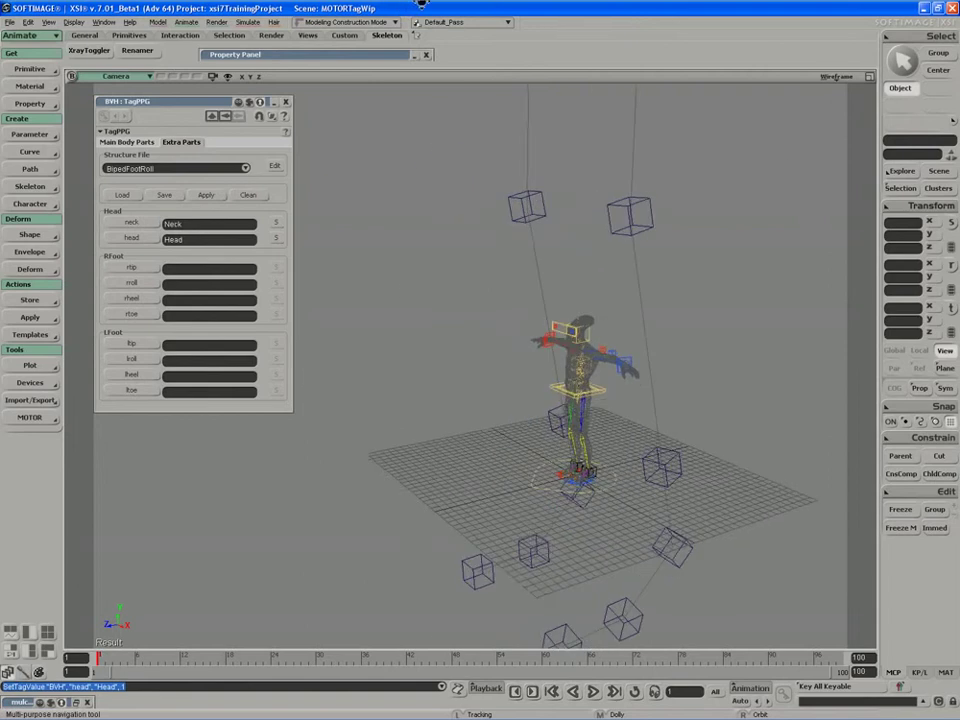
right_drag(520, 600, 506, 482)
middle_drag(506, 482, 396, 510)
key(s)
right_drag(464, 420, 437, 411)
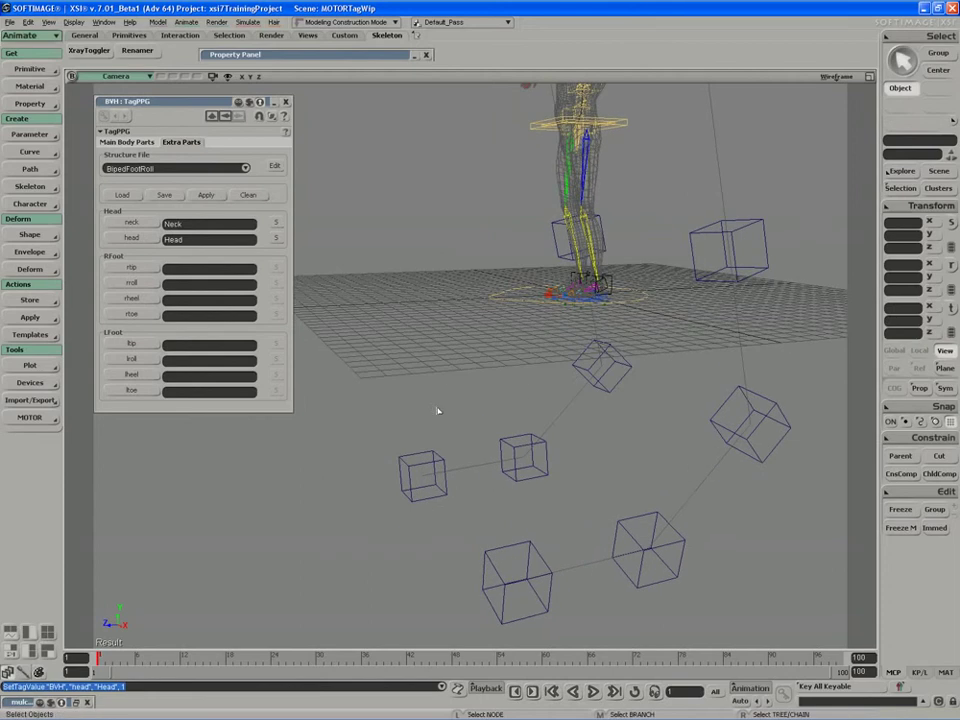
click(131, 268)
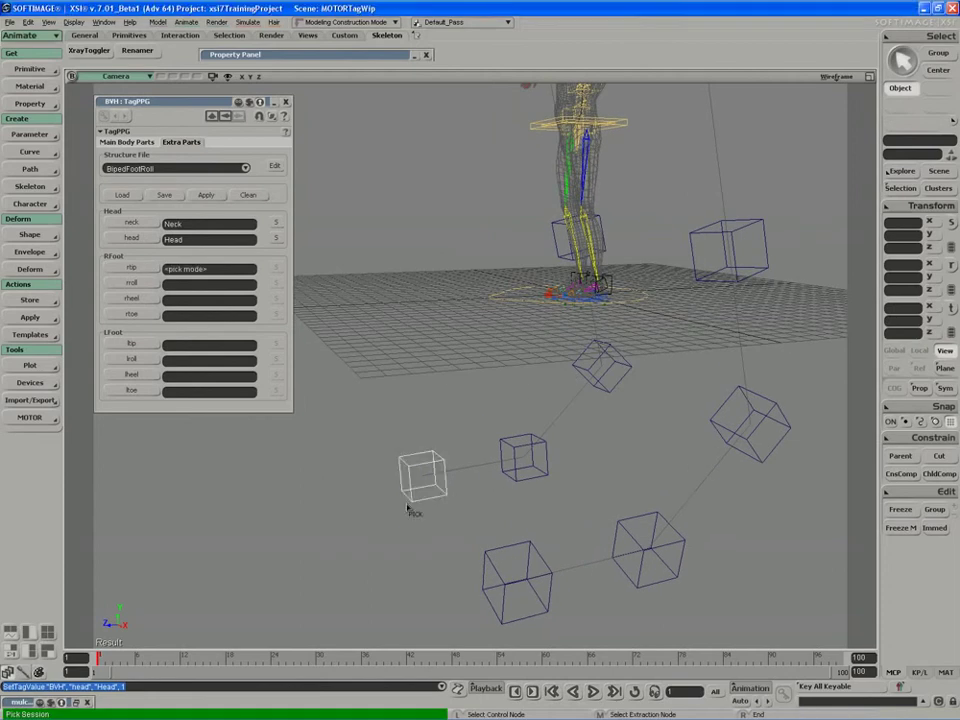
click(417, 494)
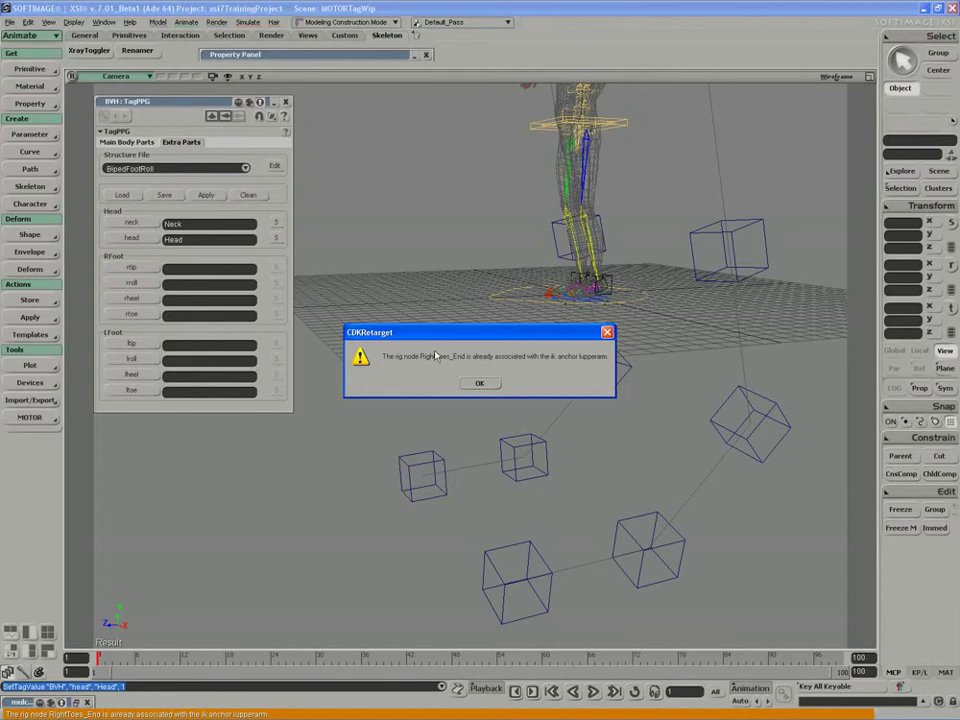
click(477, 384)
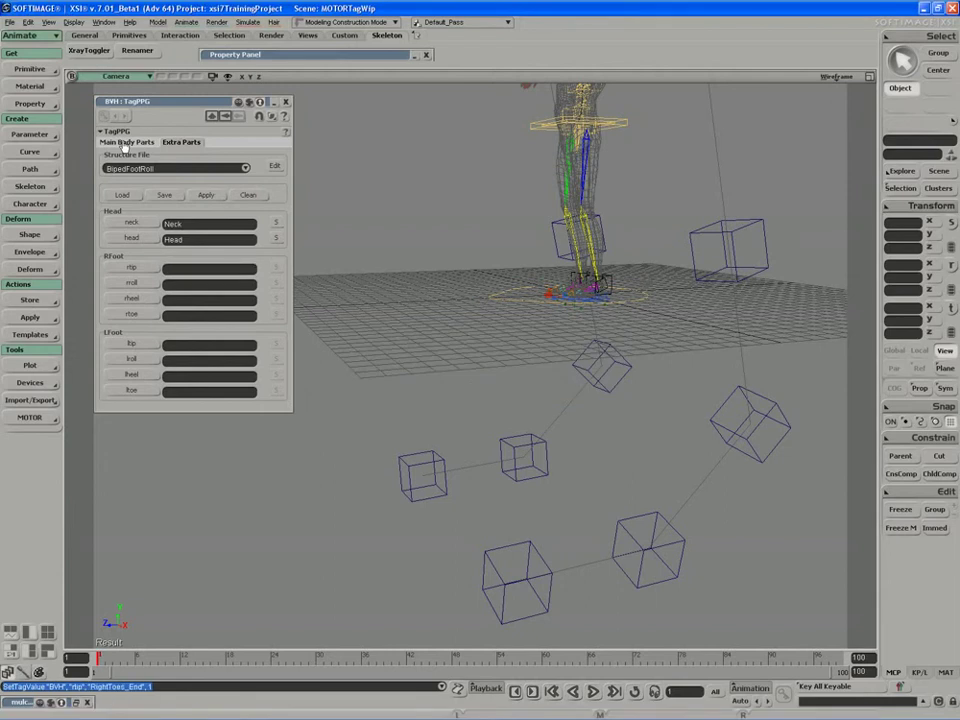
Clear the wrong RightToes_End tag from the left upper arm in the main body parts
click(126, 142)
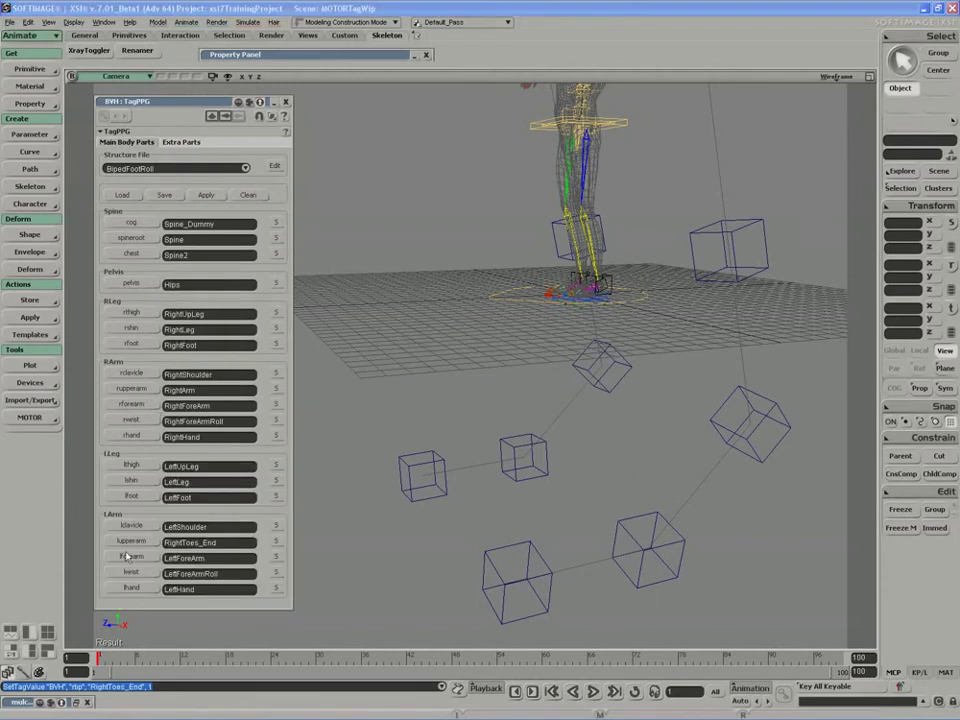
click(197, 542)
double_click(197, 542)
key(BackSpace)
key(Return)
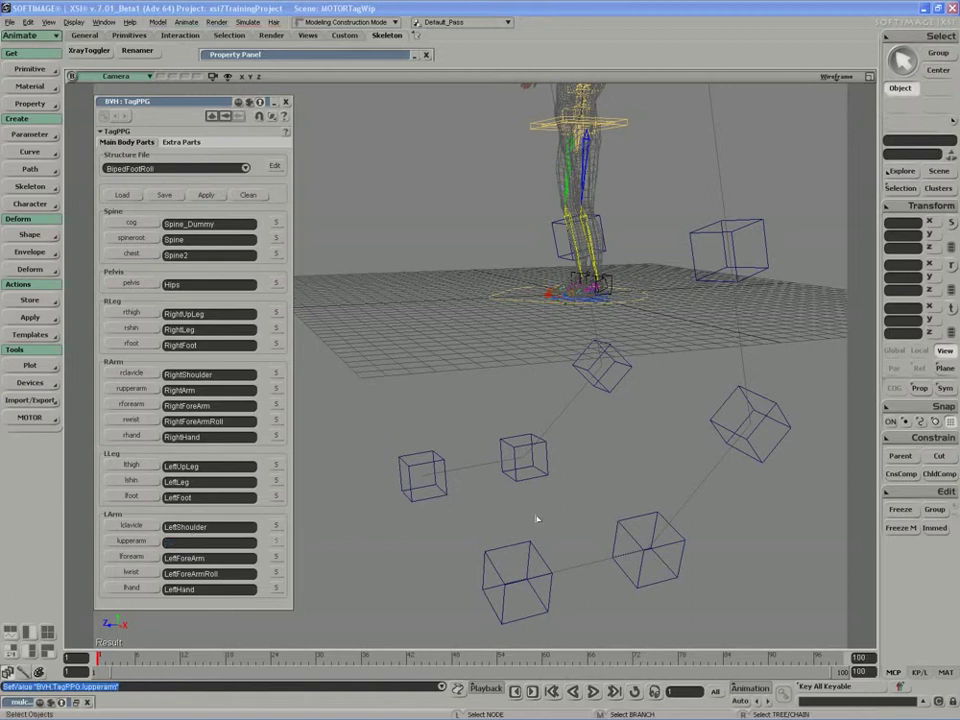
Tag the LeftArm node at the left shoulder joint as the left upper arm
scroll(450, 533, down, 5)
key(s)
drag(452, 316, 428, 497)
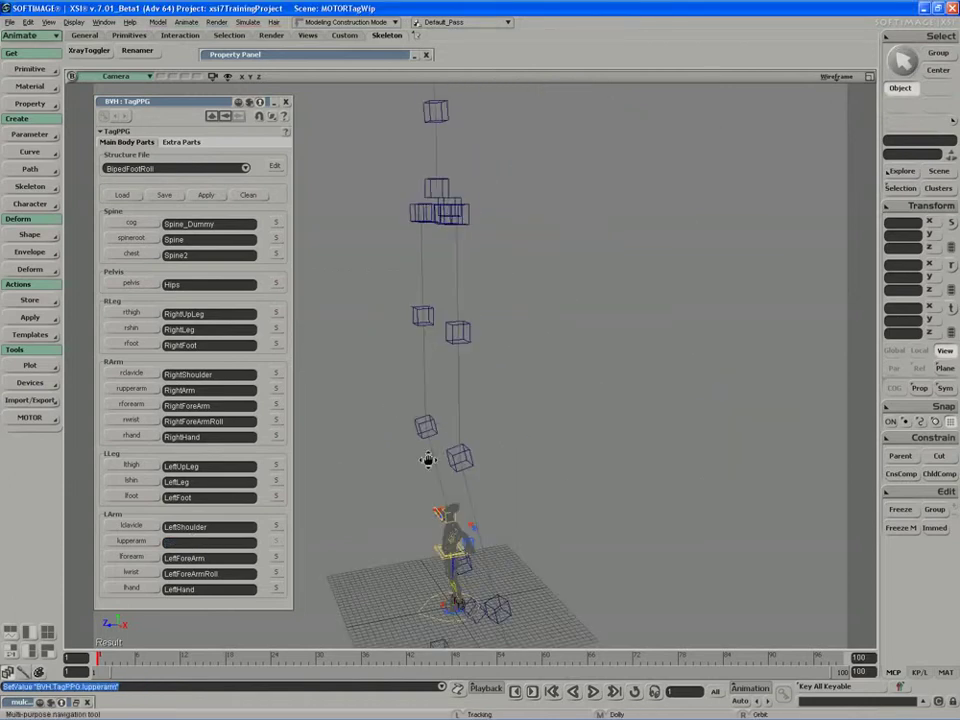
right_drag(428, 497, 478, 480)
middle_drag(478, 480, 514, 351)
drag(514, 351, 504, 438)
right_drag(475, 366, 482, 364)
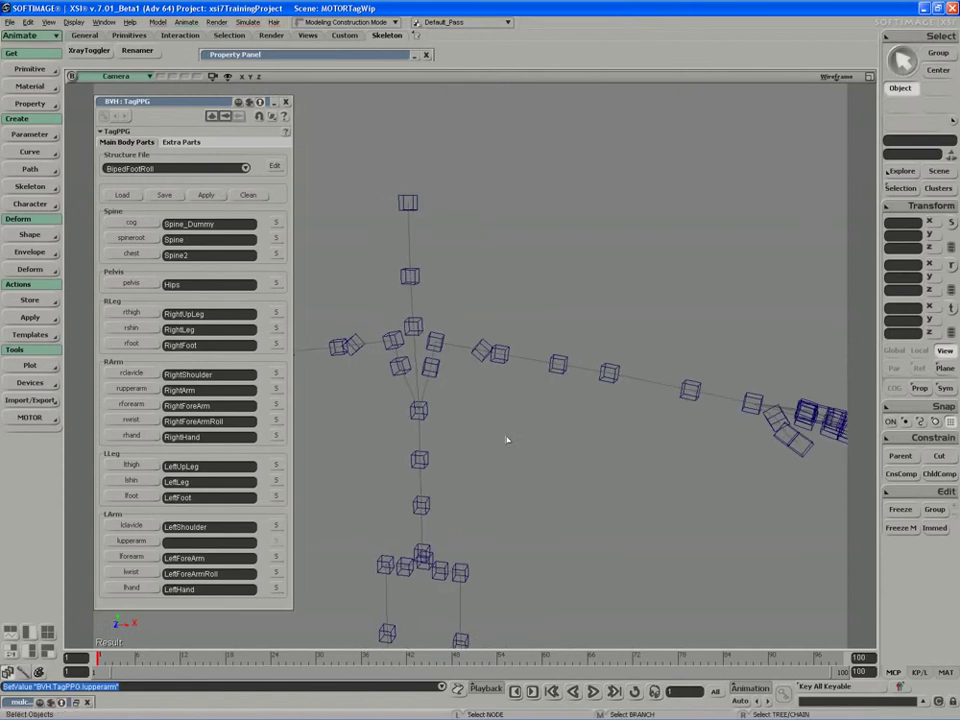
click(133, 541)
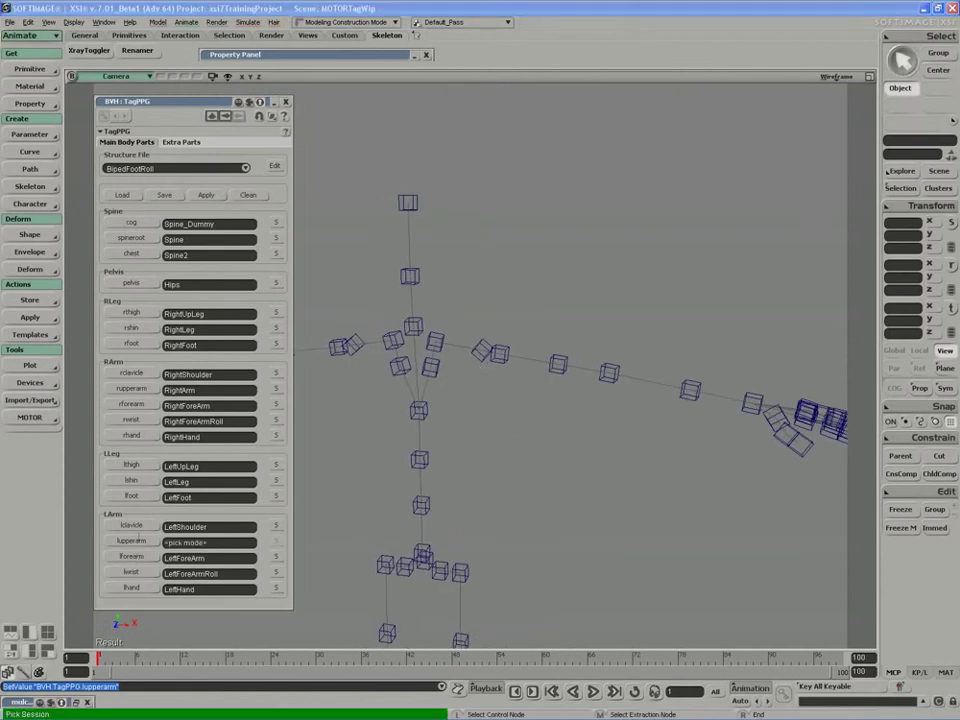
click(497, 375)
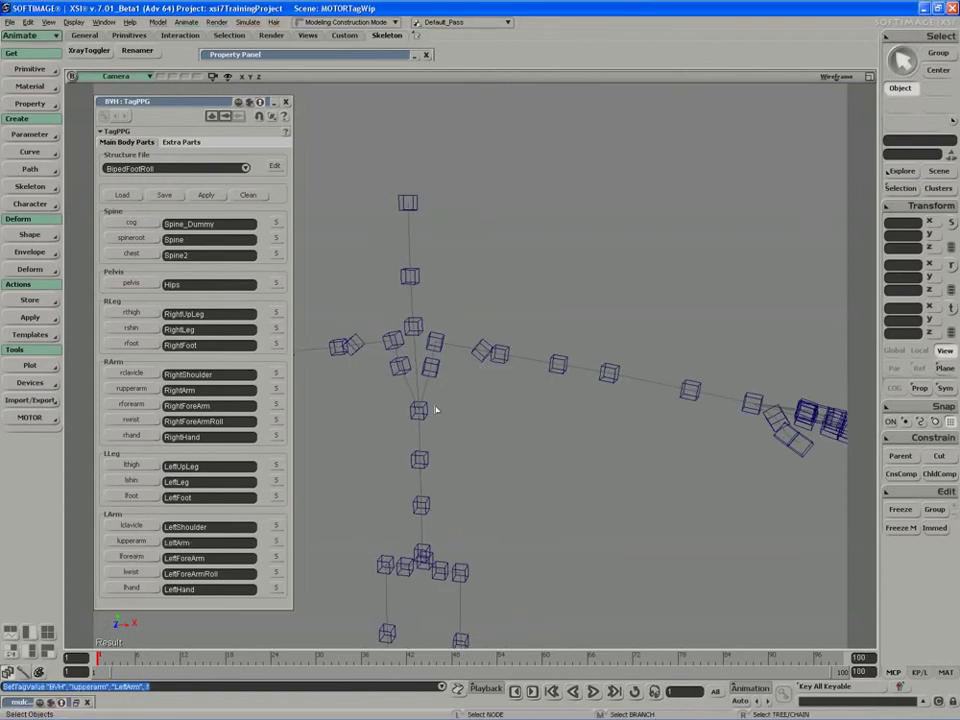
Tag the RightToes_End node as the right foot tip and the RightToes node as the right foot roll
click(180, 144)
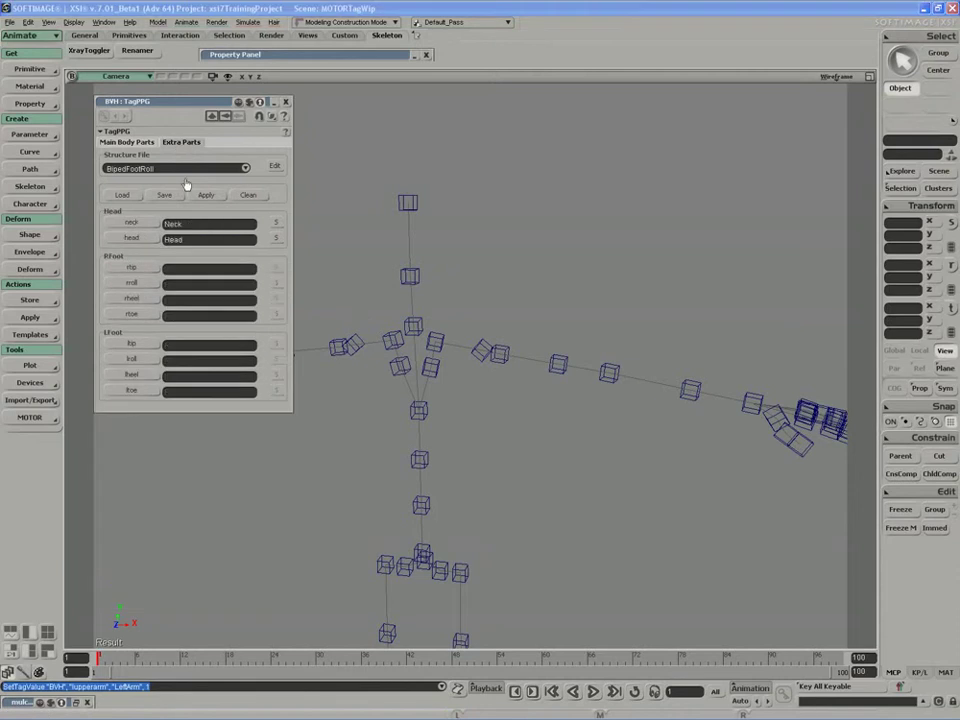
key(s)
drag(440, 640, 450, 439)
middle_drag(450, 439, 362, 532)
drag(362, 532, 392, 491)
right_drag(392, 491, 340, 480)
click(141, 269)
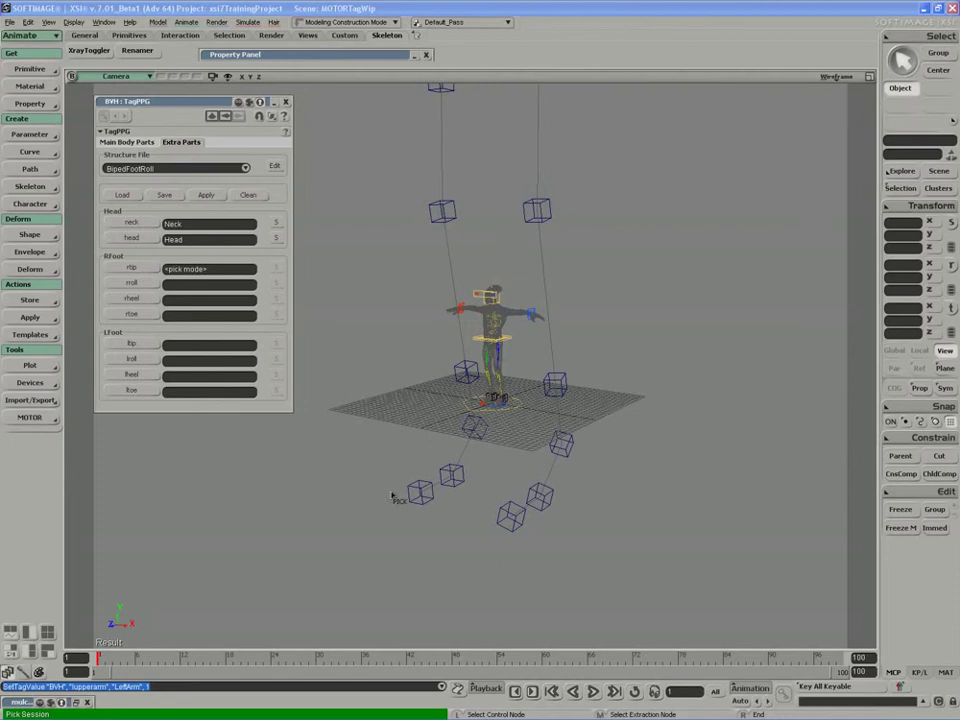
click(421, 500)
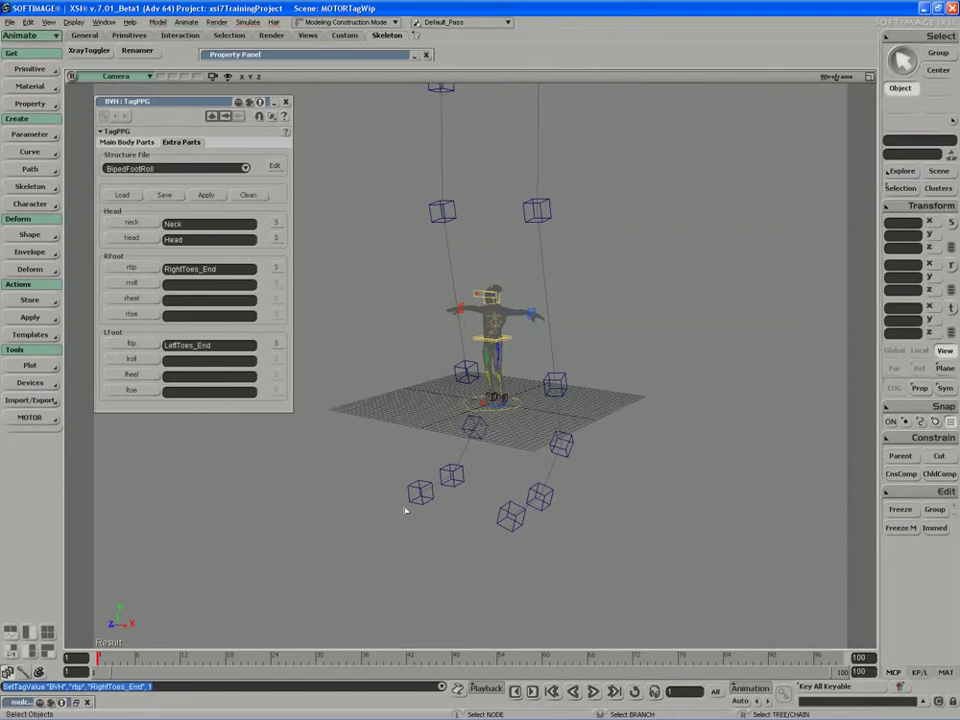
click(141, 287)
click(455, 500)
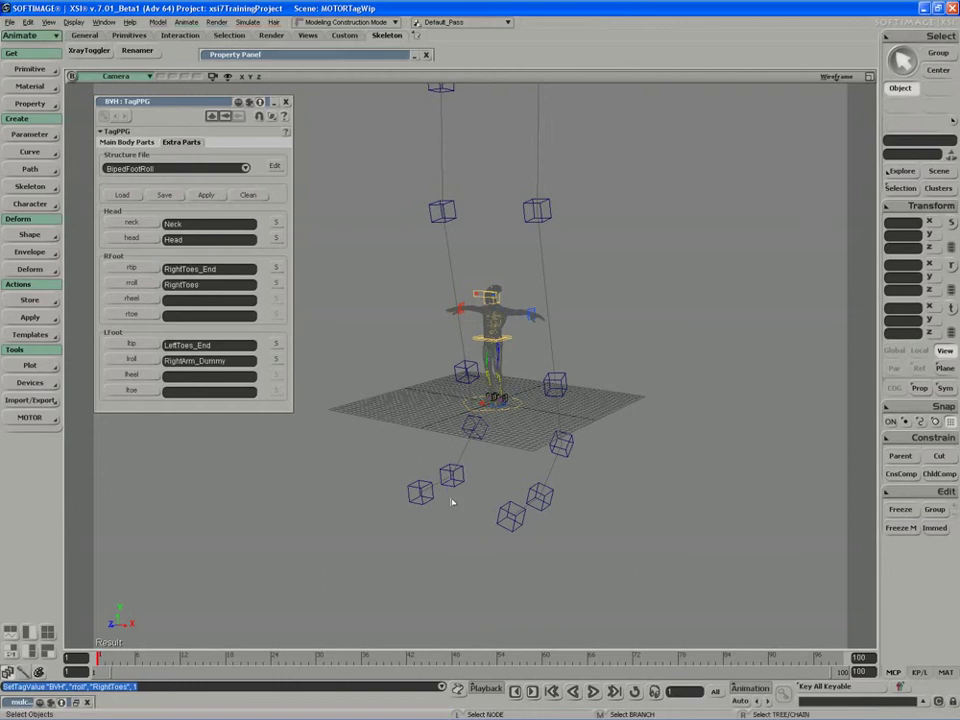
Inspect the properties of the right ankle node to check its name, and close them again
key(s)
drag(384, 409, 381, 446)
right_drag(381, 446, 392, 454)
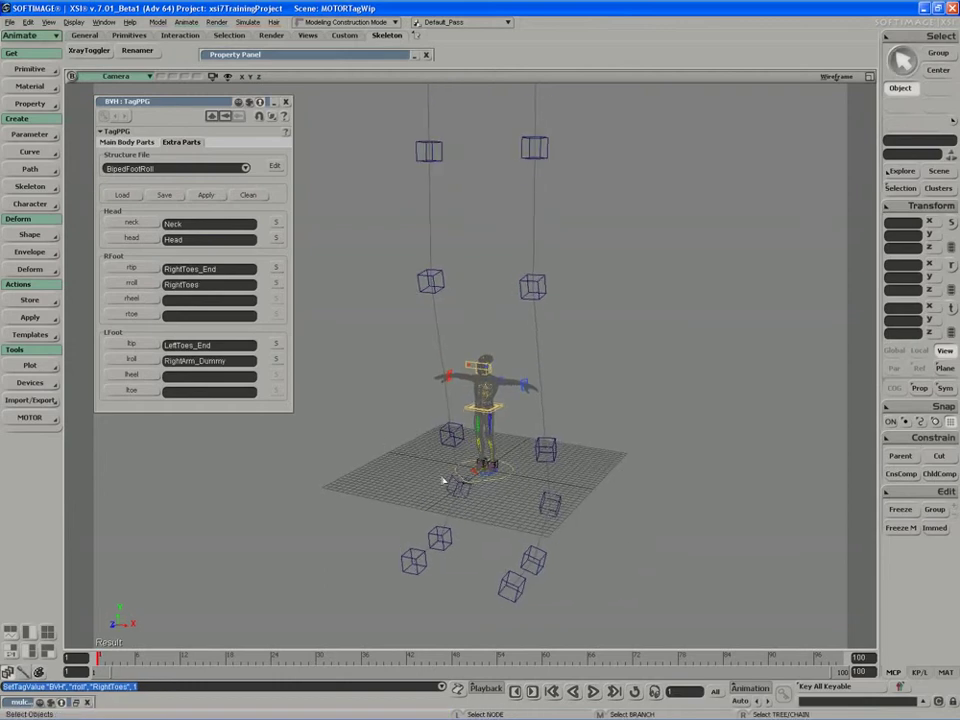
click(458, 487)
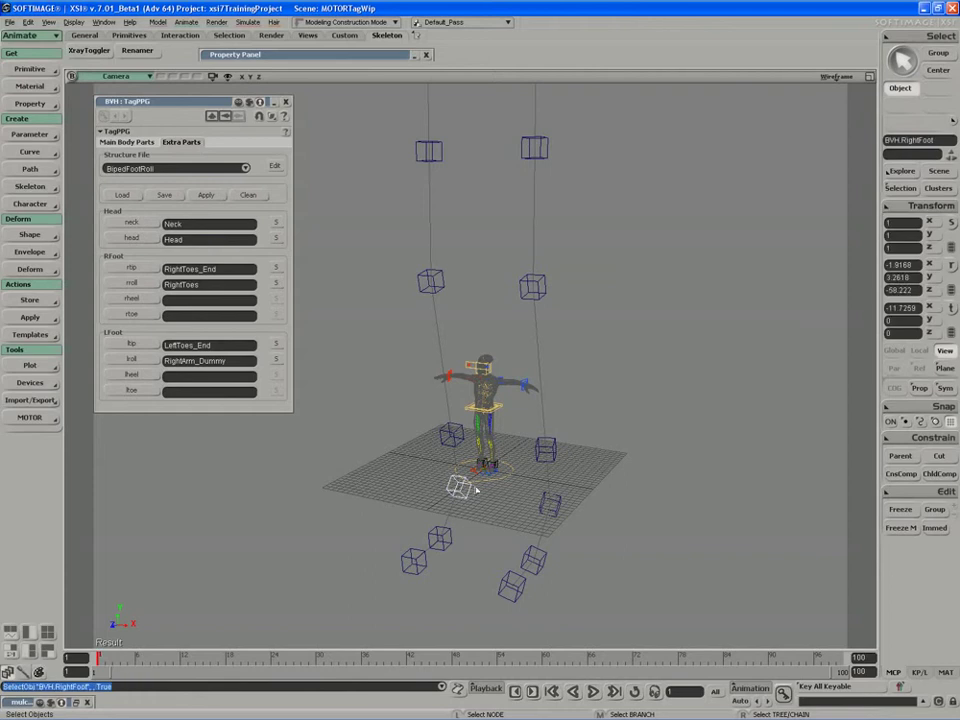
key(Return)
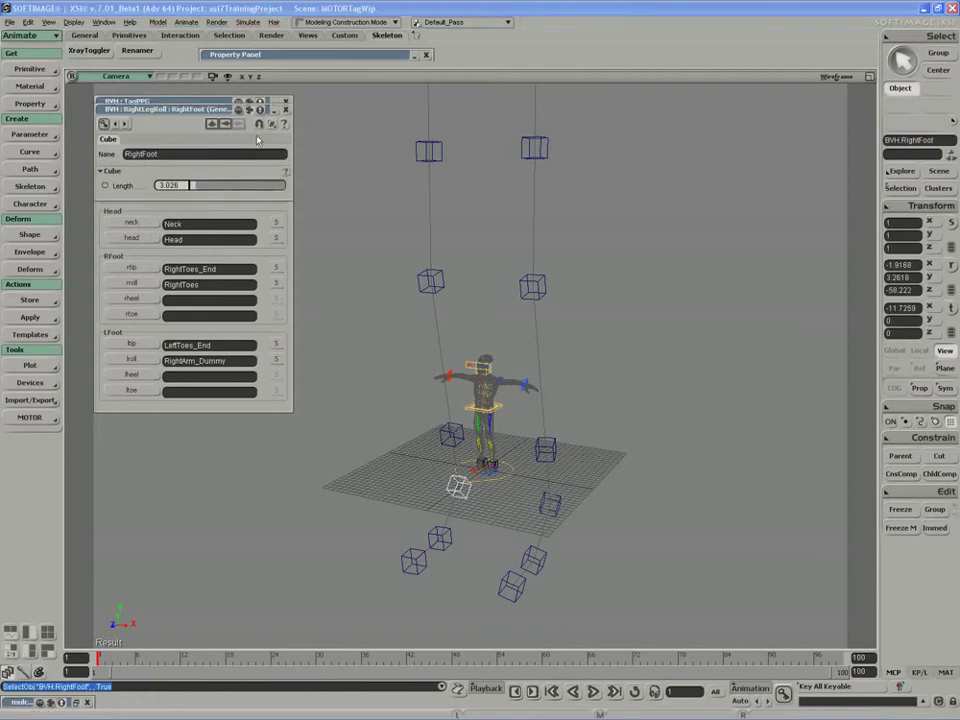
click(286, 109)
Tag the RightFoot node as the right heel
key(s)
right_drag(412, 458, 422, 474)
click(123, 304)
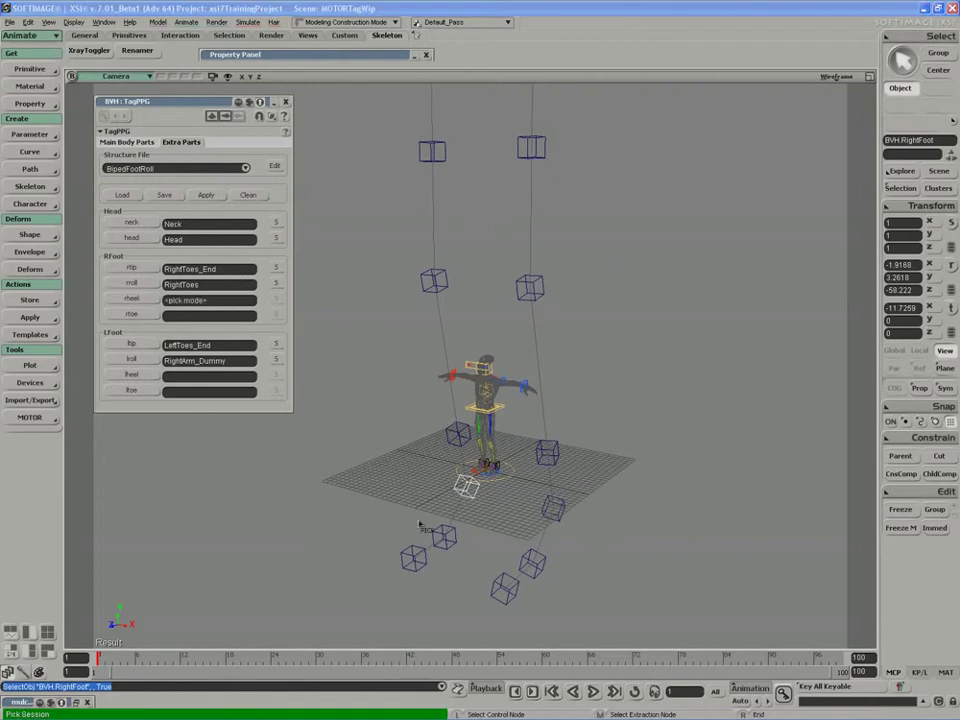
right_click(469, 509)
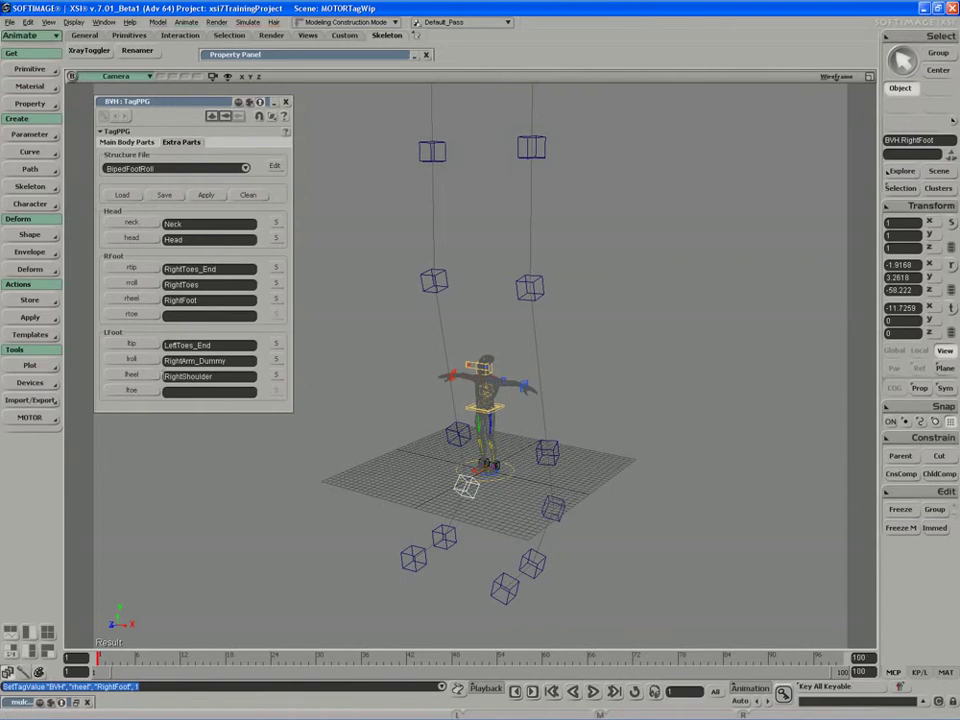
Replace the wrong RightShoulder tag on the left heel with the LeftFoot node
click(215, 377)
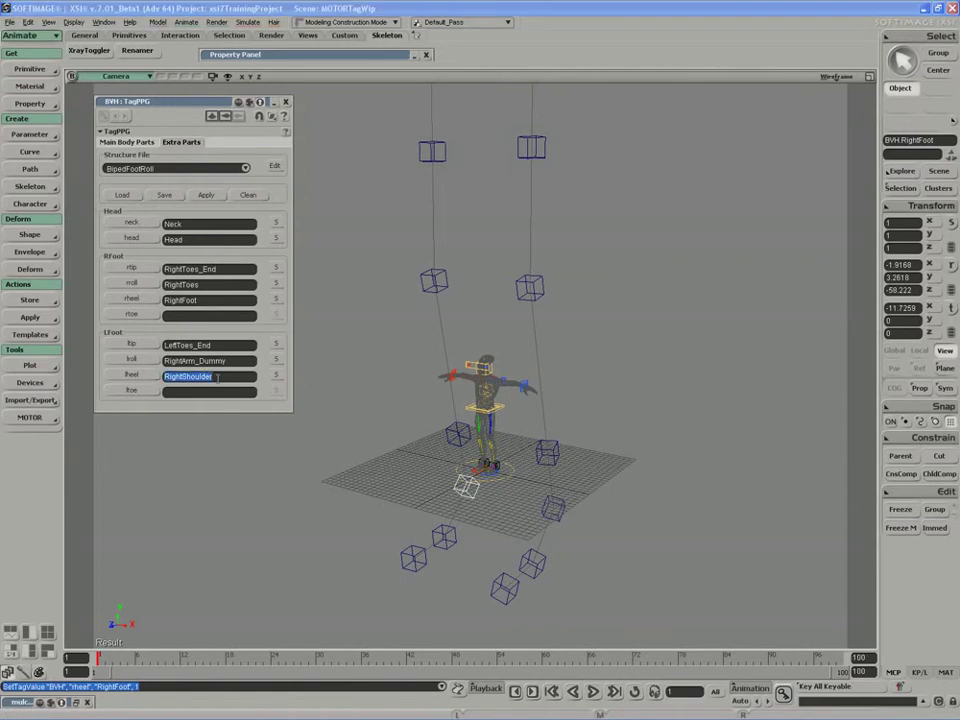
key(BackSpace)
key(Return)
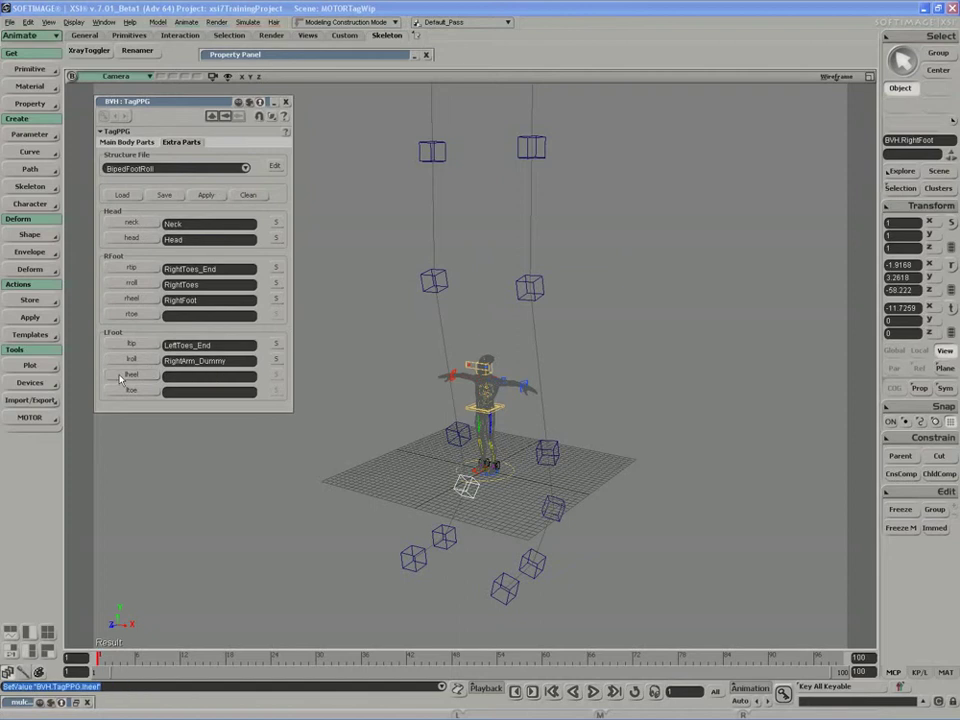
click(124, 376)
click(553, 508)
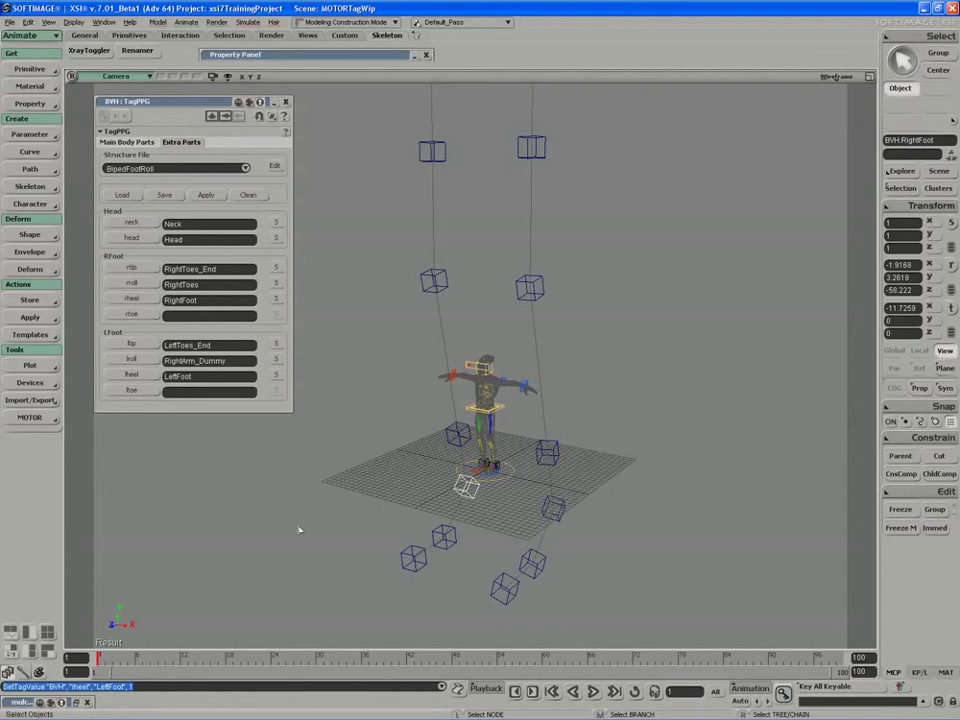
Examine the whole BVH skeleton from the front to review its node layout against the tags
key(s)
middle_drag(437, 510, 401, 476)
drag(401, 476, 415, 545)
right_drag(415, 545, 443, 544)
drag(443, 544, 494, 544)
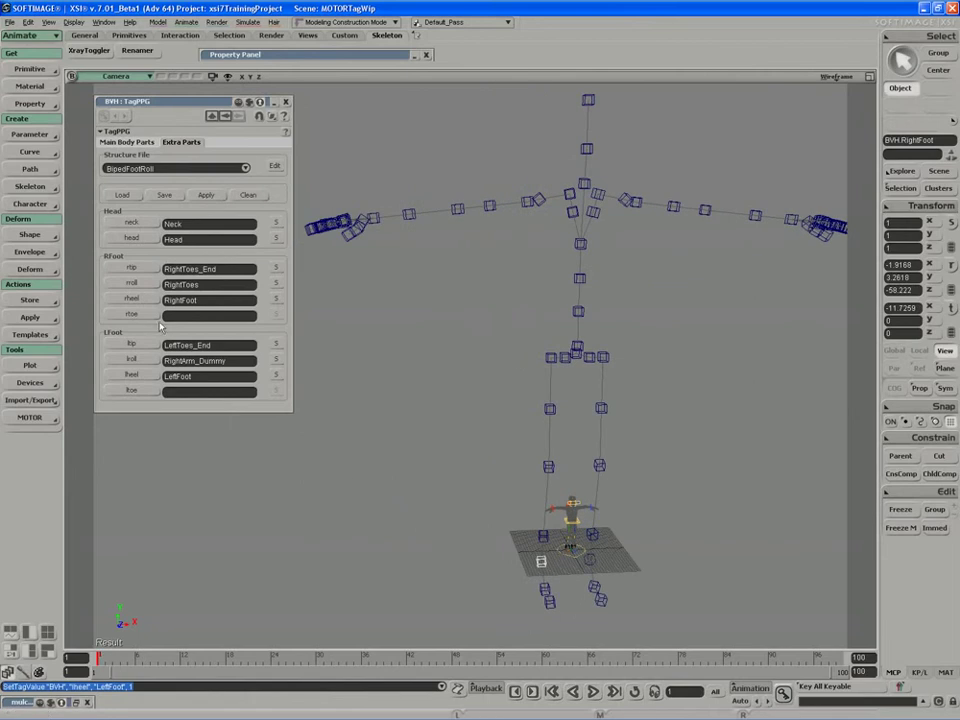
key(s)
right_drag(484, 506, 478, 499)
middle_drag(478, 499, 497, 468)
drag(497, 468, 504, 466)
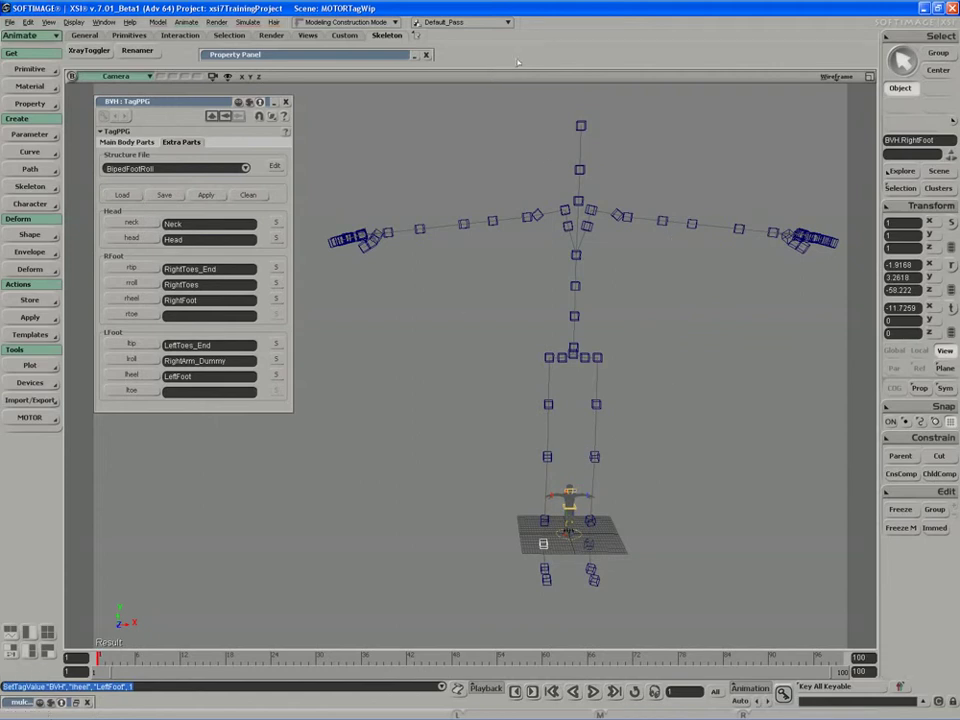
Save the tags as a template file named BVHTemplate in the project's TagTemplates folder
click(166, 196)
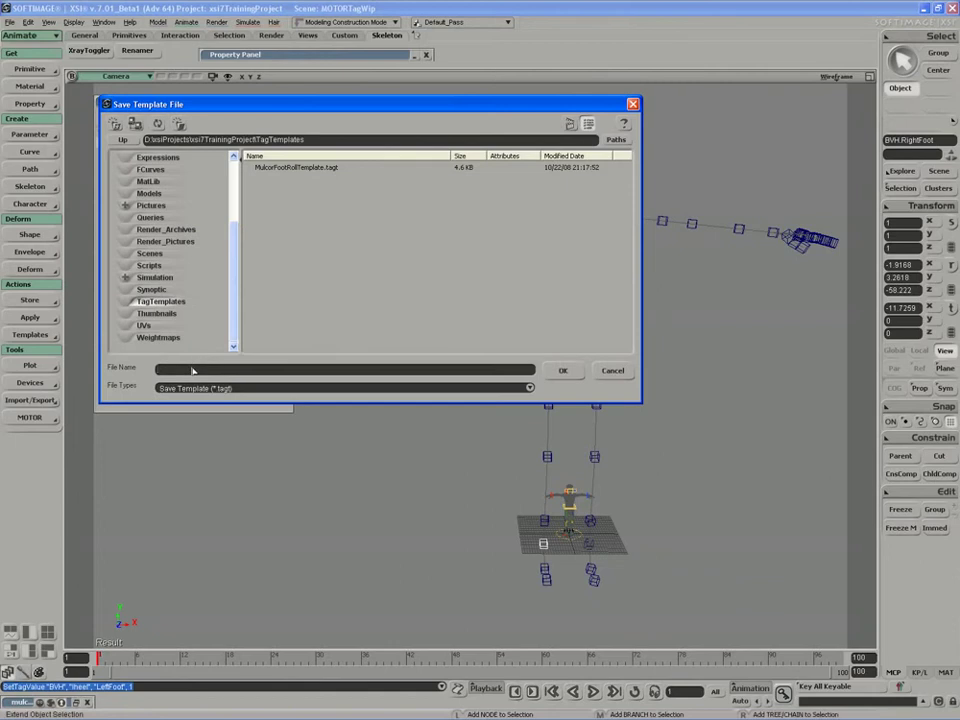
text(BVH)
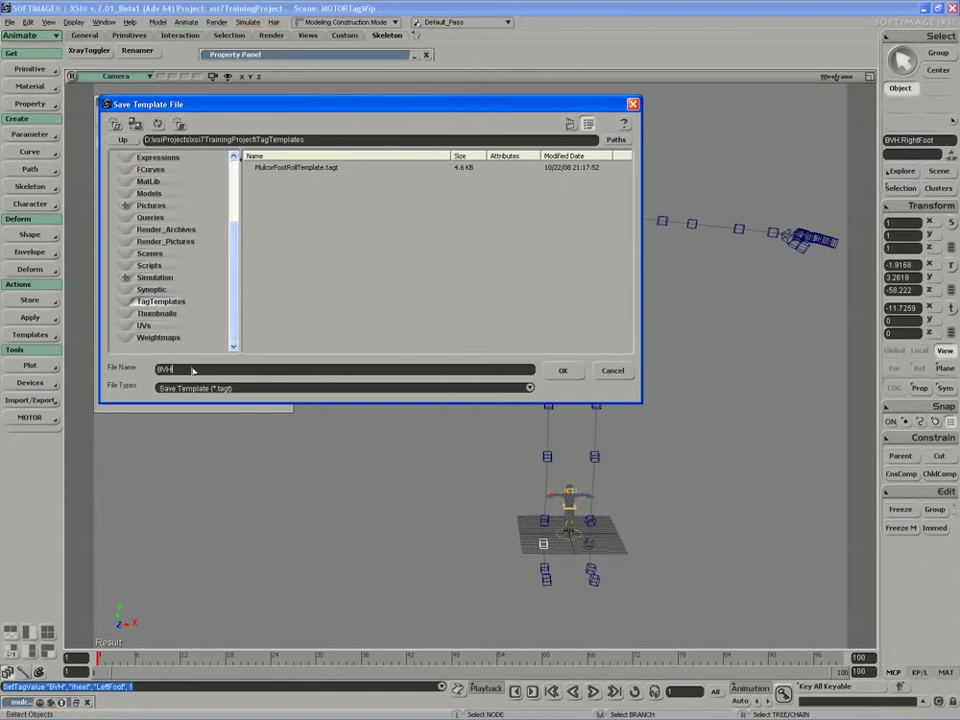
text(Template)
click(562, 370)
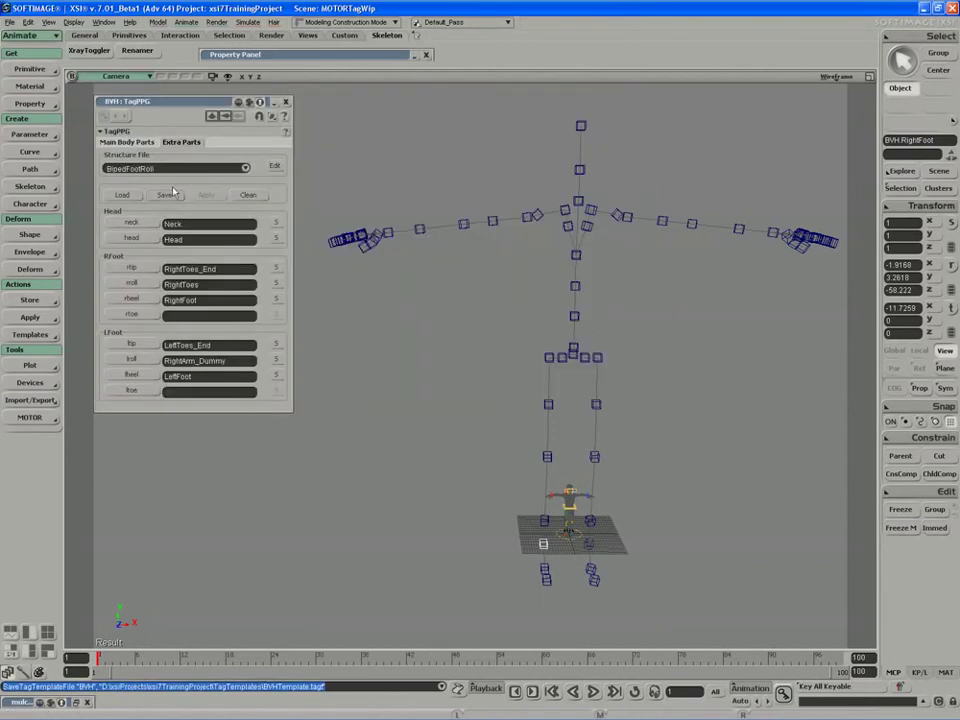
Close the BVH model's TagPPG property page
drag(271, 106, 274, 116)
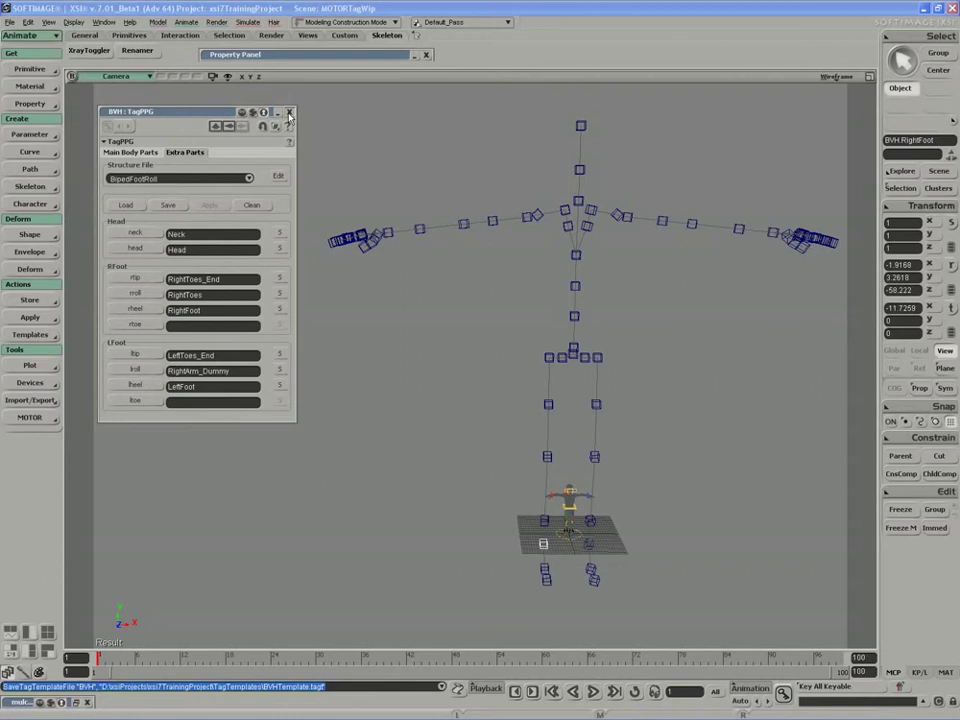
mouse_move(217, 114)
mouse_down()
mouse_move(198, 102)
mouse_move(219, 109)
mouse_up()
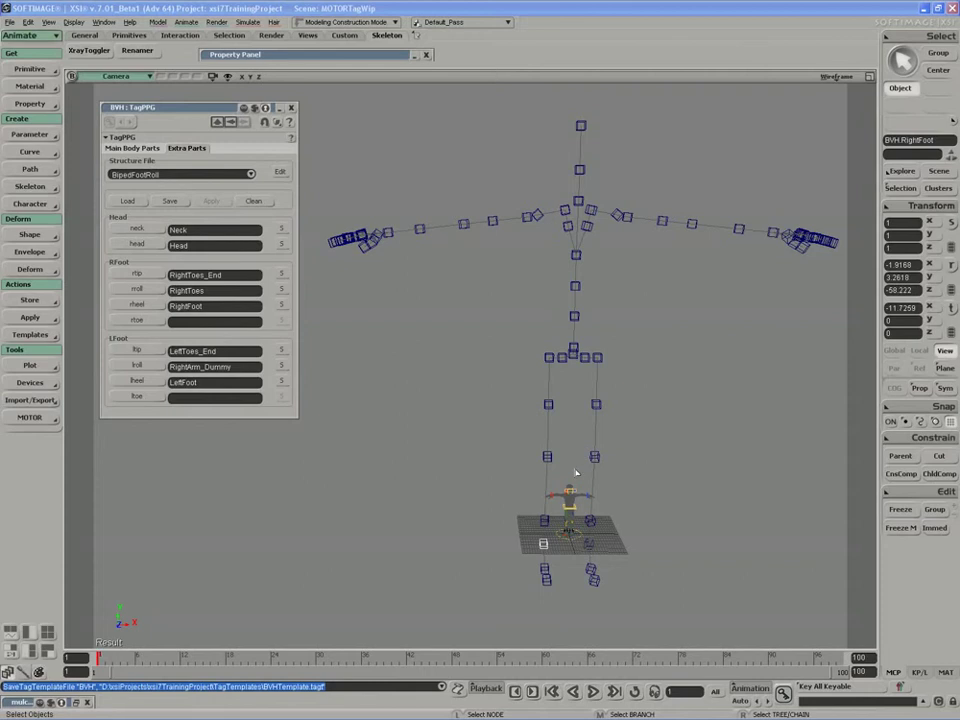
mouse_move(197, 109)
mouse_down()
mouse_move(156, 92)
mouse_move(190, 111)
mouse_up()
click(284, 110)
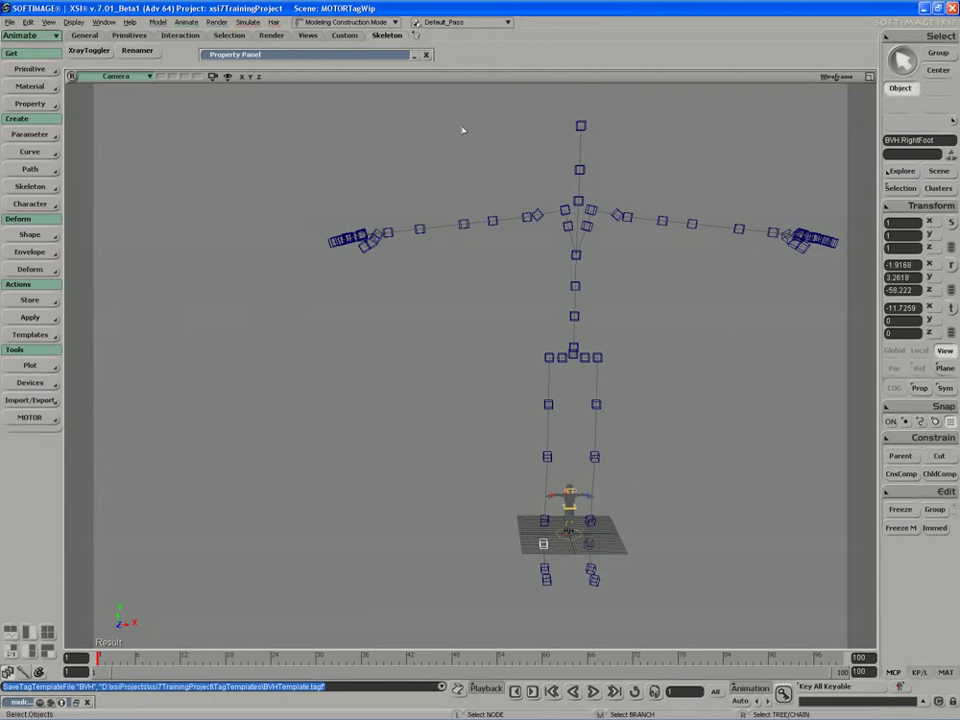
Select the whole BVH hierarchy in the explorer and expand the BVH model's contents
click(868, 78)
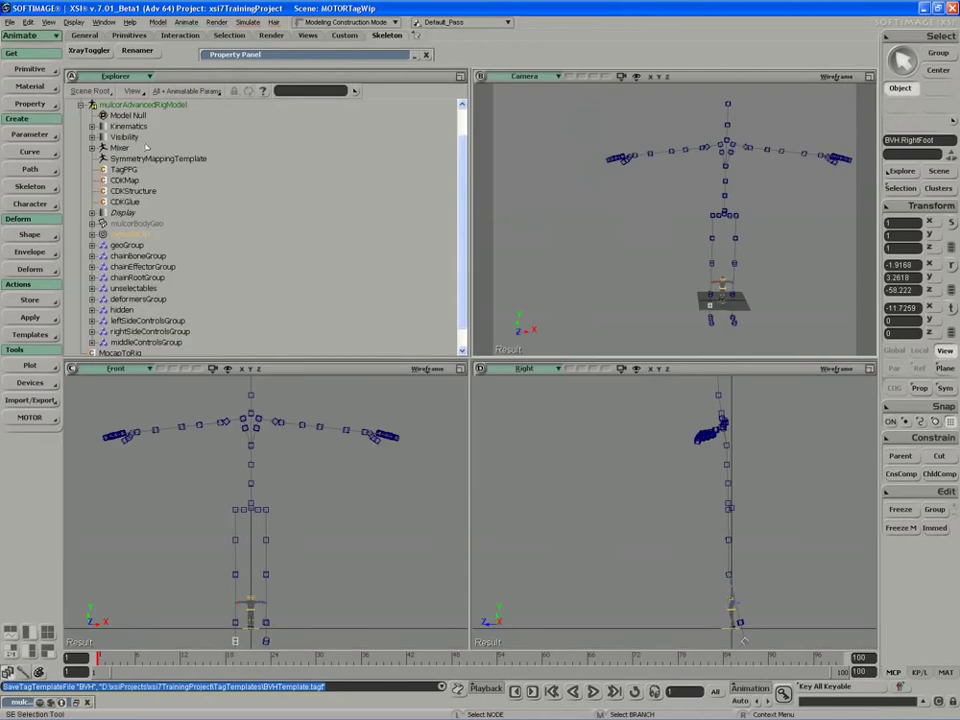
click(81, 104)
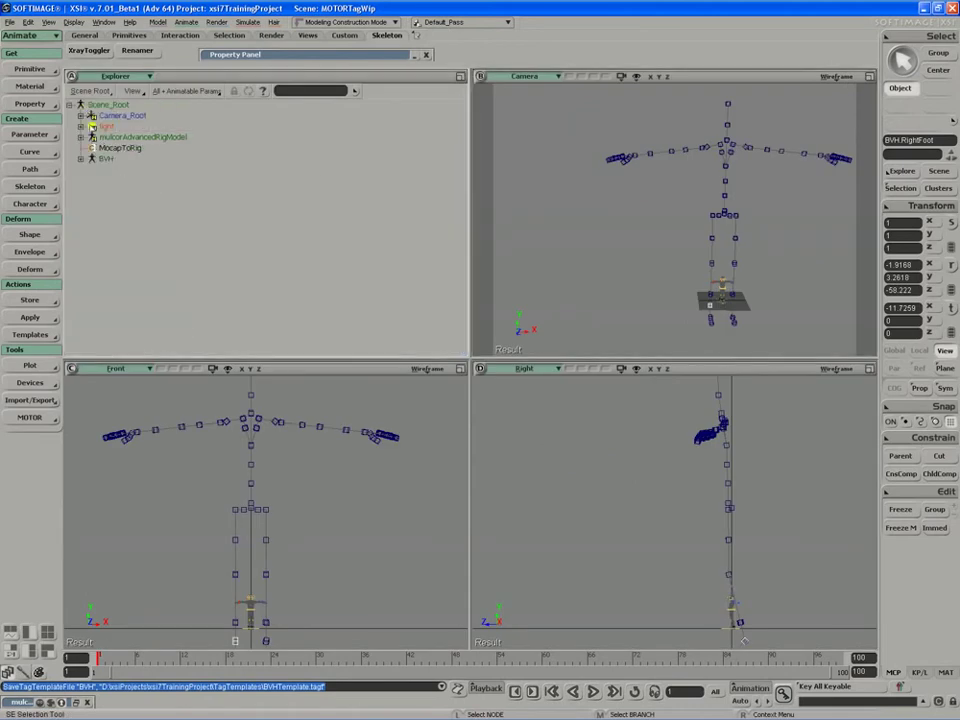
middle_click(105, 159)
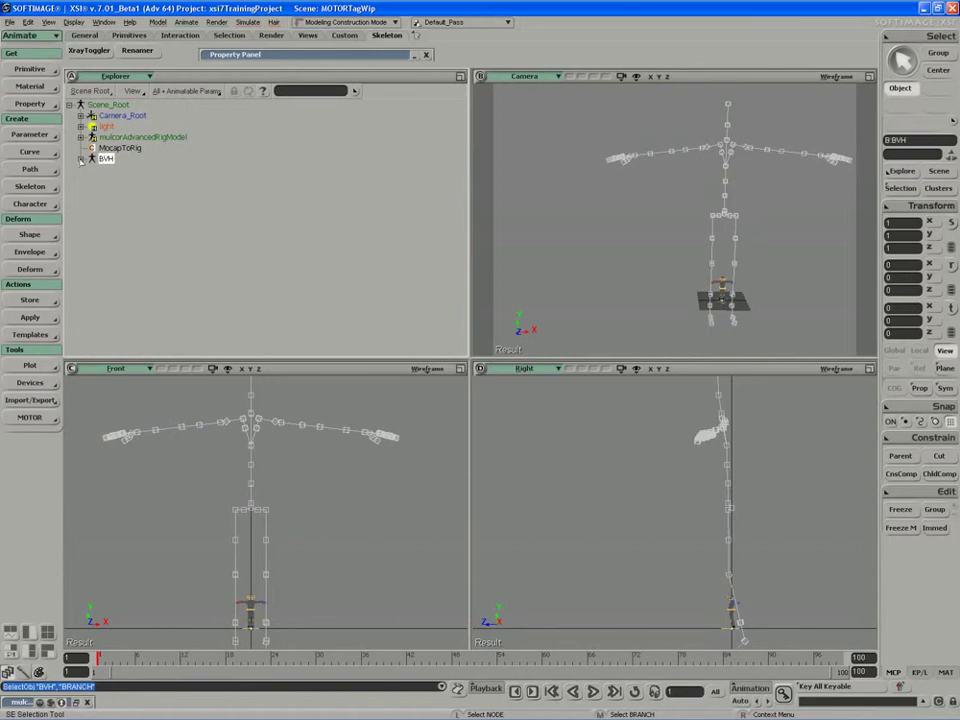
click(80, 158)
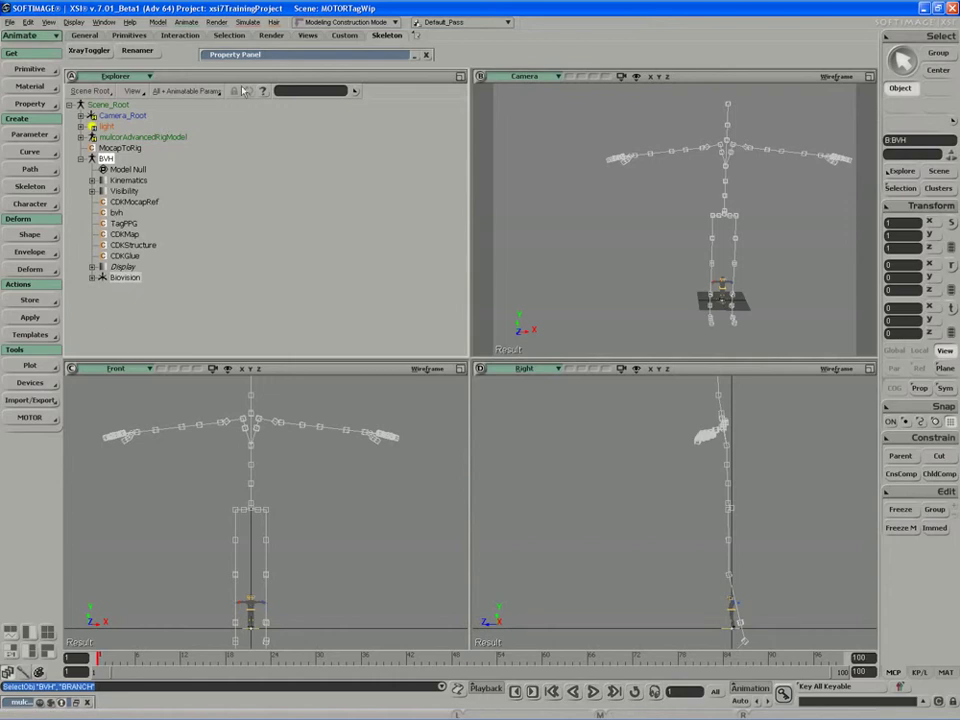
Restore the MocapToRig settings and apply the runlimp.bvh motion to mulcorAdvancedRigModel with the BVHTemplate.tagt tag template
double_click(270, 57)
drag(270, 57, 256, 91)
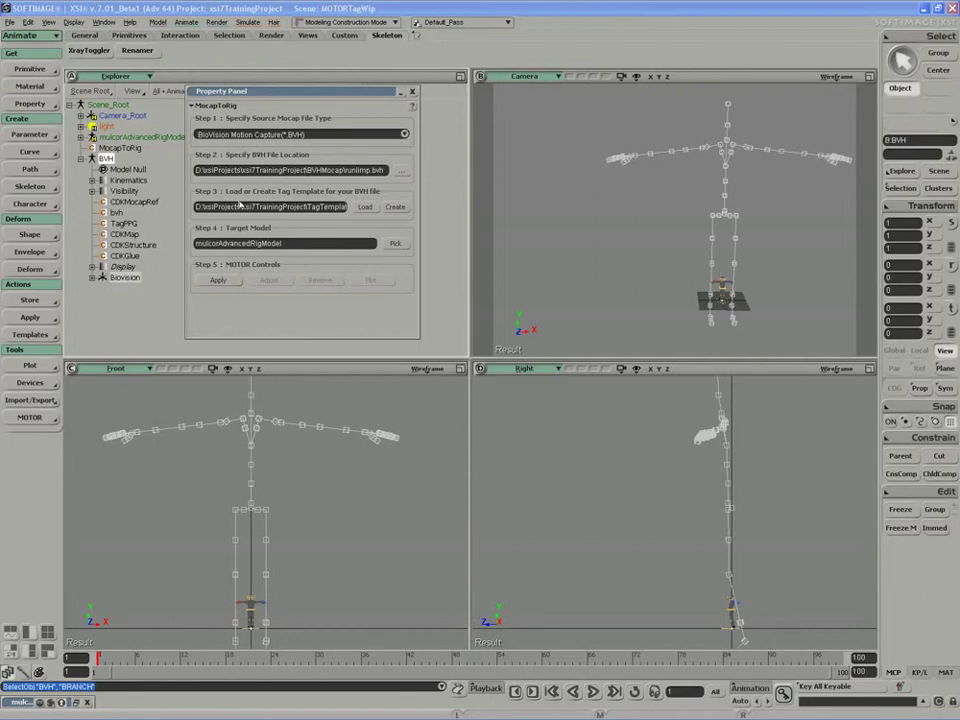
double_click(335, 208)
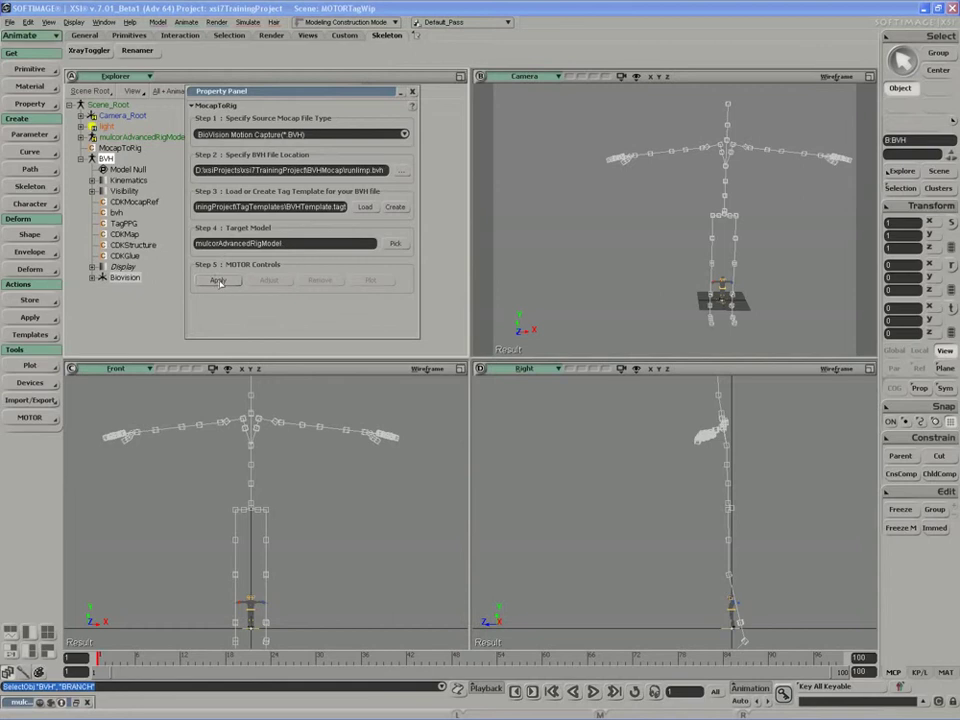
click(218, 280)
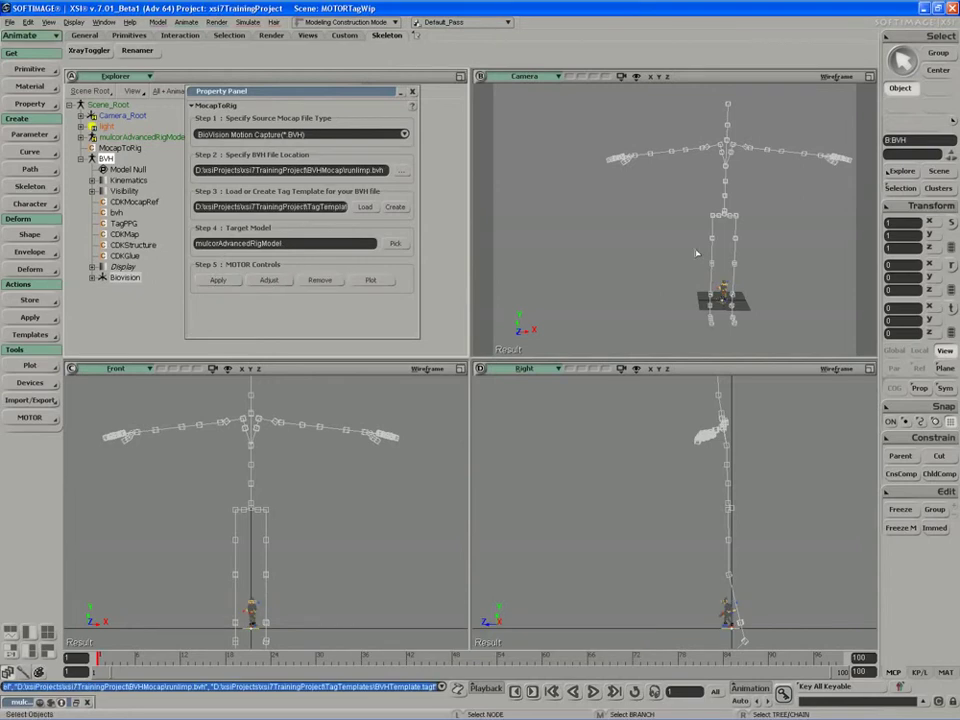
Frame the retargeted character in a maximized camera view and display it as Textured Decal
click(869, 76)
key(s)
drag(685, 524, 660, 407)
right_drag(660, 407, 645, 377)
middle_drag(645, 377, 474, 465)
drag(474, 465, 448, 463)
click(836, 77)
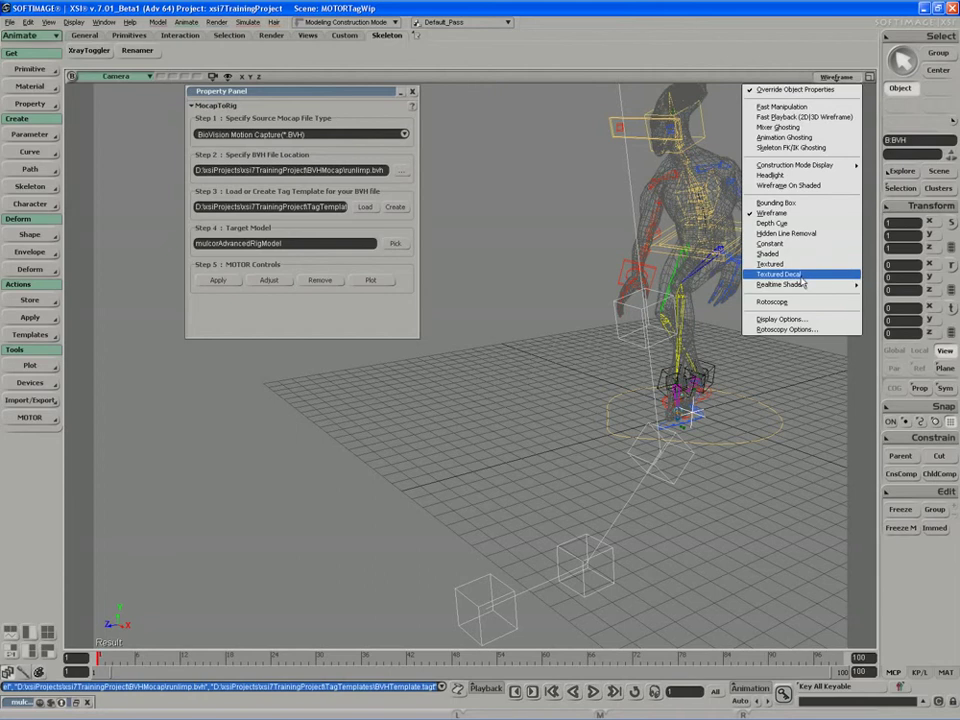
click(812, 274)
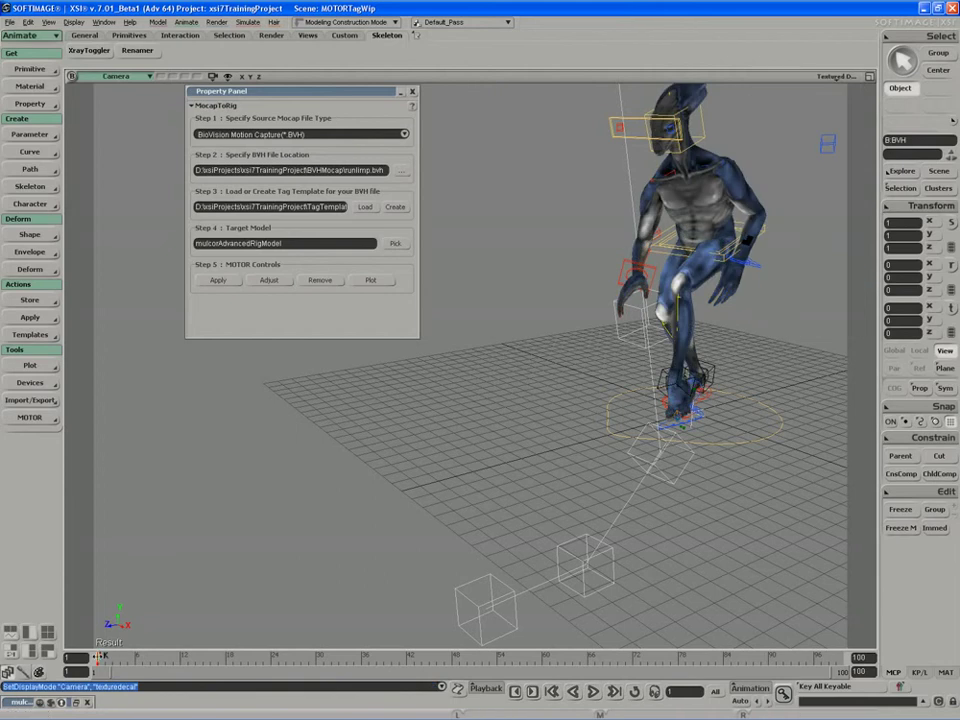
Scrub and play back the retargeted run on the character from a wider view
click(120, 657)
drag(120, 657, 299, 655)
scroll(332, 533, down, 4)
key(s)
drag(332, 533, 364, 560)
click(312, 668)
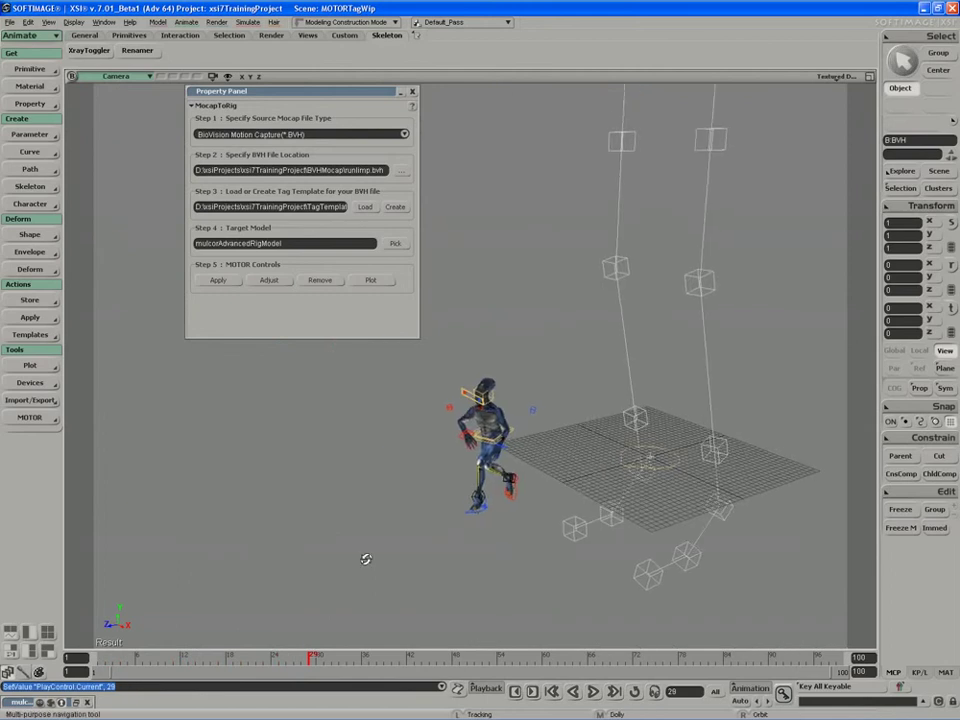
drag(311, 669, 105, 657)
click(592, 691)
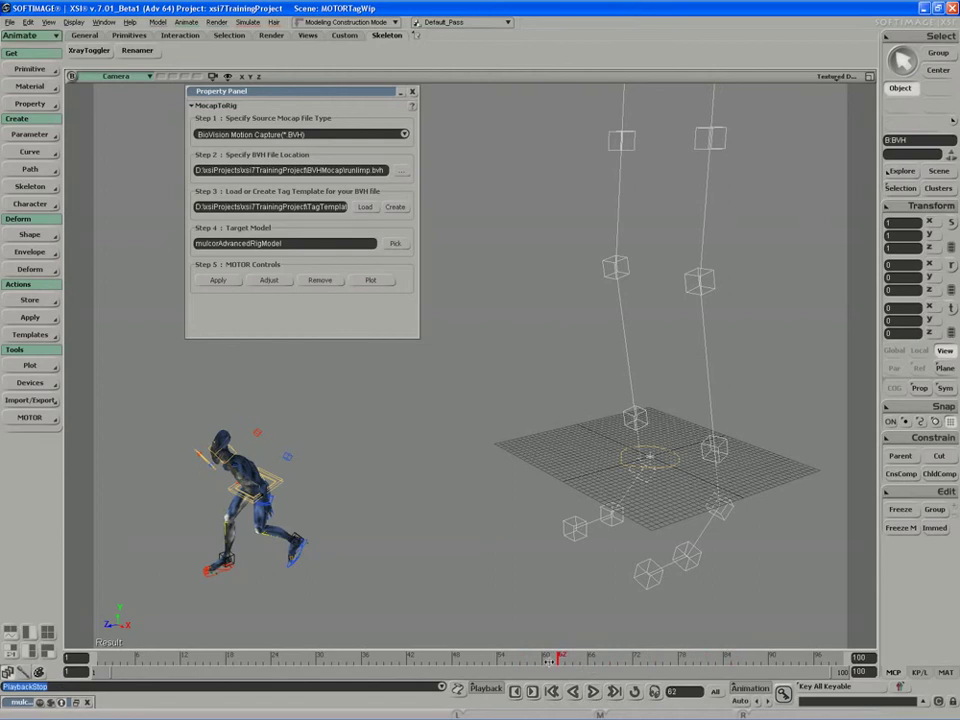
Examine the character's early run frames up close and return to frame 1
click(265, 657)
key(s)
middle_drag(271, 638, 298, 483)
right_drag(298, 483, 313, 463)
middle_drag(313, 463, 225, 632)
drag(225, 657, 291, 653)
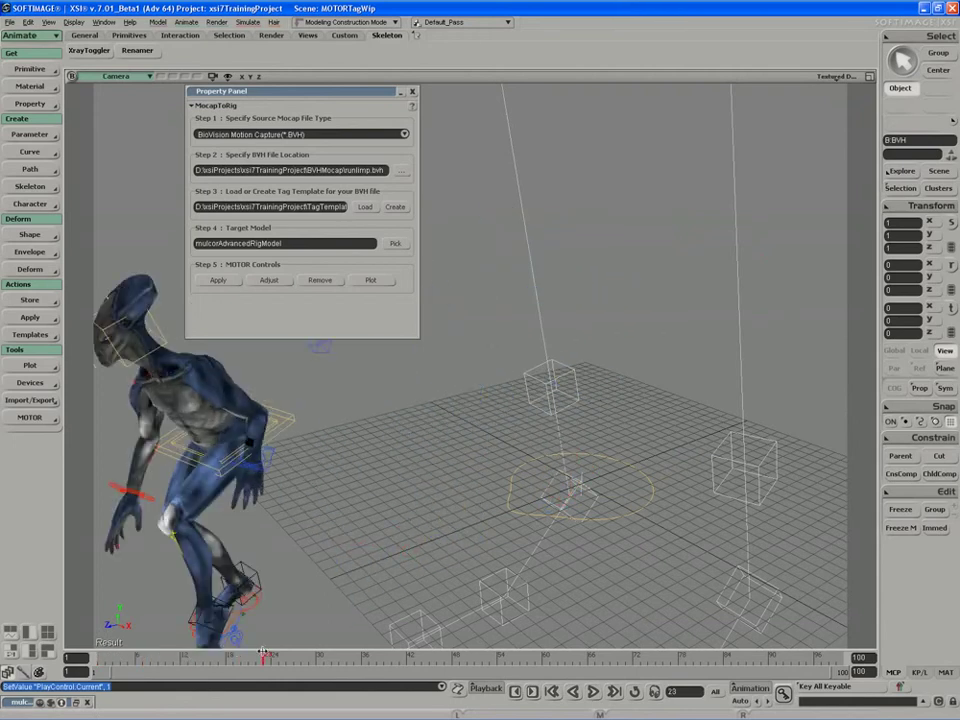
drag(220, 648, 97, 650)
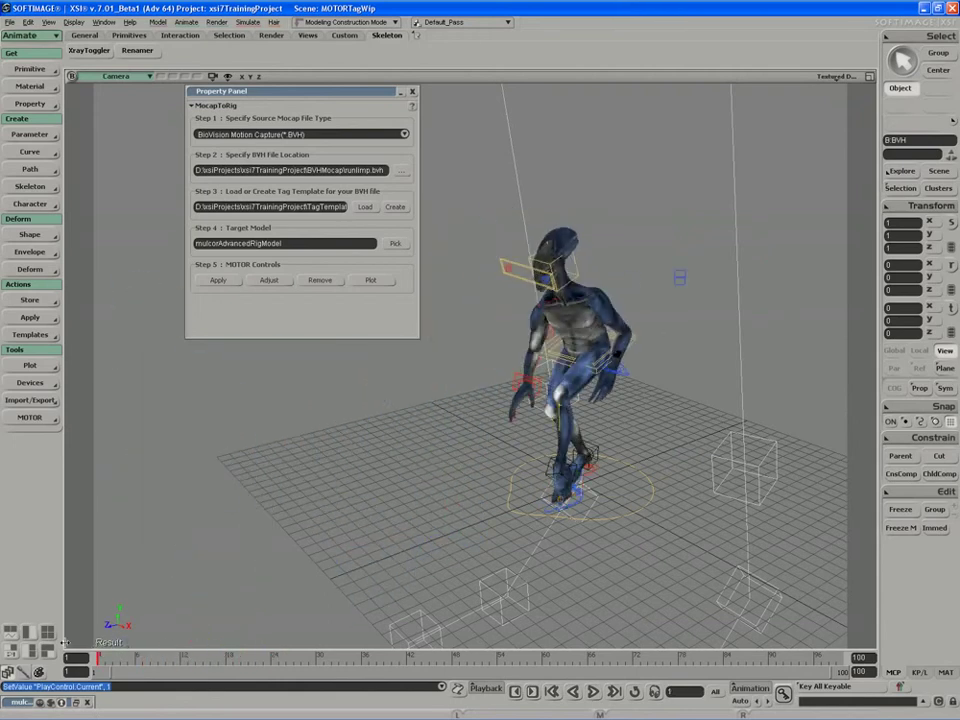
scroll(296, 572, down, 3)
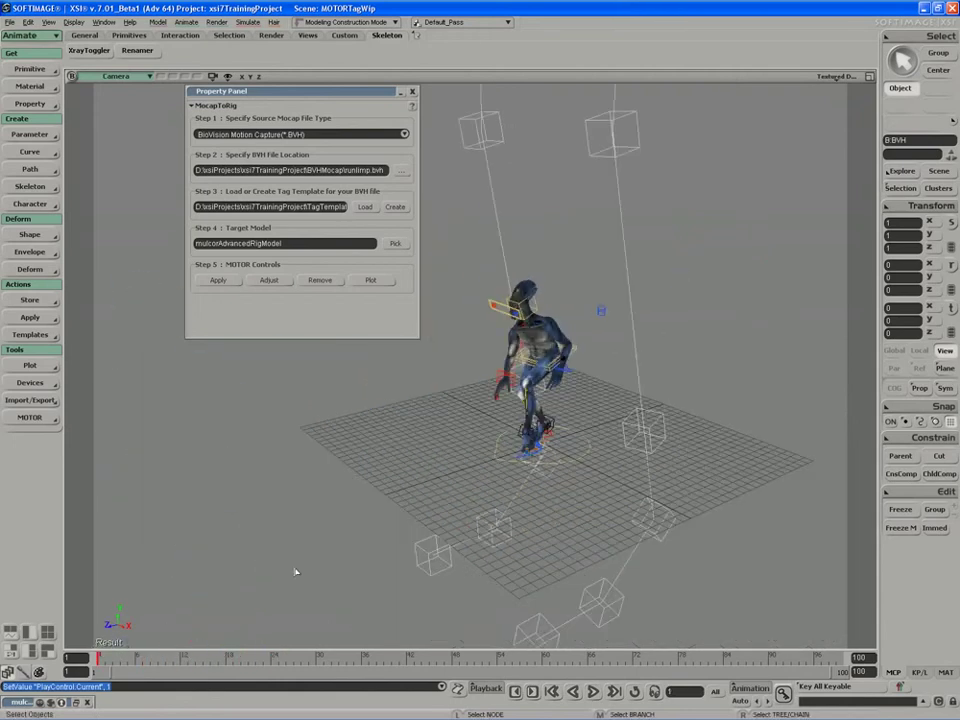
Inspect the character's pose at frame 1 from several angles, closing in on the legs and feet
key(s)
right_drag(296, 572, 381, 461)
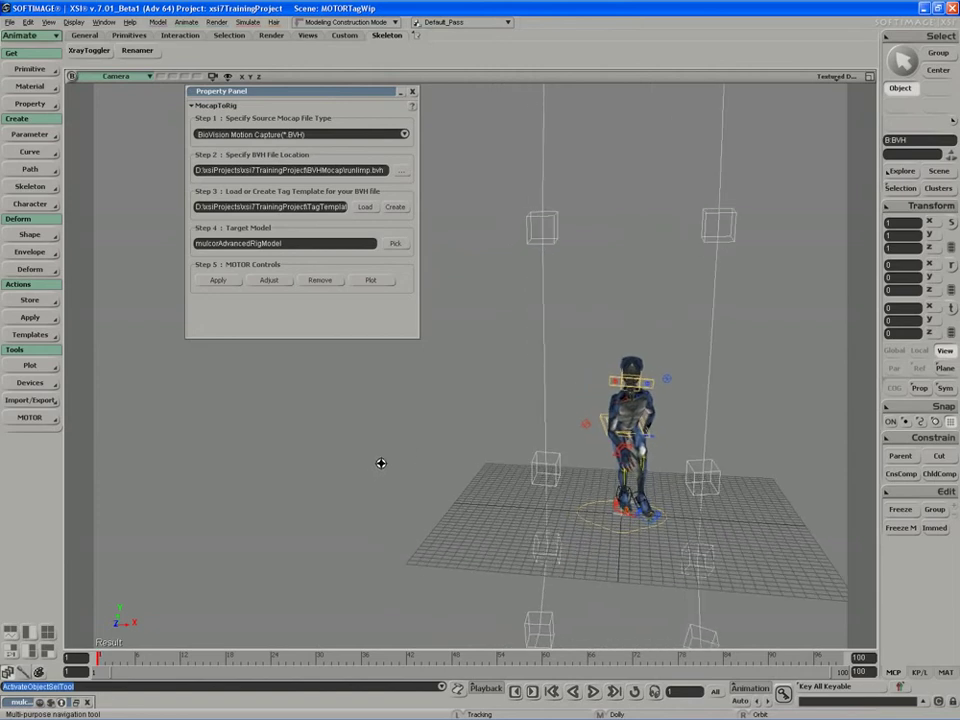
key(space)
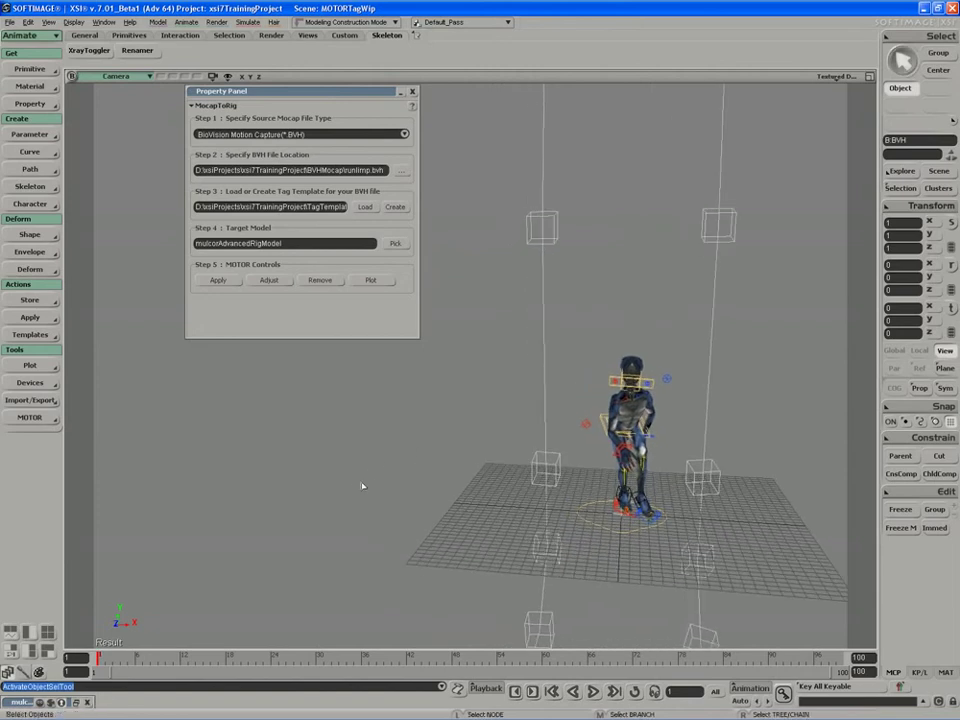
key(s)
right_drag(380, 458, 390, 435)
key(space)
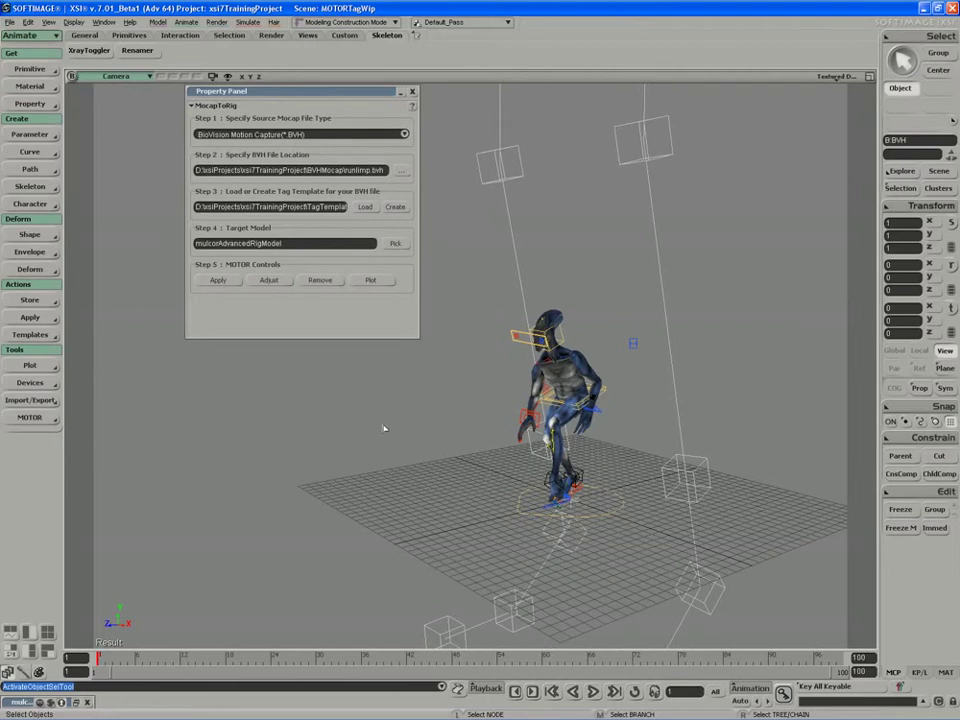
key(s)
right_drag(422, 476, 503, 450)
middle_drag(503, 450, 381, 456)
right_drag(381, 456, 480, 448)
middle_drag(480, 448, 455, 450)
right_drag(455, 450, 437, 437)
Go to frame 15 and open the MOTOR retarget adjustment settings for the rig, keeping the feet in view
drag(101, 656, 204, 646)
key(s)
mouse_move(286, 507)
right_down()
mouse_move(255, 497)
mouse_move(285, 514)
mouse_move(281, 503)
right_up()
key(space)
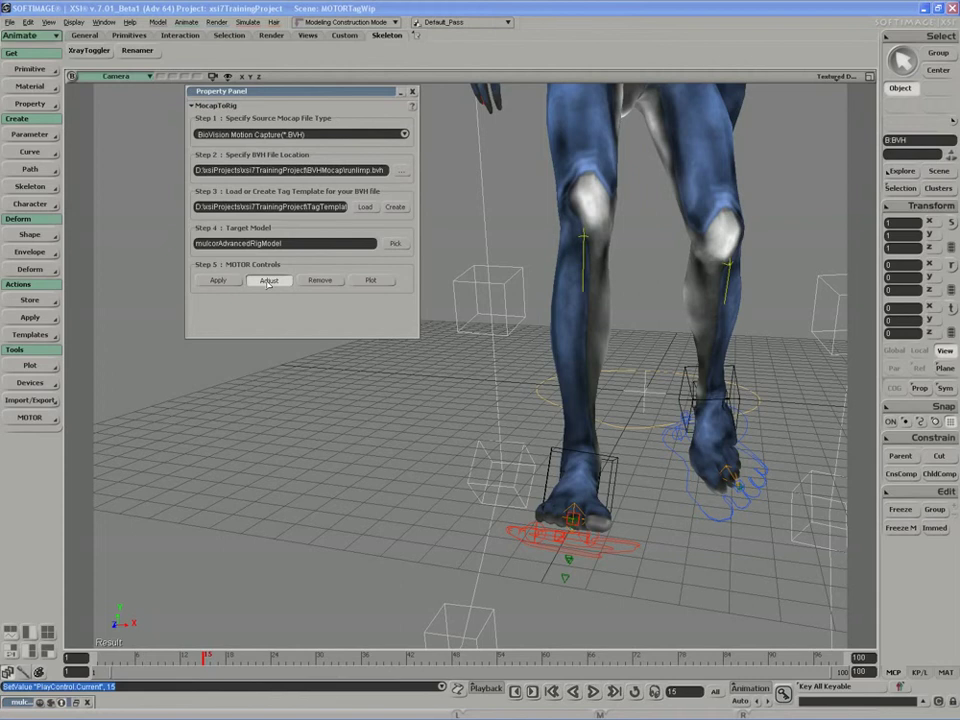
click(266, 280)
drag(225, 196, 305, 226)
drag(277, 98, 296, 74)
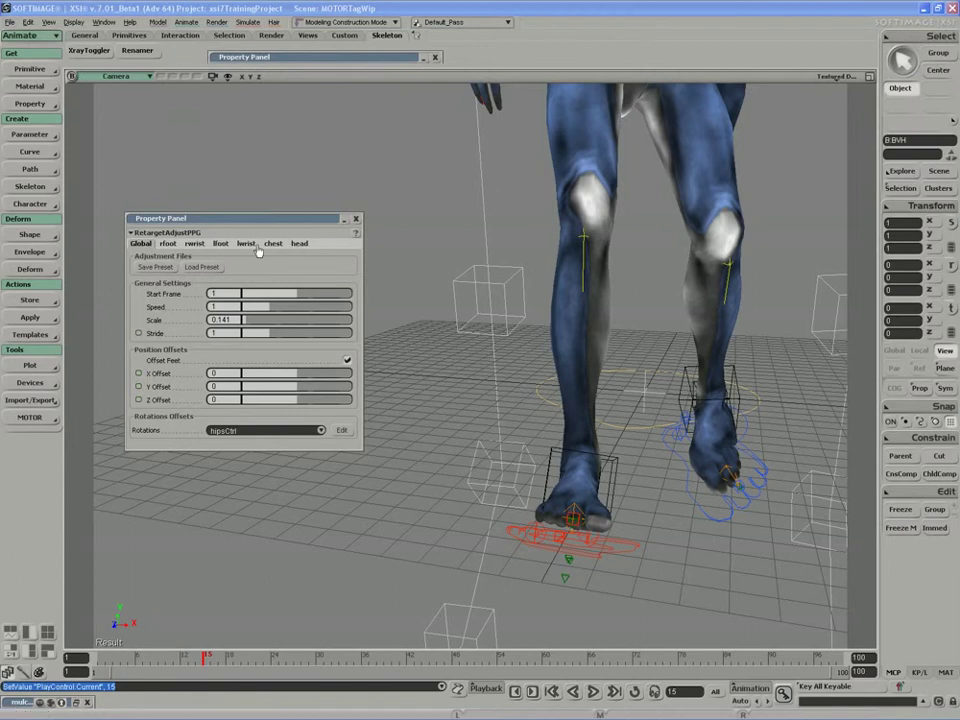
drag(219, 222, 199, 129)
Review the rfoot adjustment settings against the whole character and return to the Global settings
click(139, 152)
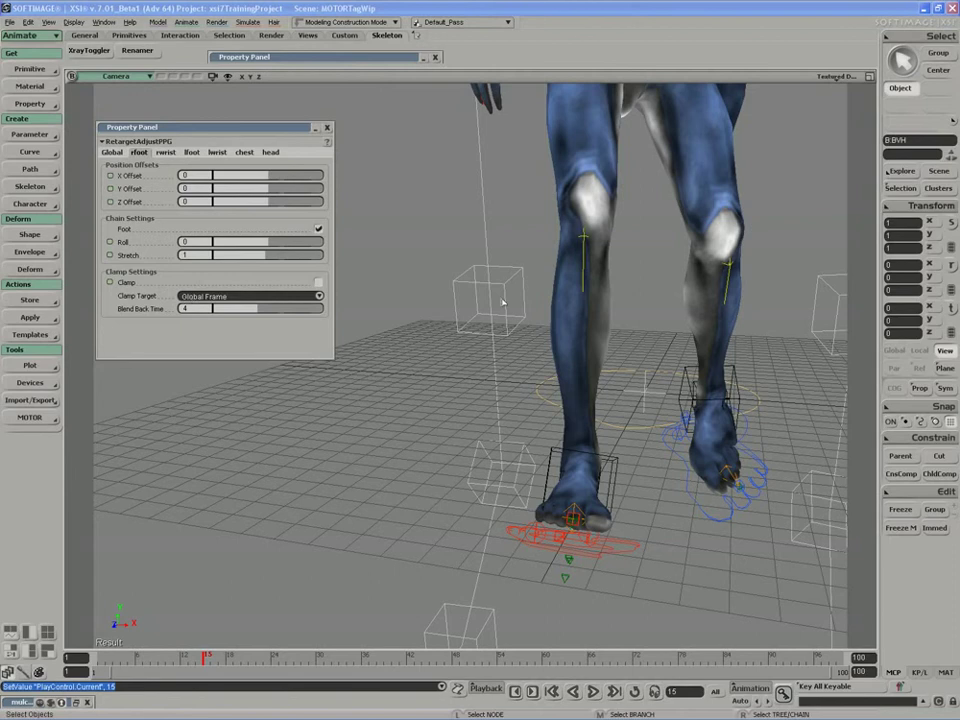
key(s)
middle_drag(373, 373, 498, 326)
right_drag(498, 326, 499, 336)
middle_drag(499, 336, 461, 336)
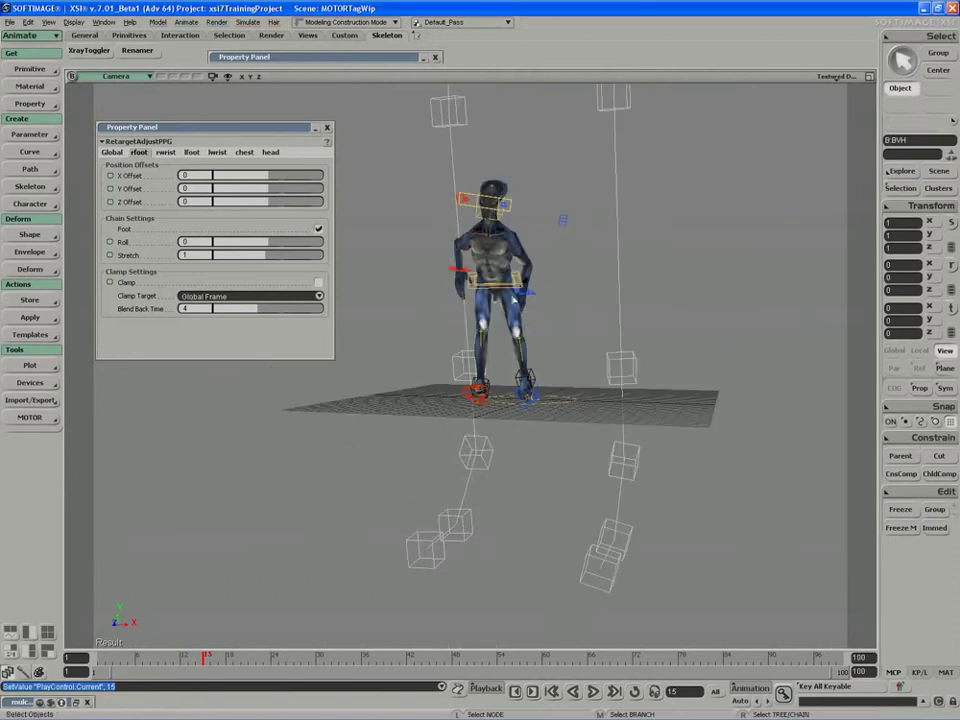
click(113, 153)
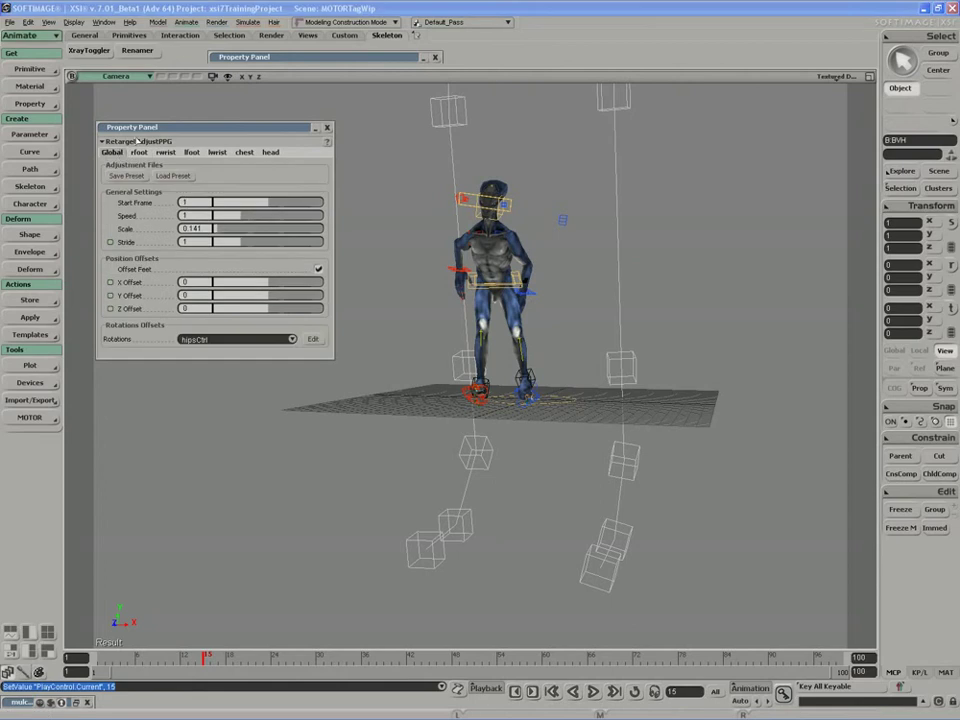
Open the rotation offsets of leftBallCtrl and set RotY to 21.493 and RotX to 12.896
drag(140, 127, 127, 82)
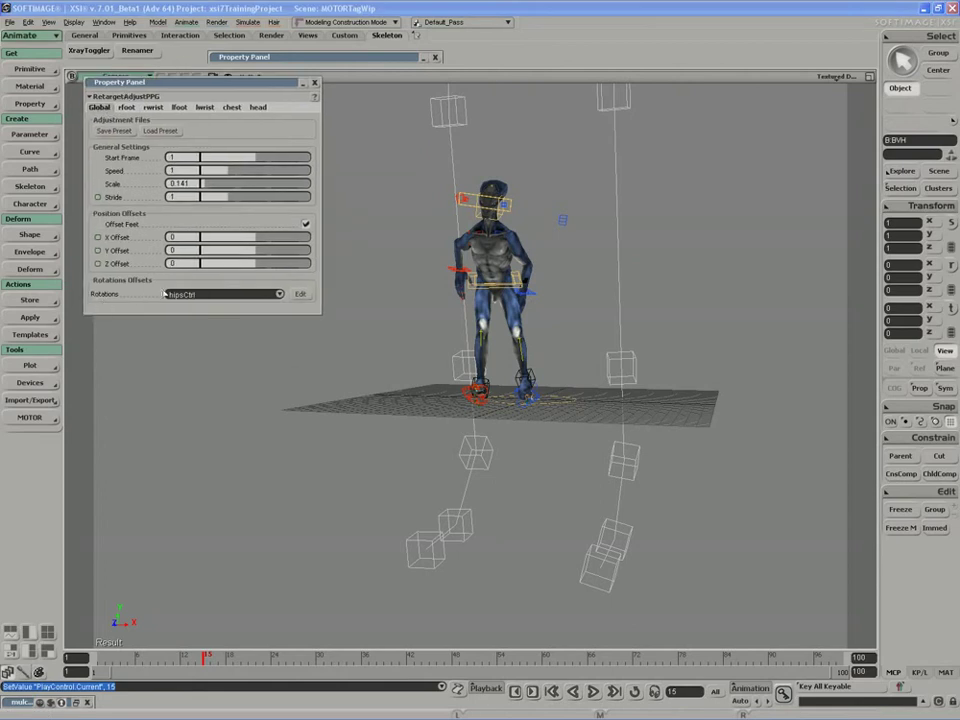
key(s)
drag(592, 443, 562, 403)
middle_drag(562, 403, 478, 362)
drag(478, 362, 495, 414)
middle_drag(495, 414, 433, 399)
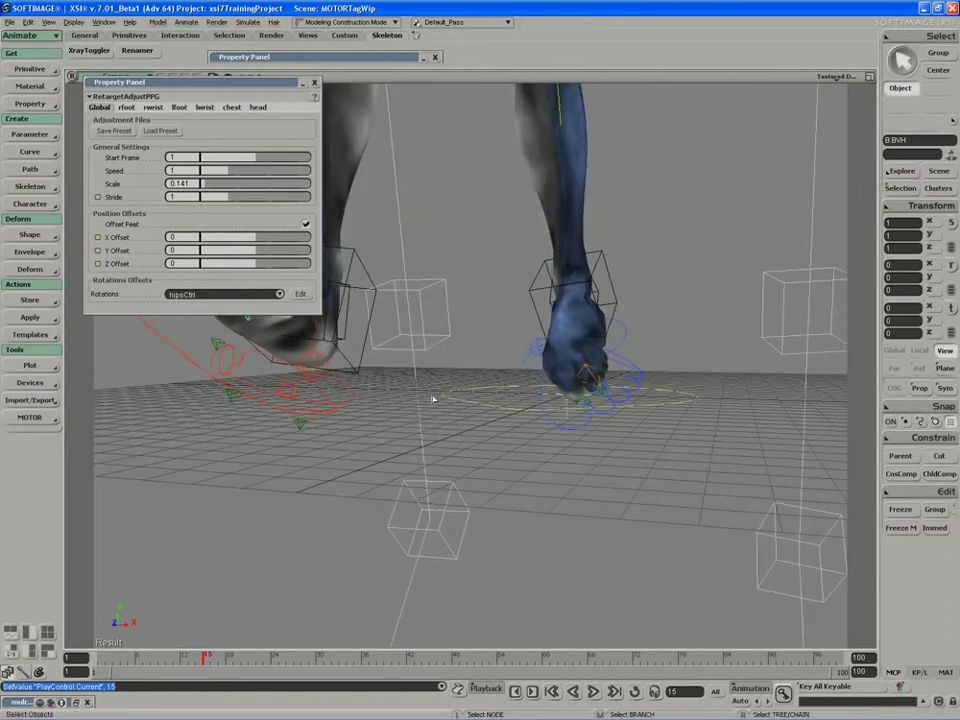
click(219, 293)
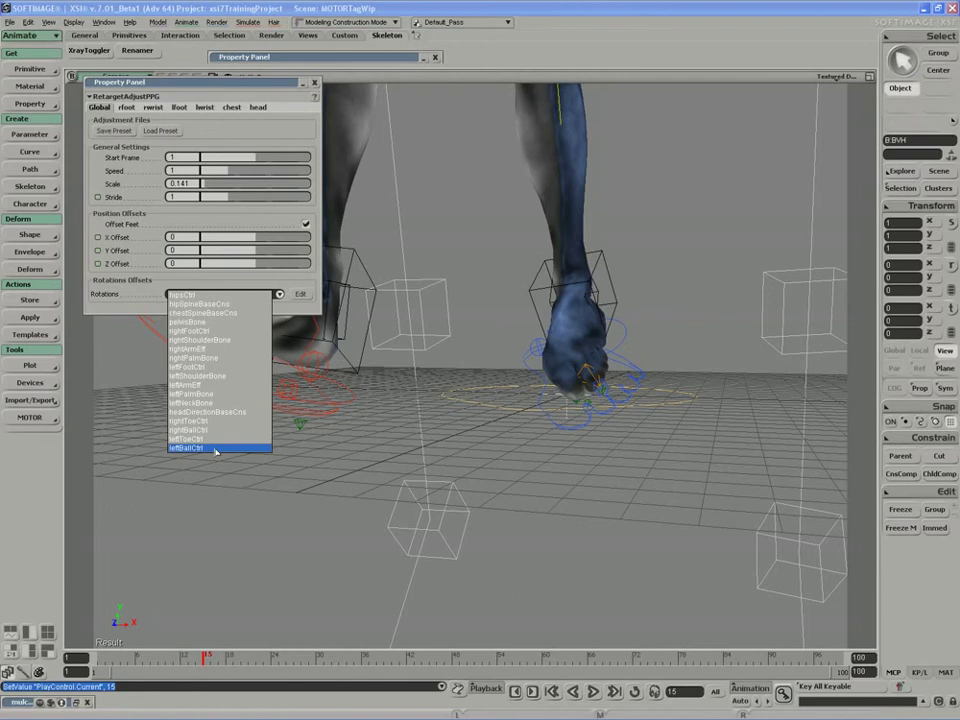
click(215, 448)
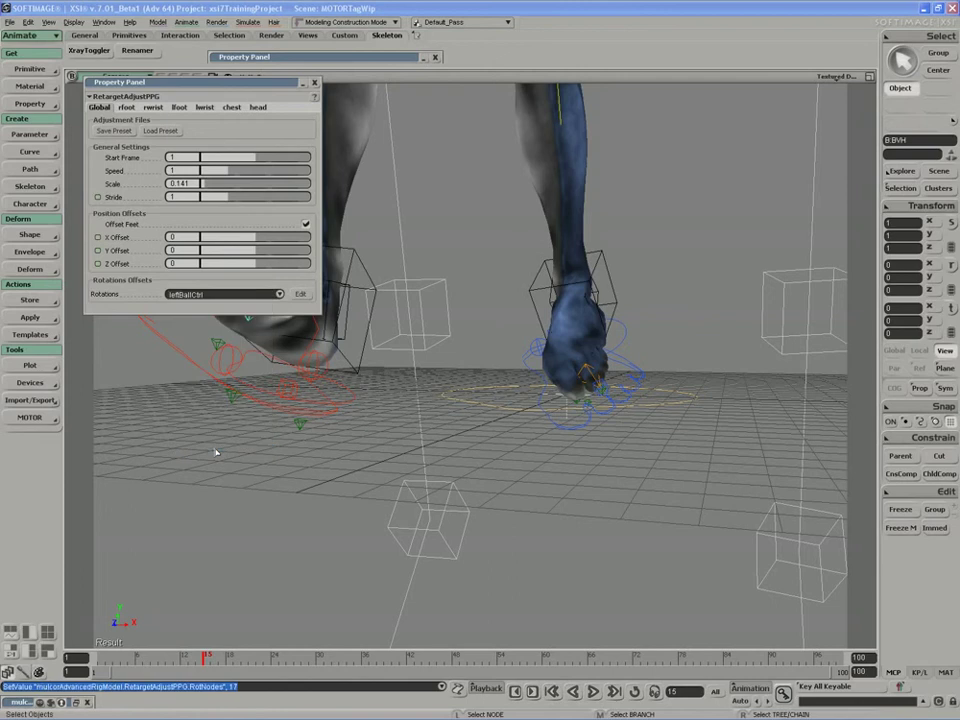
click(301, 294)
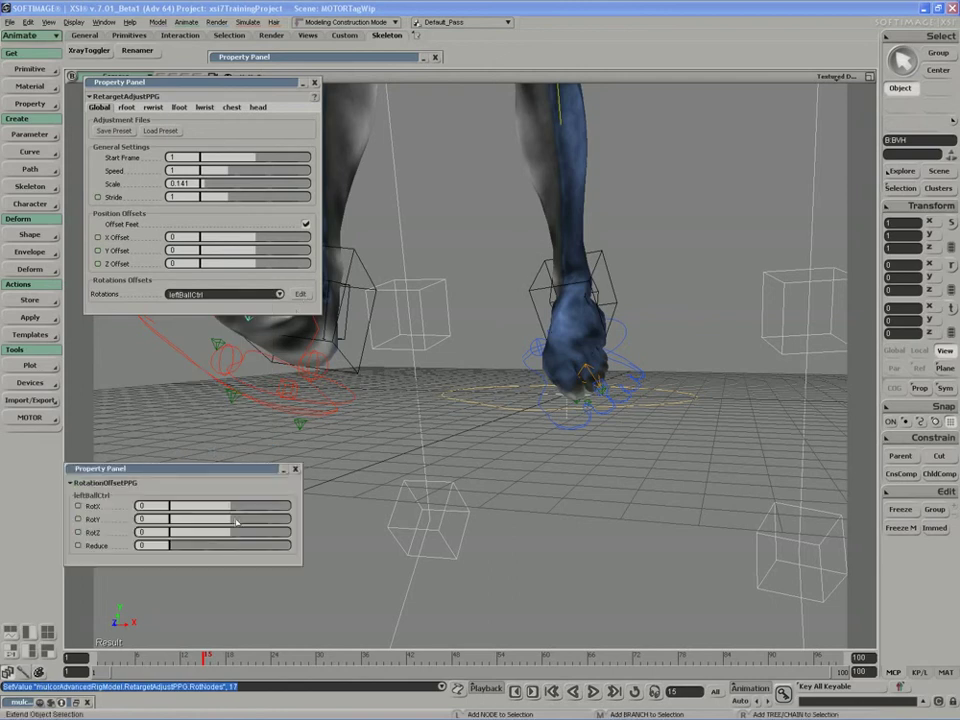
drag(244, 518, 391, 505)
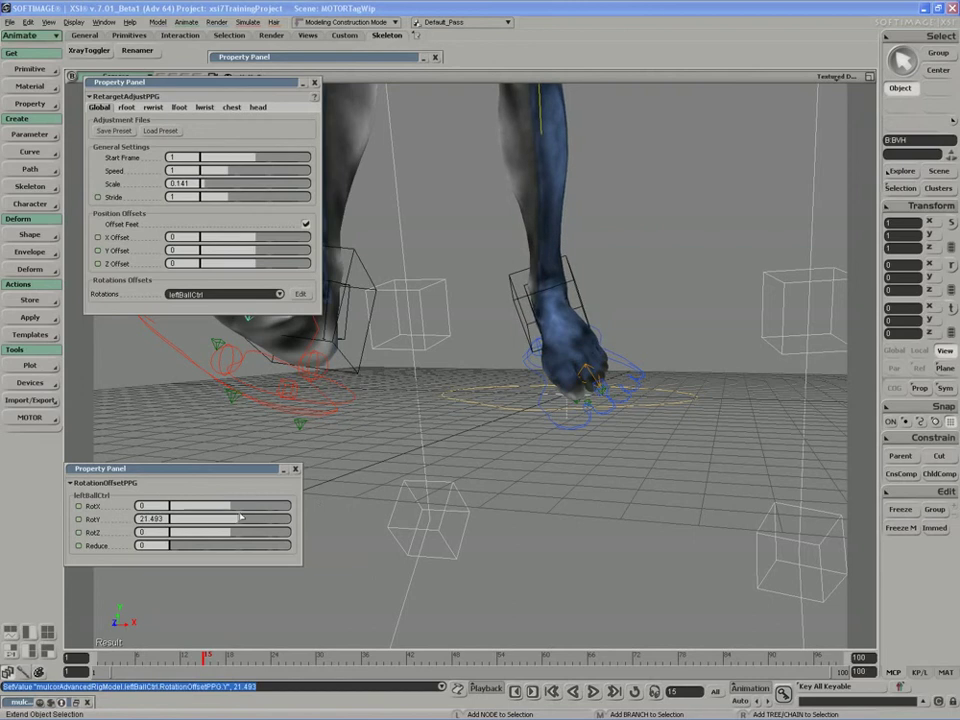
drag(231, 510, 237, 506)
Check how the offset left foot moves with the whole character between frames 15 and 31
key(s)
right_drag(590, 480, 478, 480)
middle_drag(478, 480, 589, 430)
right_drag(589, 430, 512, 452)
drag(205, 657, 264, 653)
key(s)
drag(343, 590, 378, 580)
right_drag(378, 580, 456, 572)
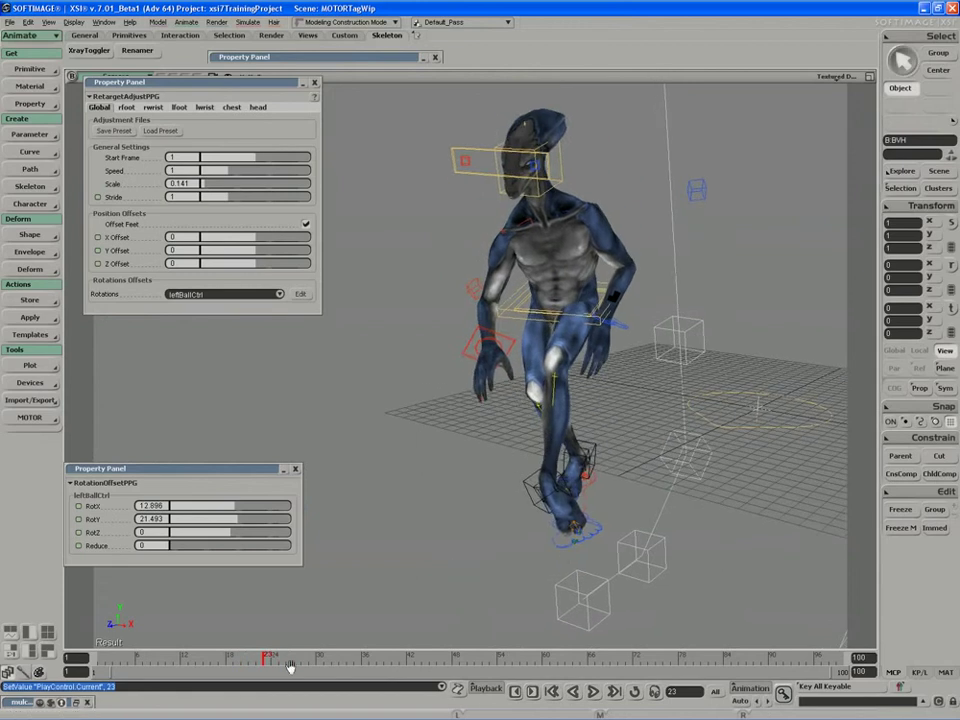
drag(262, 668, 326, 668)
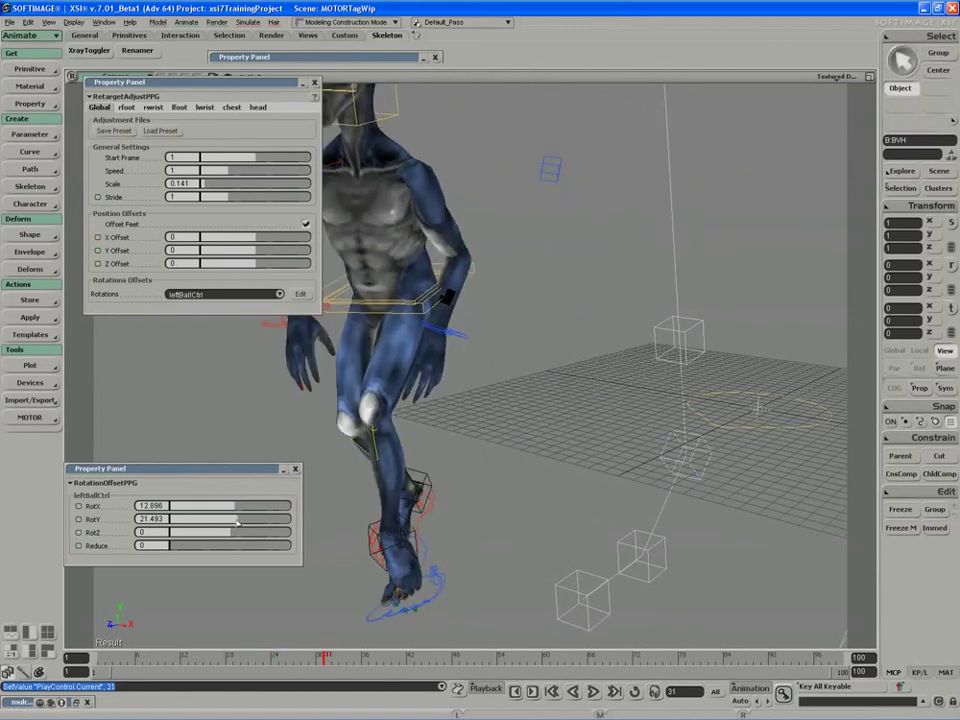
Try a RotY offset of -22.388 on leftBallCtrl at frame 31 and undo the offset changes
drag(238, 523, 233, 520)
key(ctrl+z)
key(ctrl+z)
key(ctrl+z)
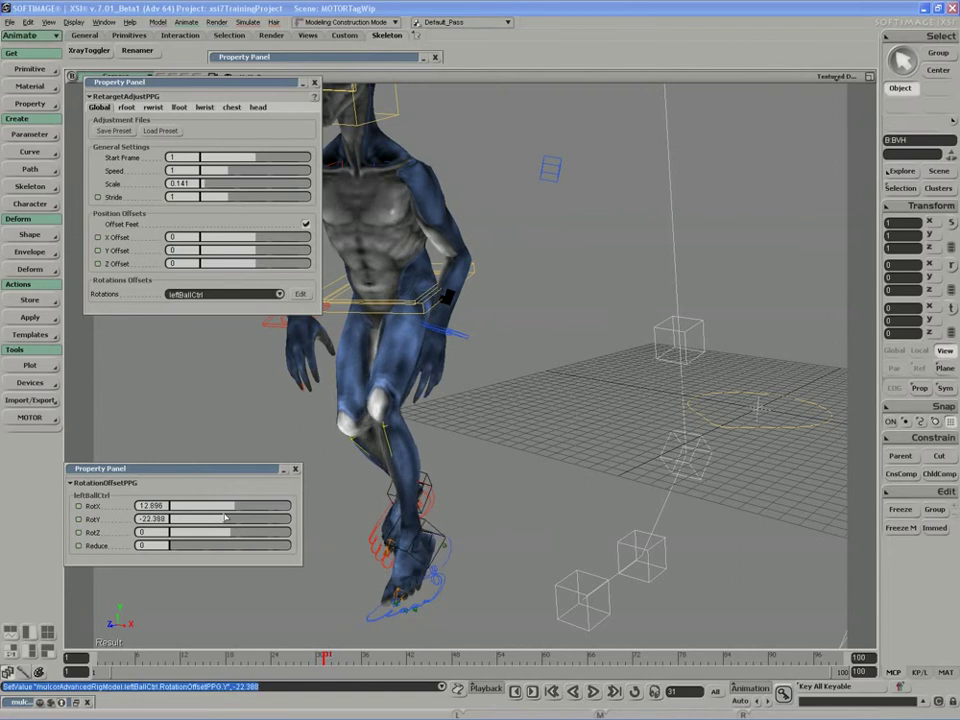
At frame 1, set the leftBallCtrl offsets to RotX 12.806, RotY 2.508 and RotZ -32.955, and key all three
drag(283, 660, 92, 645)
key(s)
drag(626, 420, 493, 424)
middle_drag(493, 424, 522, 385)
shift+drag(240, 519, 111, 509)
key(s)
mouse_move(561, 350)
right_down()
mouse_move(568, 361)
mouse_move(564, 354)
right_up()
shift+drag(239, 507, 0, 538)
key(s)
middle_drag(424, 484, 600, 433)
right_drag(600, 433, 551, 415)
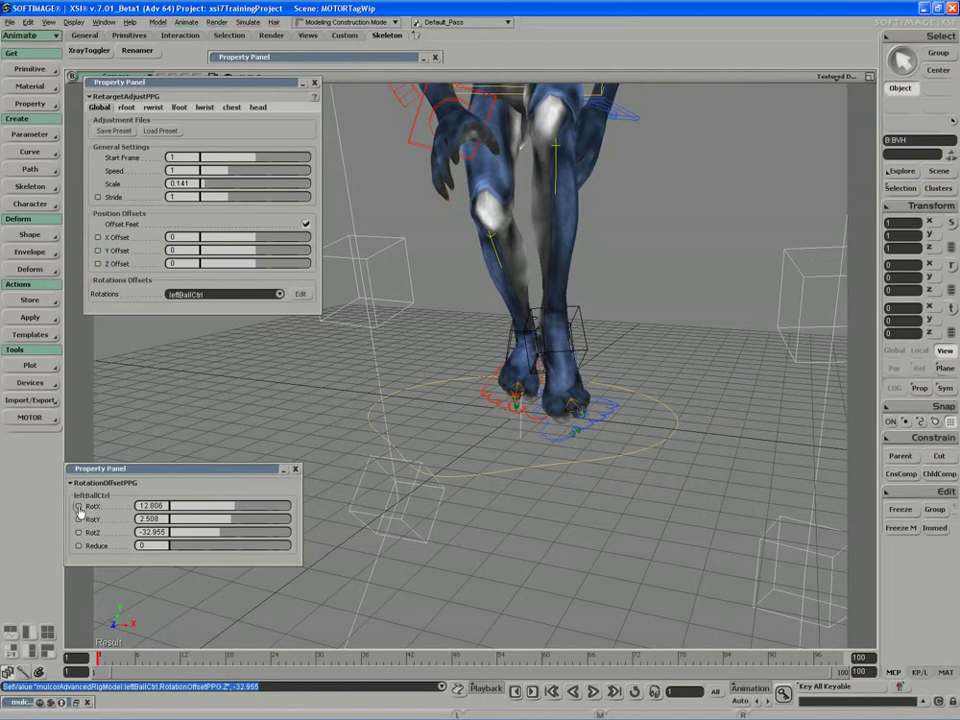
click(78, 506)
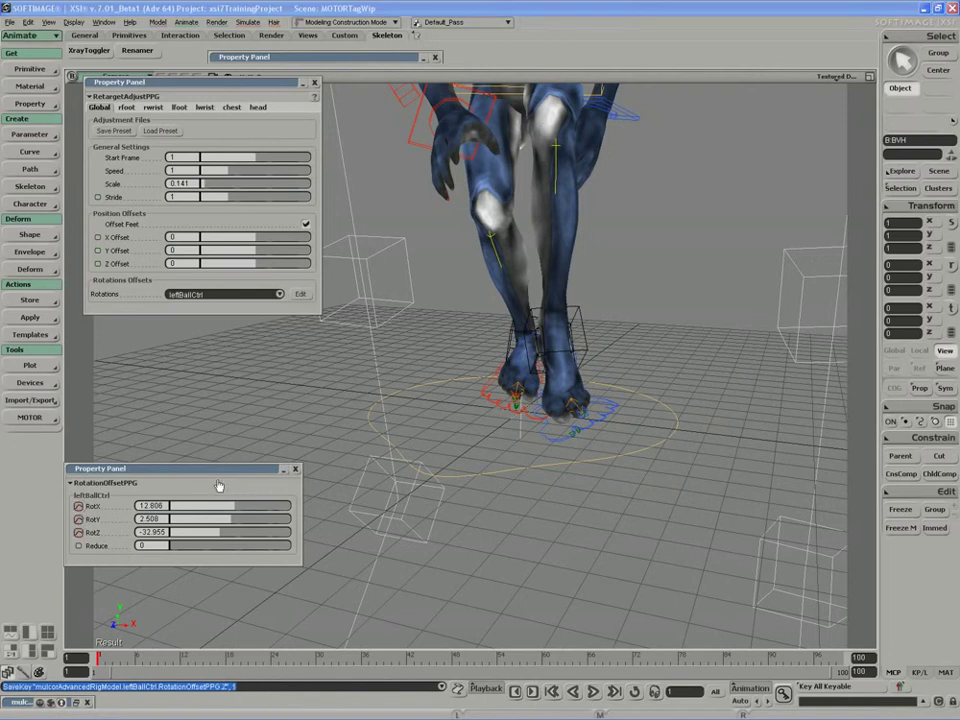
At frame 8, set the leftBallCtrl offsets to RotX 5.552, RotY -11.731 and RotZ -8.686, and key all three
drag(241, 481, 251, 394)
drag(99, 657, 151, 651)
shift+drag(243, 440, 373, 454)
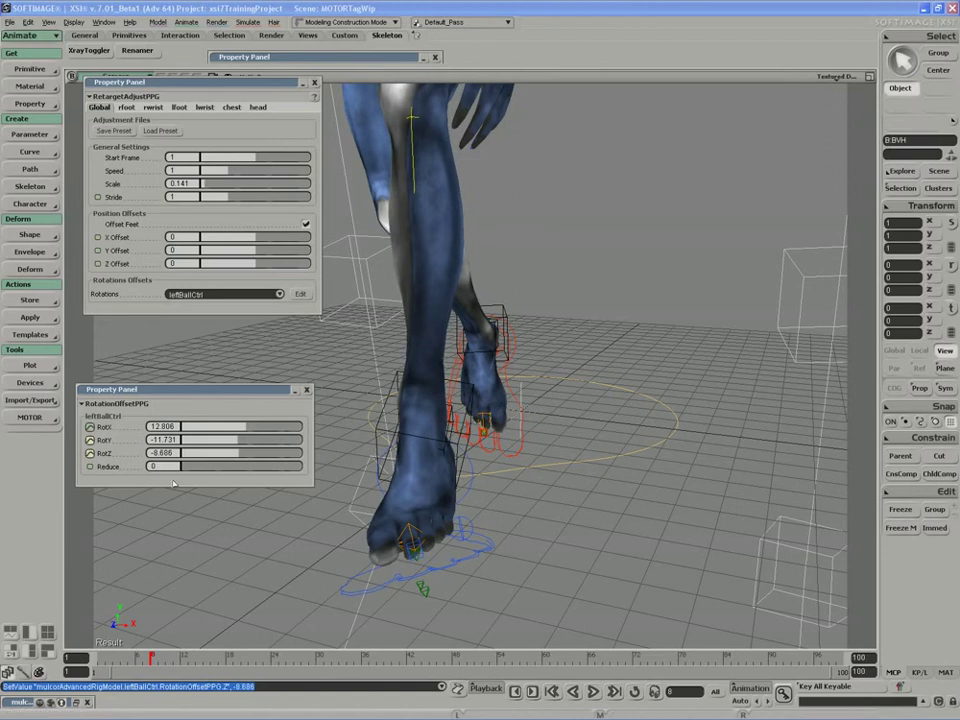
shift+drag(236, 431, 285, 432)
click(90, 427)
click(90, 440)
click(90, 453)
At frame 14, set the leftBallCtrl offsets to RotX 7.343, RotY 21.672 and RotZ -15.044, and key all three
drag(151, 657, 197, 654)
key(s)
right_drag(205, 600, 272, 574)
middle_drag(272, 574, 317, 546)
drag(570, 599, 540, 570)
right_drag(540, 570, 542, 467)
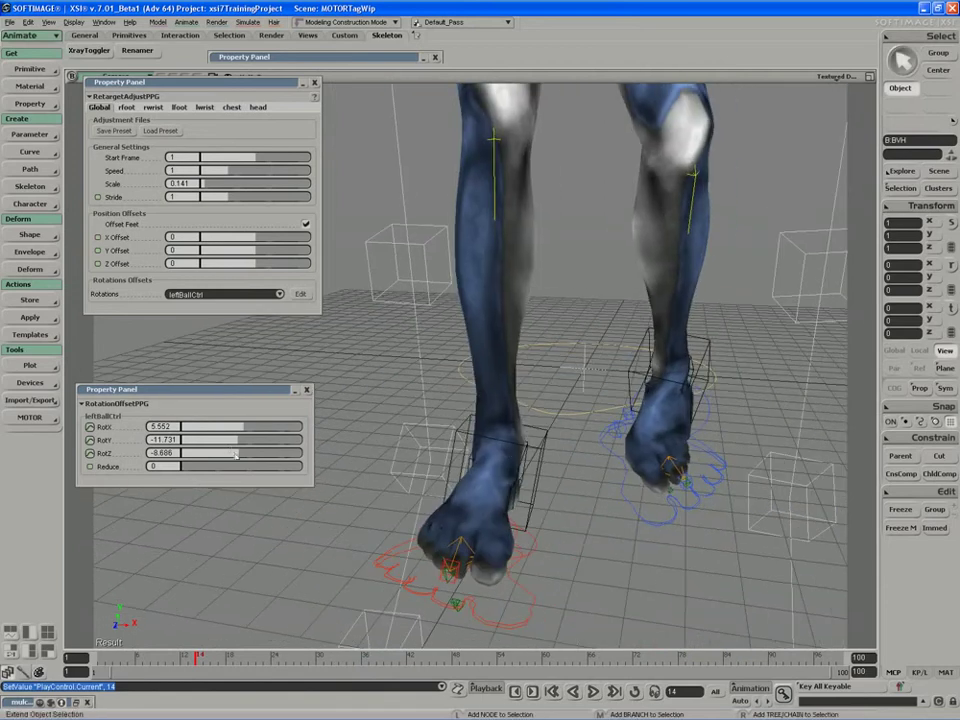
drag(237, 441, 426, 452)
drag(243, 454, 287, 440)
click(90, 440)
click(91, 452)
scroll(407, 521, down, 5)
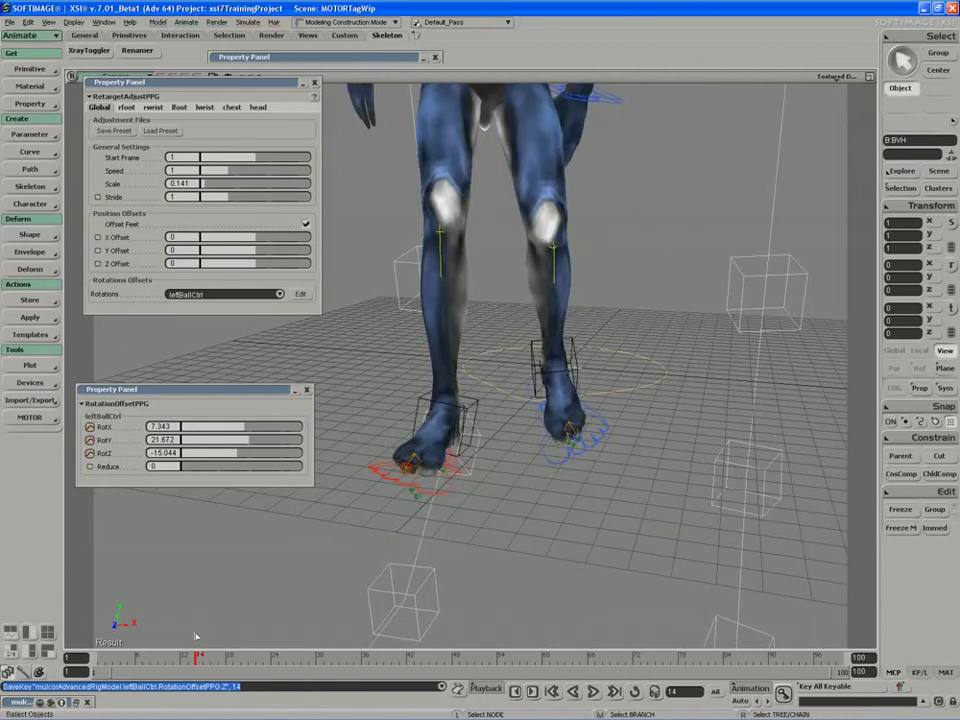
At frame 27, set the leftBallCtrl offsets to RotX 3.044, RotY -14.776 and RotZ -1.611, and key all three
drag(190, 658, 250, 654)
scroll(360, 583, down, 5)
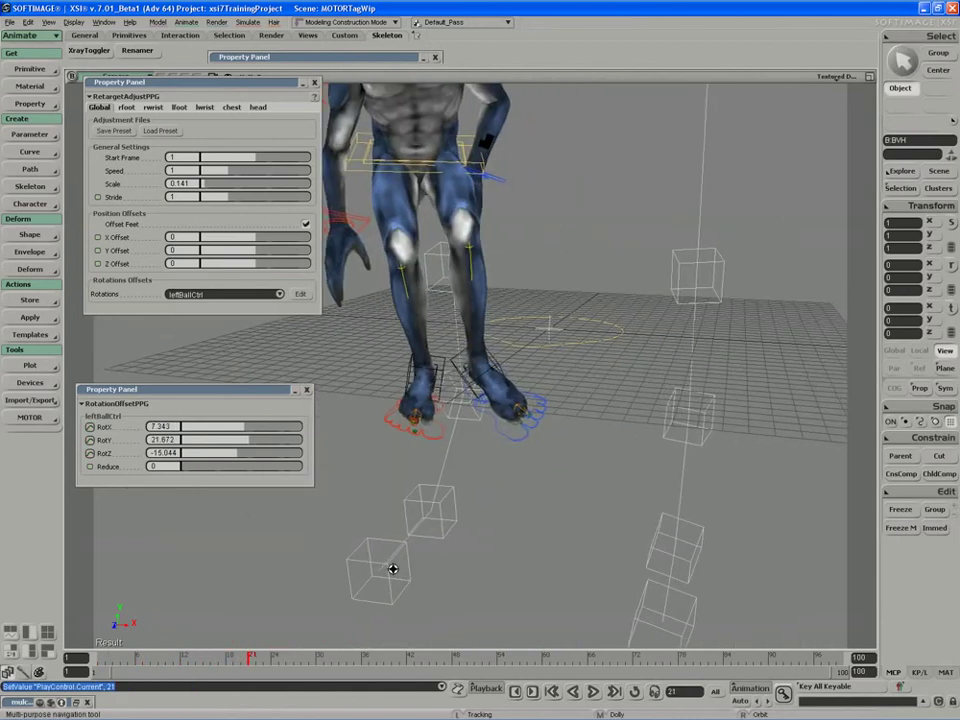
key(period)
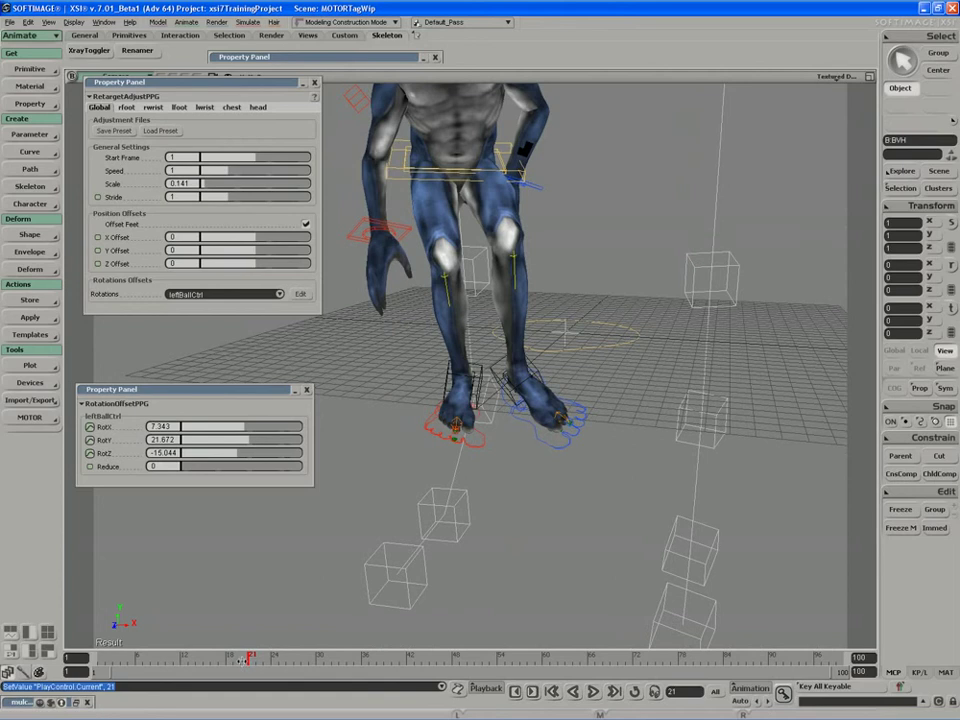
key(period)
key(period)
key(period)
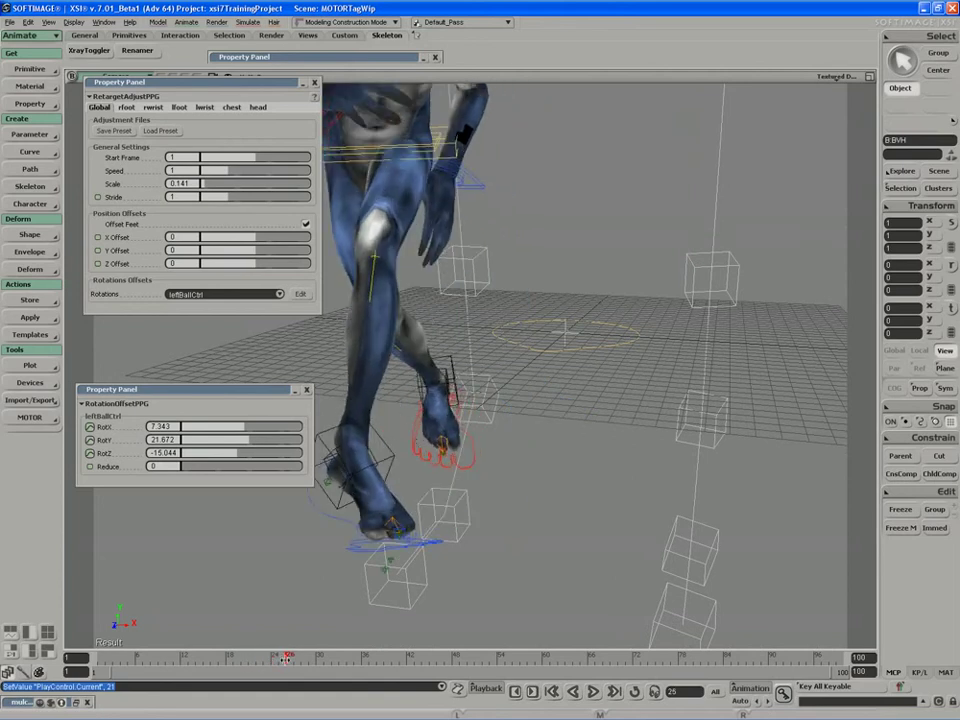
key(period)
key(period)
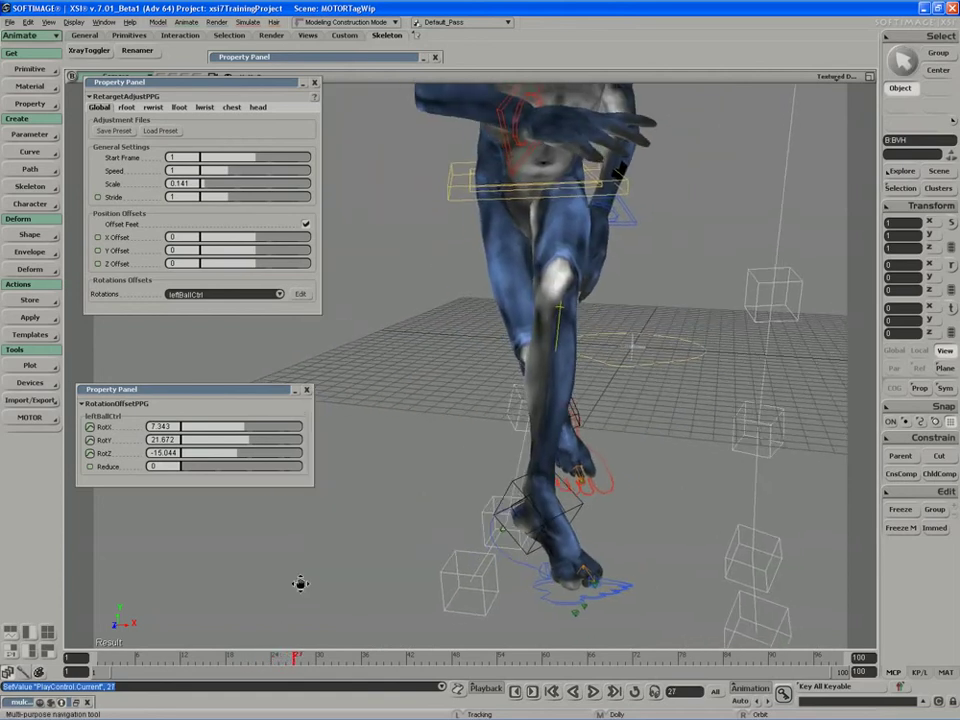
shift+drag(247, 440, 31, 441)
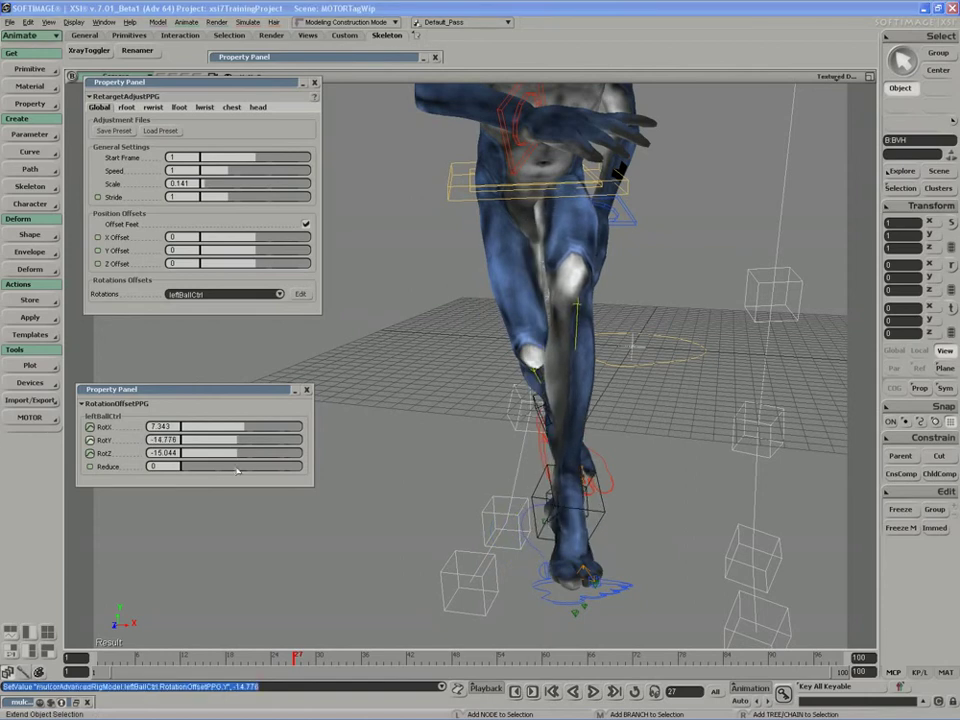
shift+drag(238, 455, 340, 458)
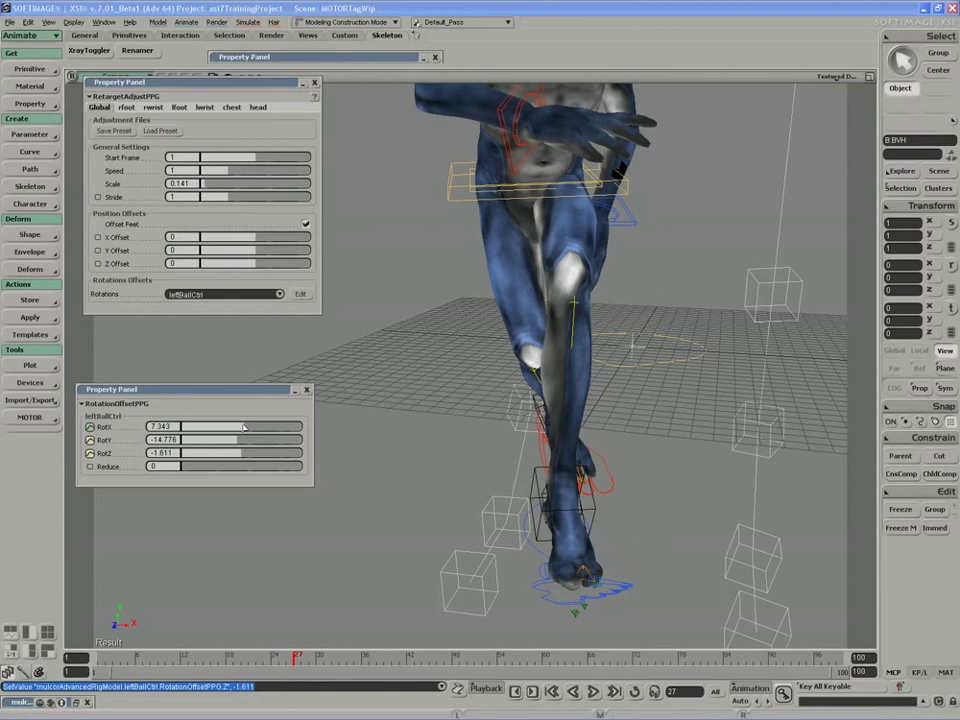
shift+drag(247, 428, 219, 427)
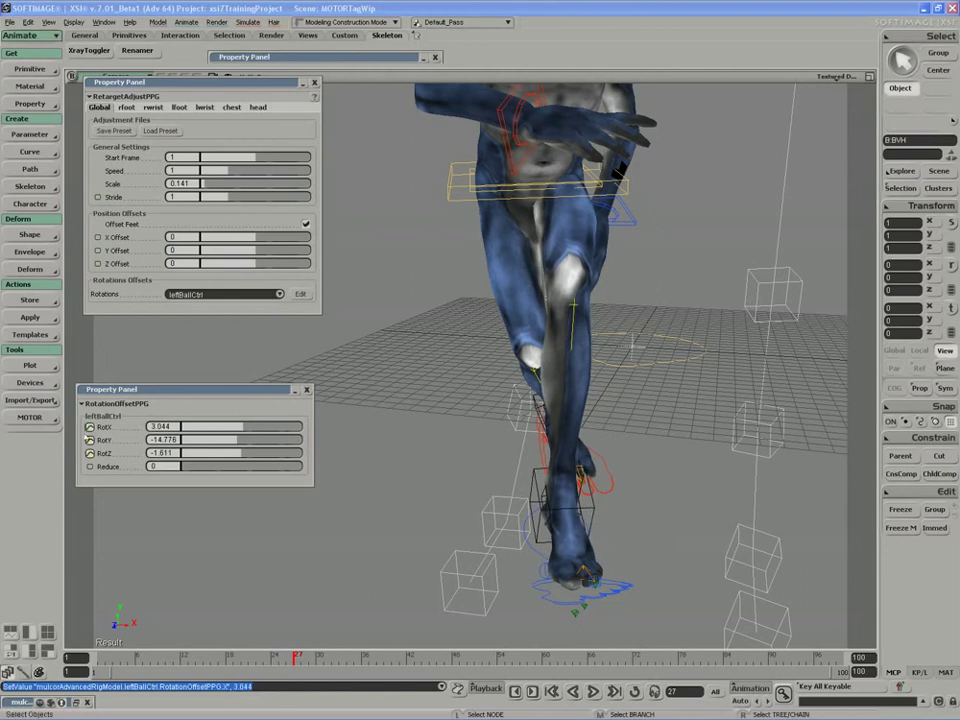
click(90, 427)
click(90, 440)
click(90, 454)
A few frames before frame 27, adjust the leftBallCtrl rotation offsets to straighten the left foot and key RotX, RotY and RotZ
scroll(356, 634, down, 3)
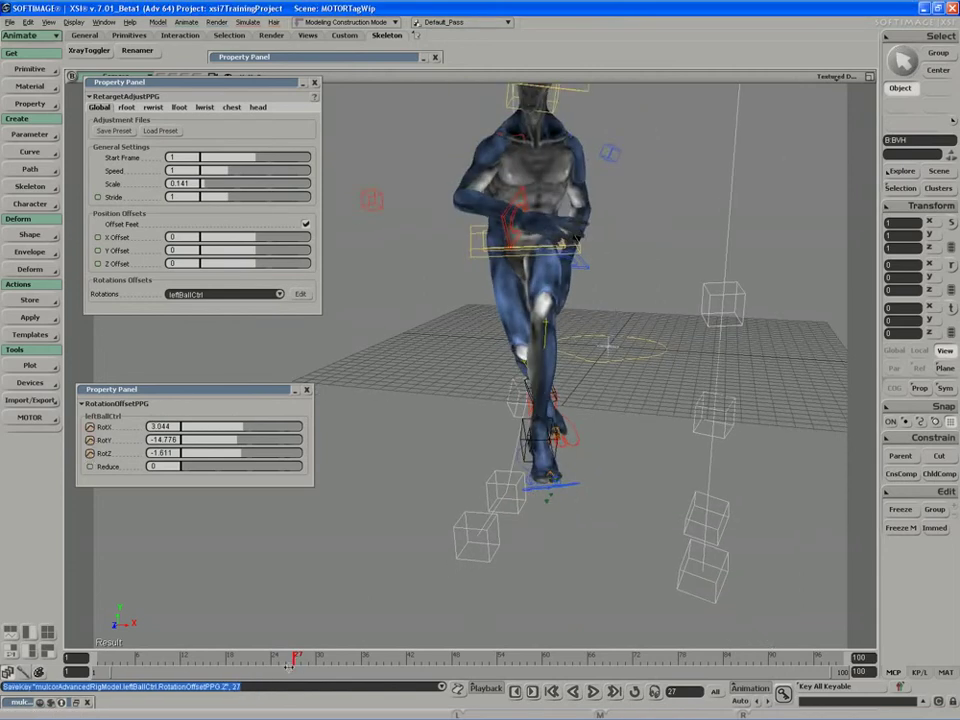
drag(289, 660, 264, 660)
key(s)
drag(488, 550, 443, 559)
middle_drag(443, 559, 390, 562)
mouse_move(243, 440)
mouse_down()
mouse_move(235, 443)
mouse_move(248, 442)
mouse_move(242, 455)
mouse_move(250, 455)
mouse_move(234, 456)
mouse_move(252, 428)
mouse_move(244, 428)
mouse_up()
click(90, 427)
click(90, 440)
click(90, 453)
At frame 39, set the leftBallCtrl offsets to RotY 18.806 and RotZ -40.299, and key all three rotation axes
drag(255, 660, 386, 548)
key(s)
drag(302, 657, 385, 657)
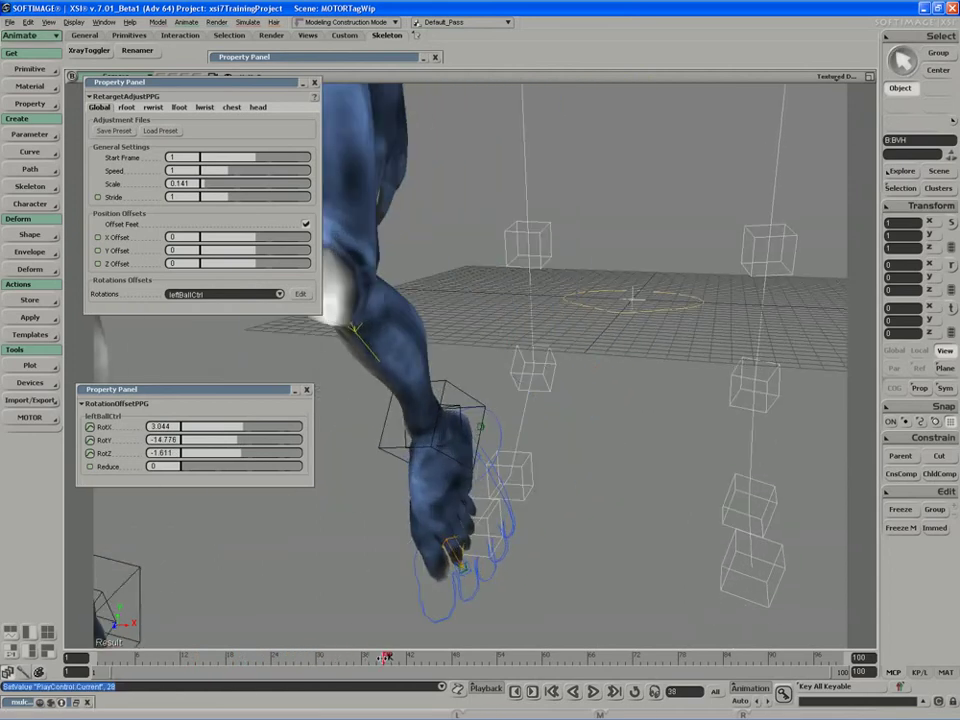
key(s)
right_drag(340, 570, 380, 551)
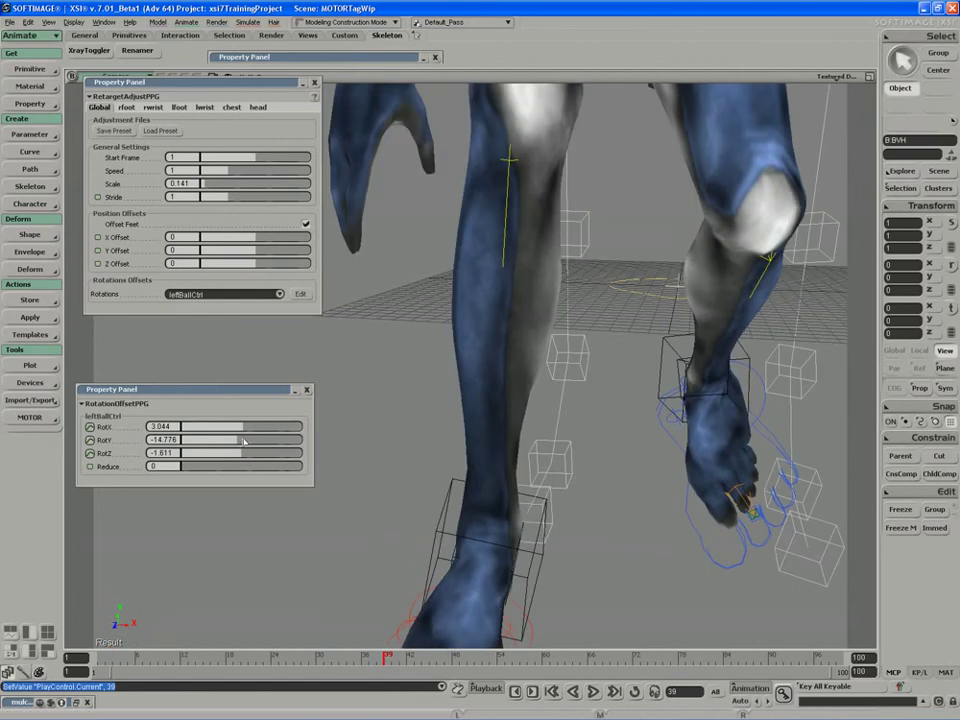
drag(236, 441, 231, 454)
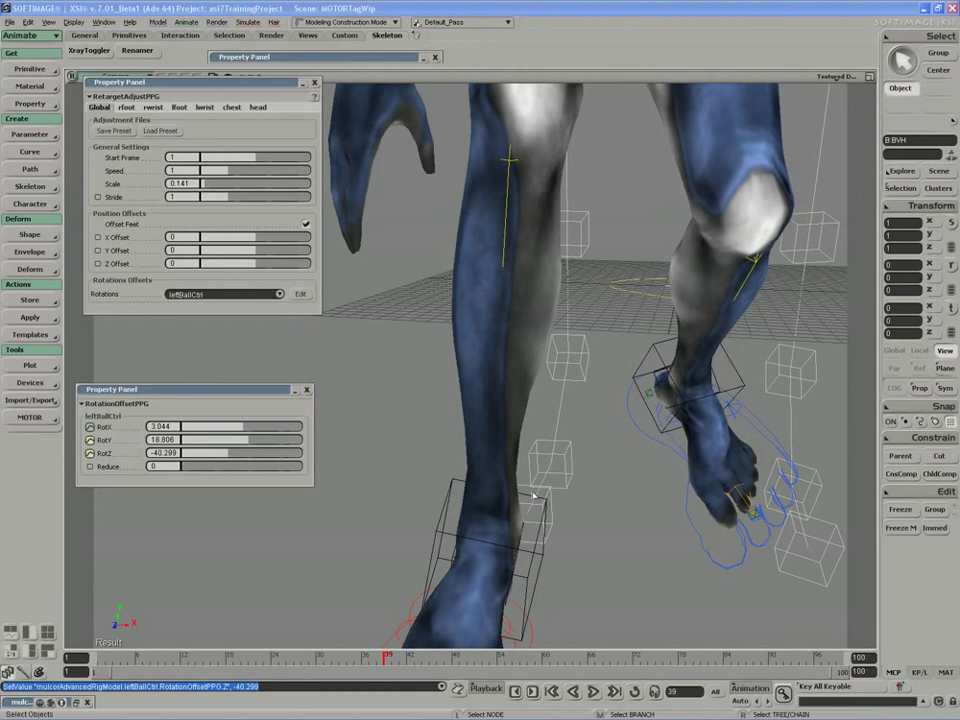
key(s)
middle_drag(600, 502, 551, 504)
right_drag(551, 504, 540, 501)
click(90, 427)
click(90, 440)
click(90, 453)
At frame 47, set the leftBallCtrl offsets to RotY -13.433 and RotZ -6.269, and key all three rotation axes
drag(391, 662, 446, 659)
key(s)
middle_drag(456, 591, 420, 551)
drag(420, 551, 454, 523)
middle_drag(454, 523, 430, 534)
right_drag(430, 534, 404, 532)
mouse_move(246, 441)
mouse_down()
mouse_move(255, 441)
mouse_move(234, 442)
mouse_move(233, 458)
mouse_move(242, 454)
mouse_up()
key(s)
right_drag(351, 478, 373, 472)
drag(373, 472, 375, 470)
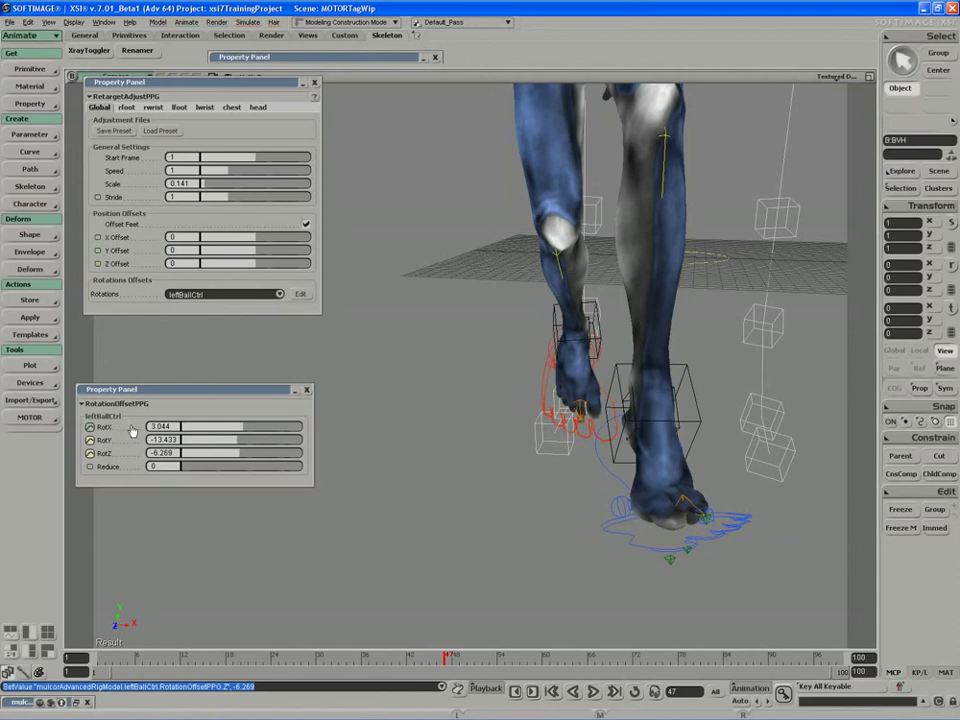
click(91, 453)
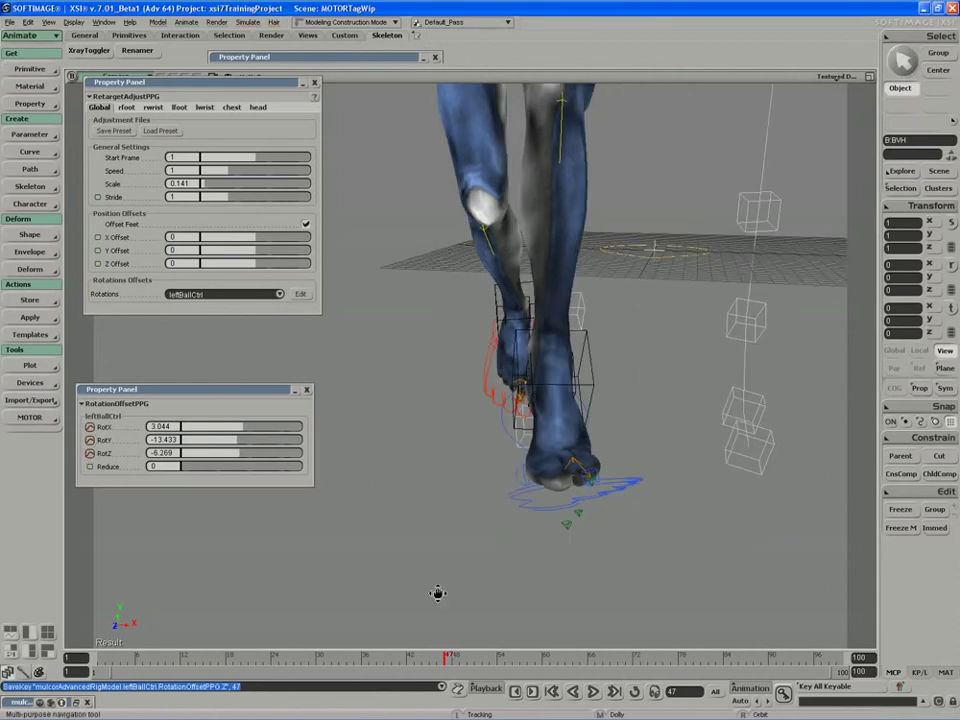
At frame 59, set the leftBallCtrl offsets to RotX 13.433, RotY 24.179 and RotZ -24.179, and key all three
click(484, 658)
drag(482, 660, 536, 660)
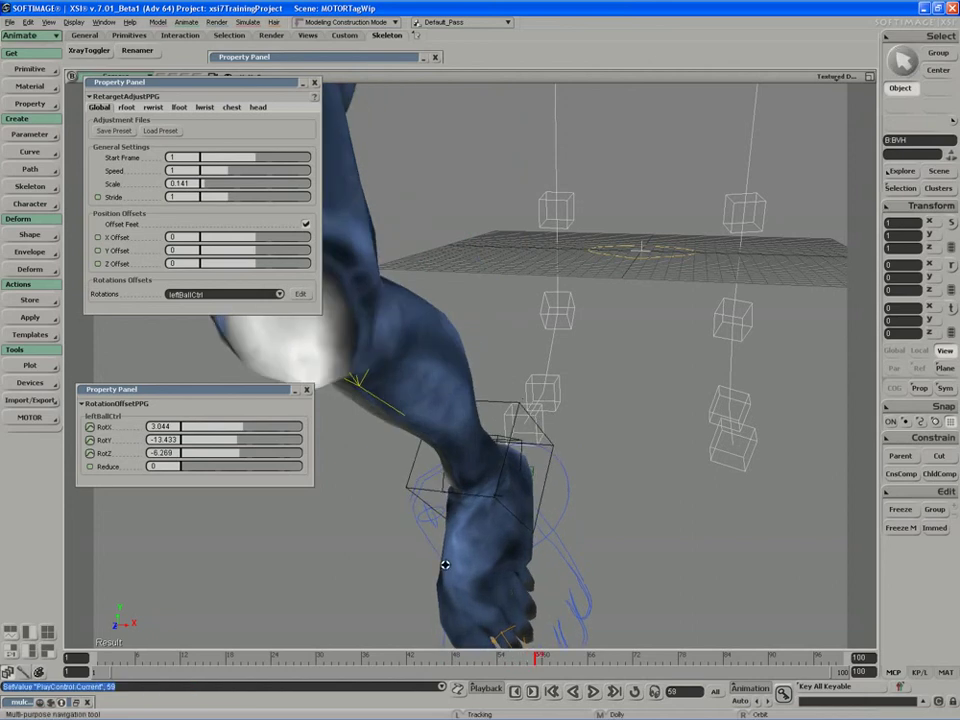
key(s)
drag(410, 620, 450, 550)
mouse_move(450, 550)
right_down()
mouse_move(459, 549)
mouse_move(450, 555)
right_up()
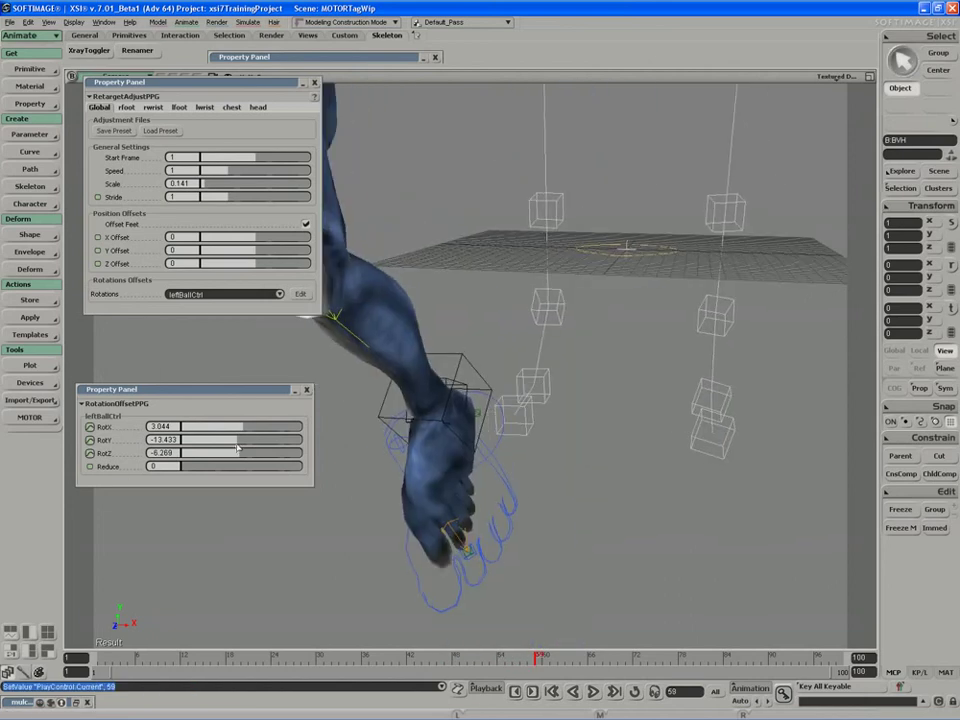
mouse_move(244, 443)
mouse_down()
mouse_move(244, 453)
mouse_move(229, 453)
mouse_move(247, 428)
mouse_up()
key(s)
middle_drag(467, 521, 467, 510)
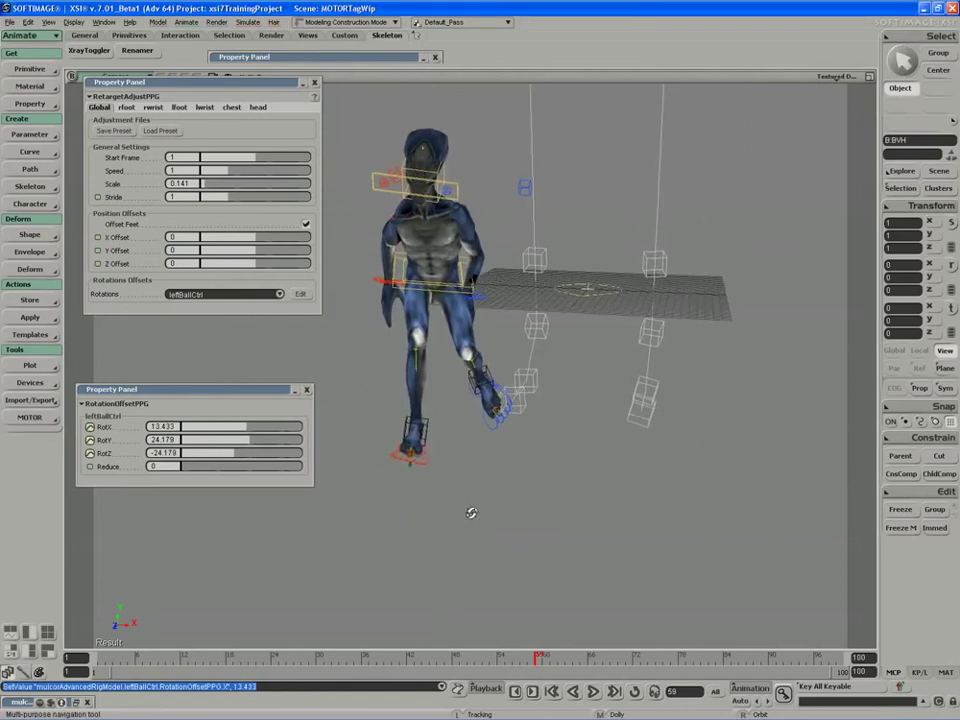
right_drag(467, 510, 473, 513)
middle_drag(473, 513, 460, 515)
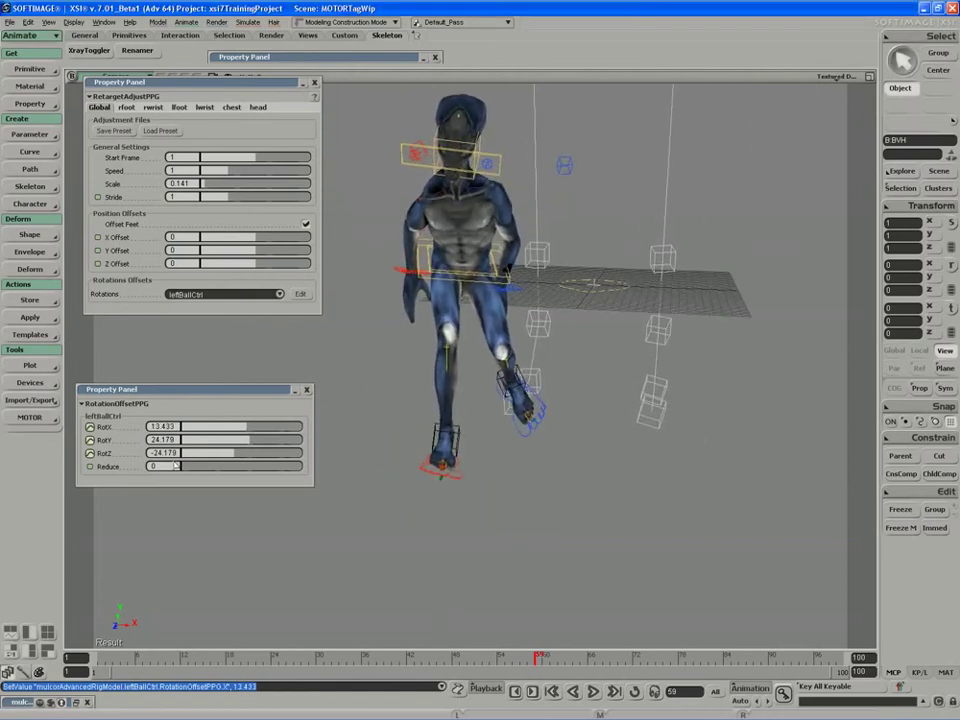
click(90, 427)
click(90, 440)
click(90, 453)
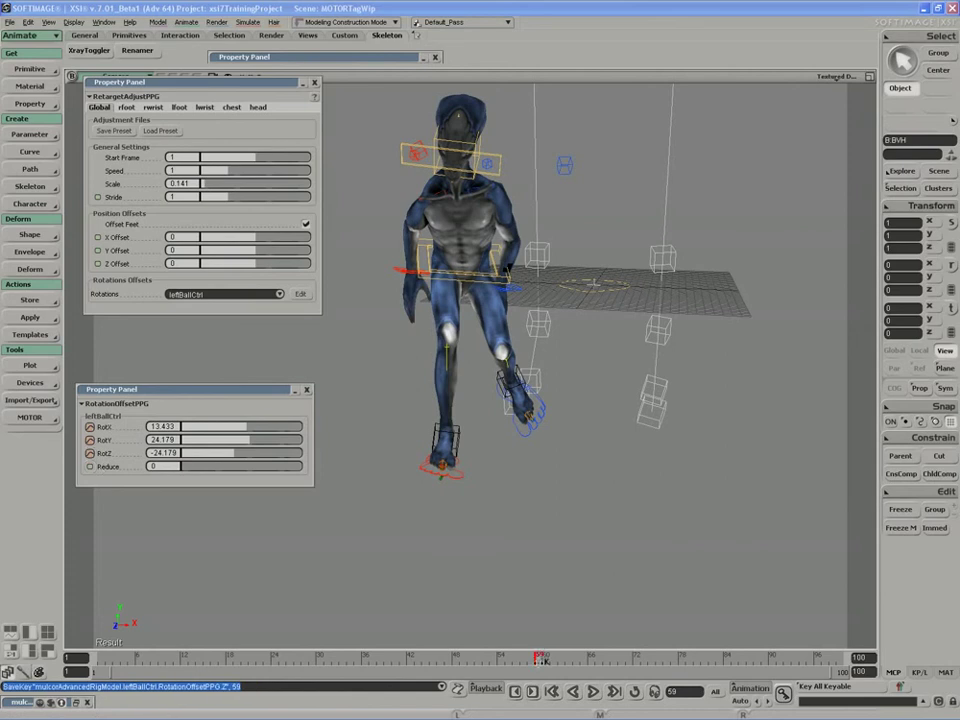
Examine the corrected left foot's motion by scrubbing back from frame 59 to frame 32
drag(540, 659, 556, 525)
middle_drag(556, 525, 484, 542)
drag(484, 542, 501, 529)
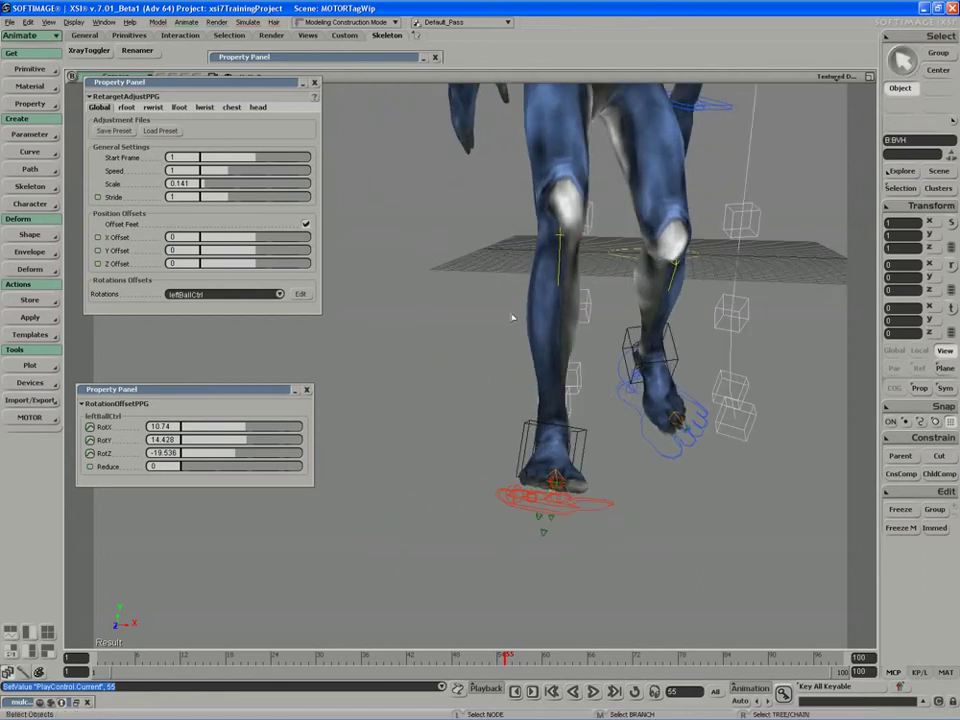
drag(546, 648, 346, 640)
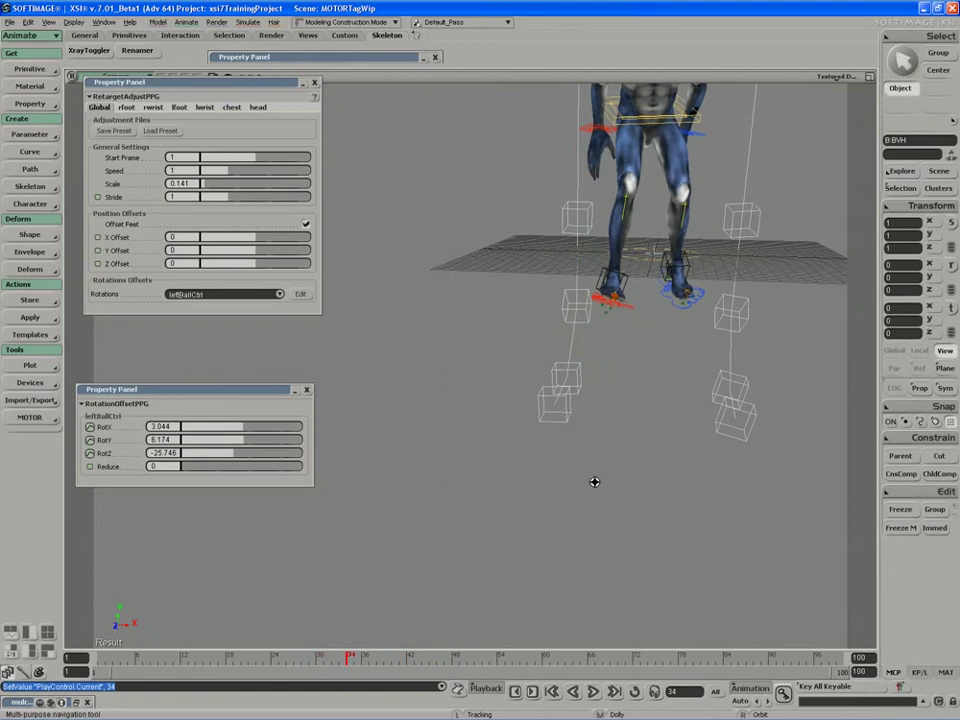
key(s)
middle_drag(572, 492, 545, 507)
drag(544, 507, 514, 519)
middle_drag(514, 519, 486, 532)
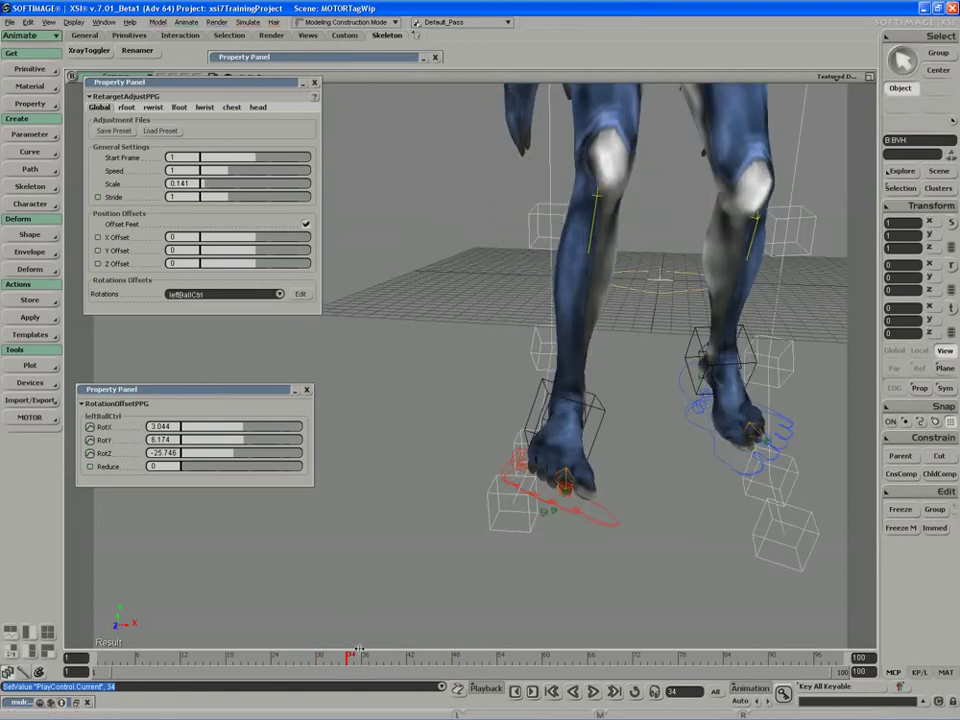
drag(354, 658, 332, 640)
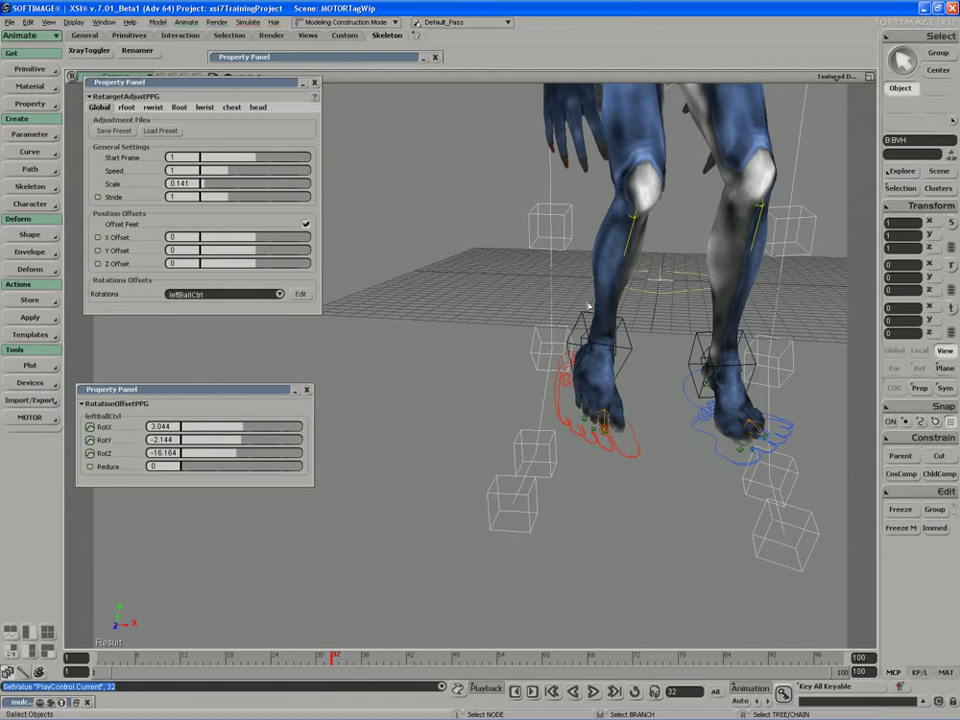
Close the leftBallCtrl offsets and open the rotation offsets of rightBallCtrl for editing
click(308, 391)
click(204, 295)
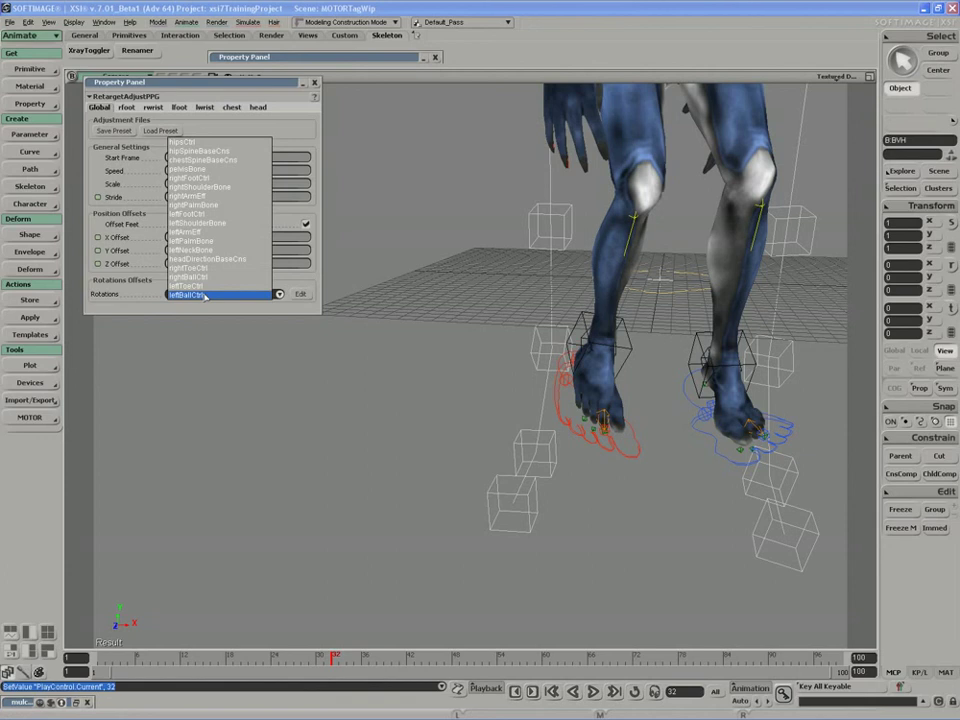
click(205, 277)
click(300, 294)
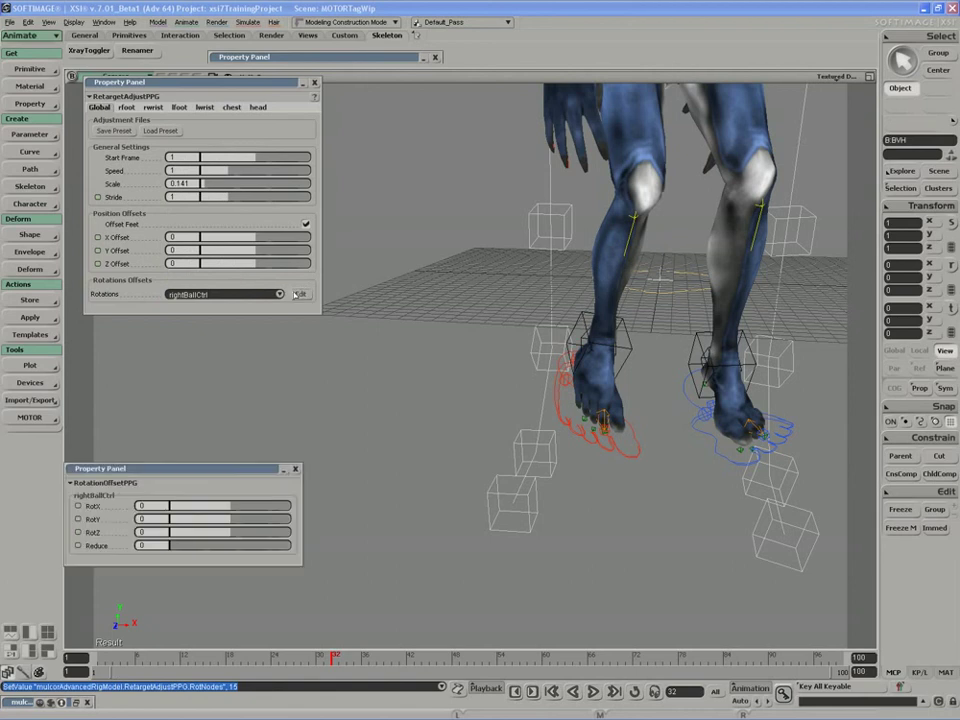
drag(240, 467, 293, 353)
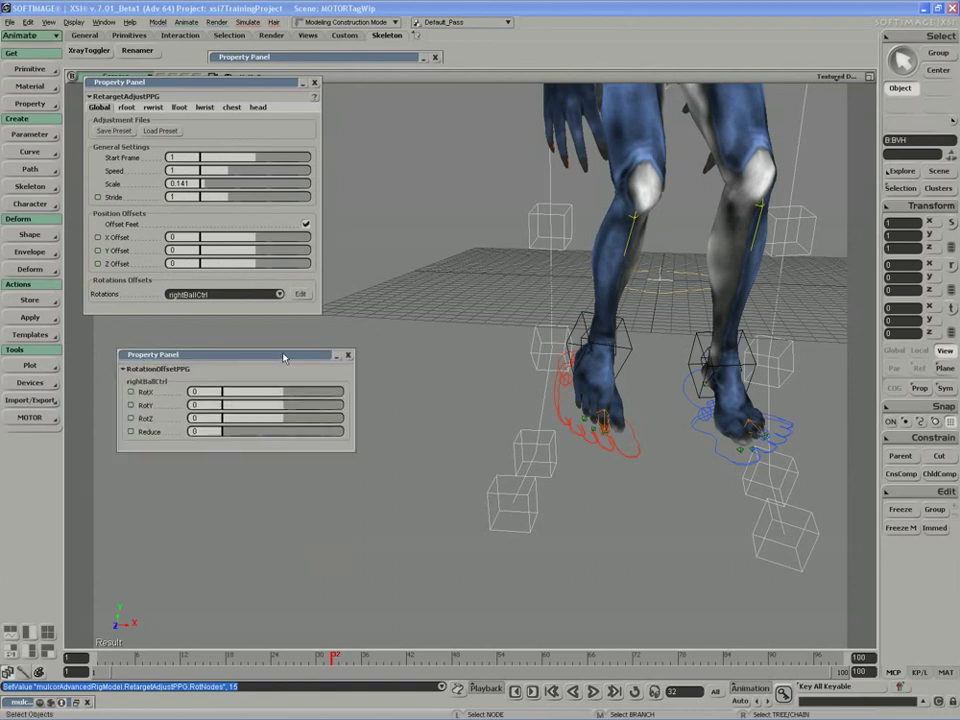
At frame 1, key the rightBallCtrl RotX, RotY and RotZ offsets at 0
click(97, 659)
click(131, 392)
click(131, 405)
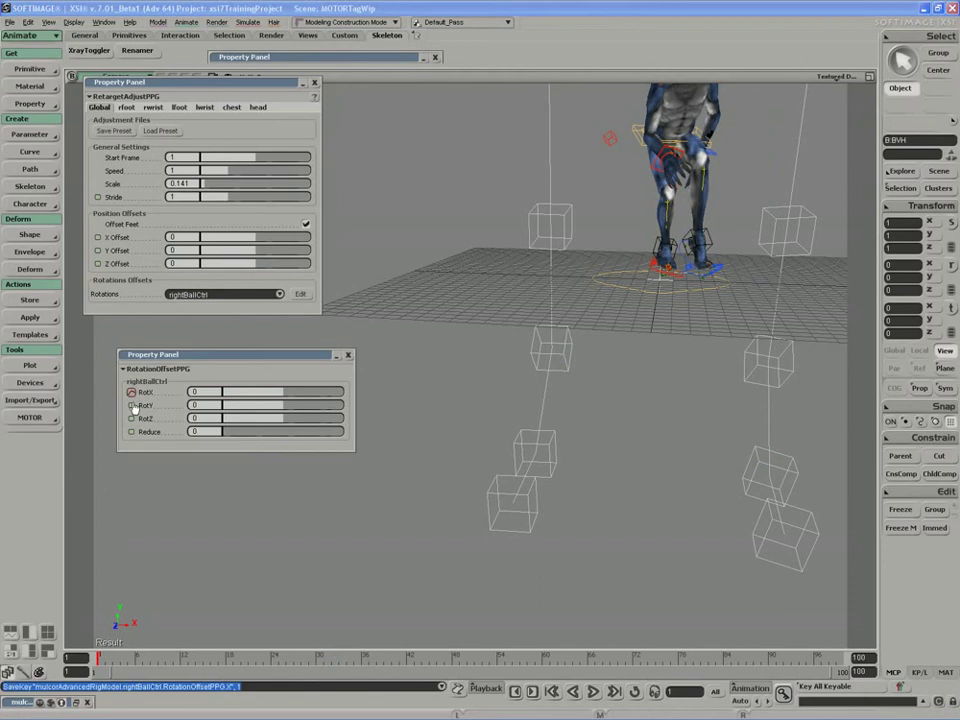
click(131, 418)
At frame 60, key the rightBallCtrl RotX, RotY and RotZ offsets at 0
key(s)
drag(618, 319, 579, 362)
middle_drag(579, 362, 529, 379)
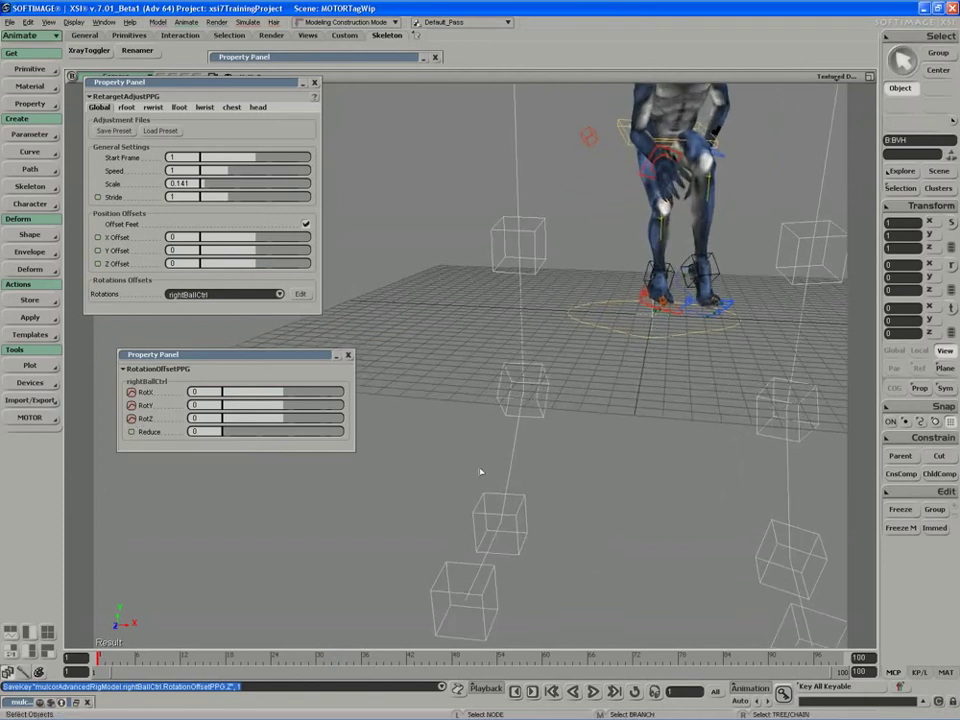
click(521, 658)
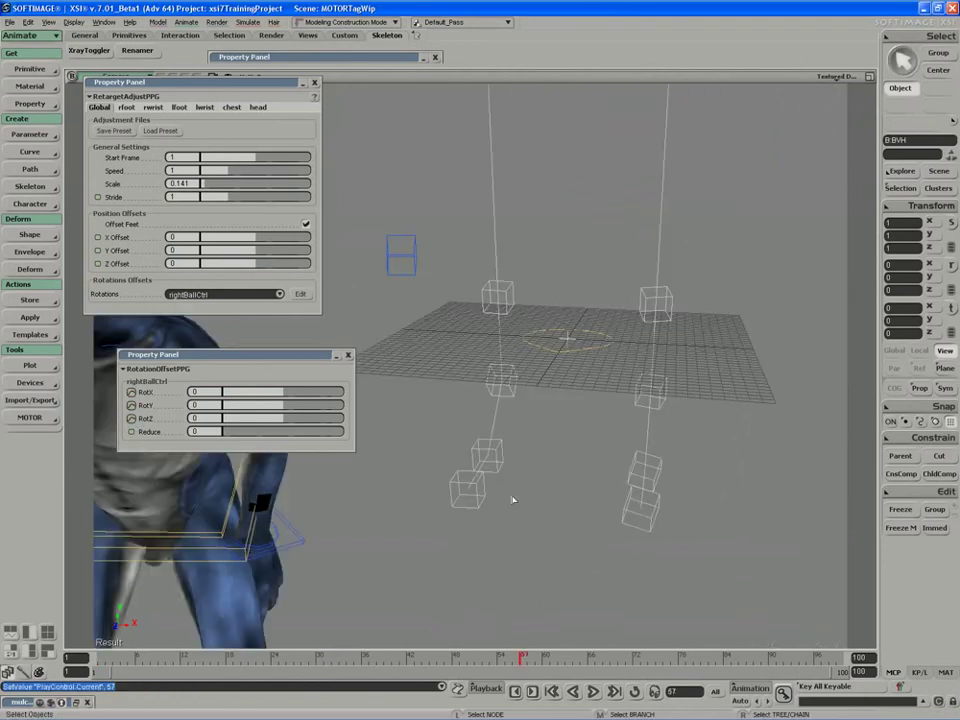
drag(519, 660, 546, 660)
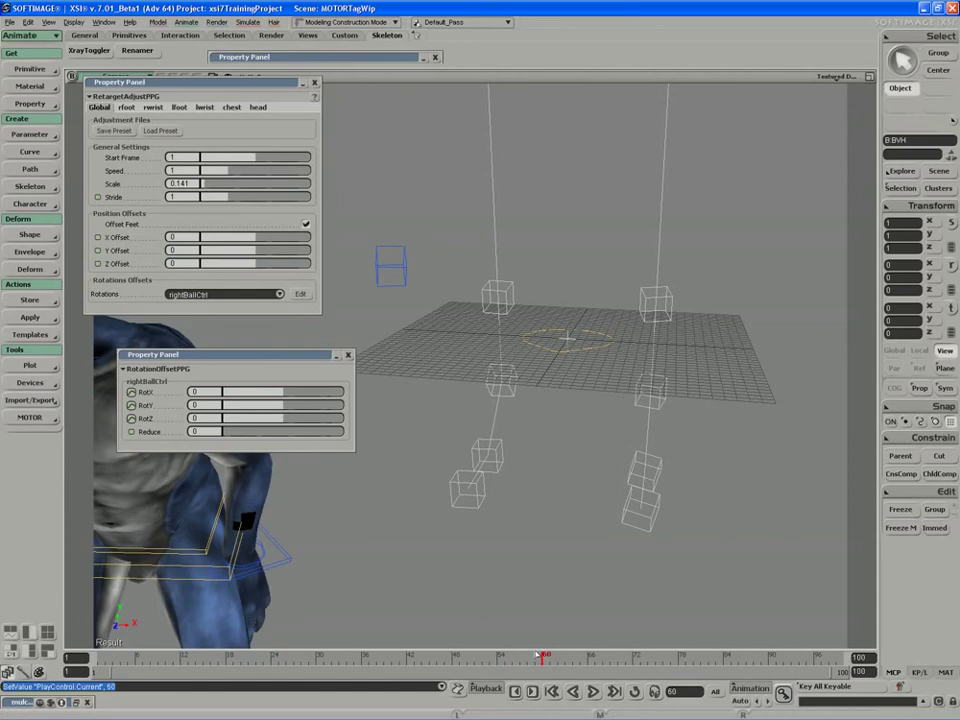
click(131, 418)
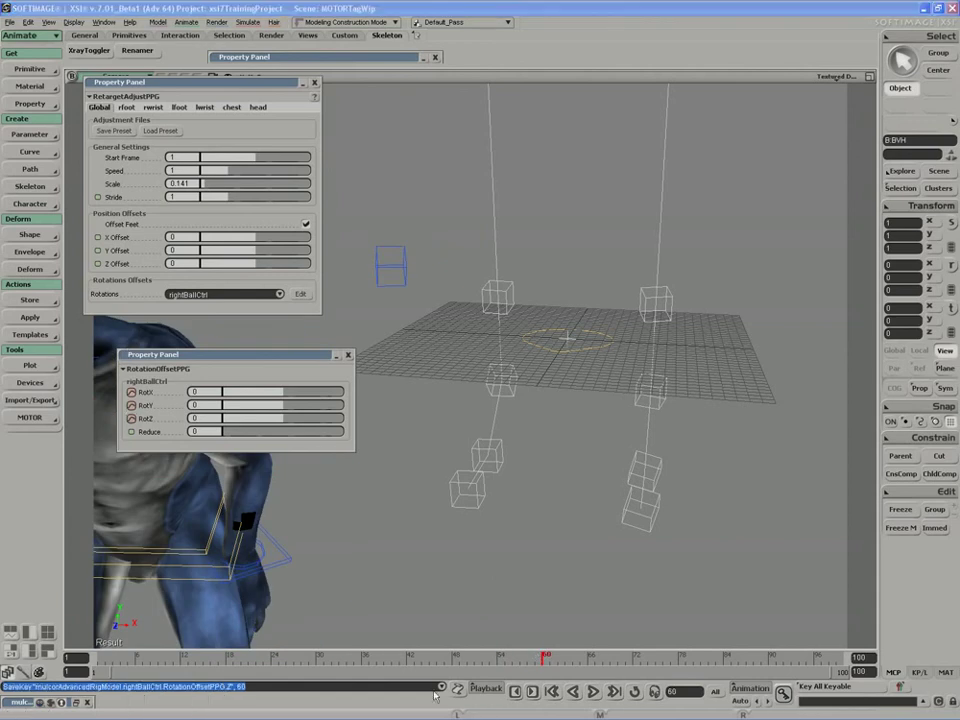
At frame 30, set the rightBallCtrl offsets to RotY 5.731 and RotZ 12, and key all three rotation axes
drag(540, 660, 317, 641)
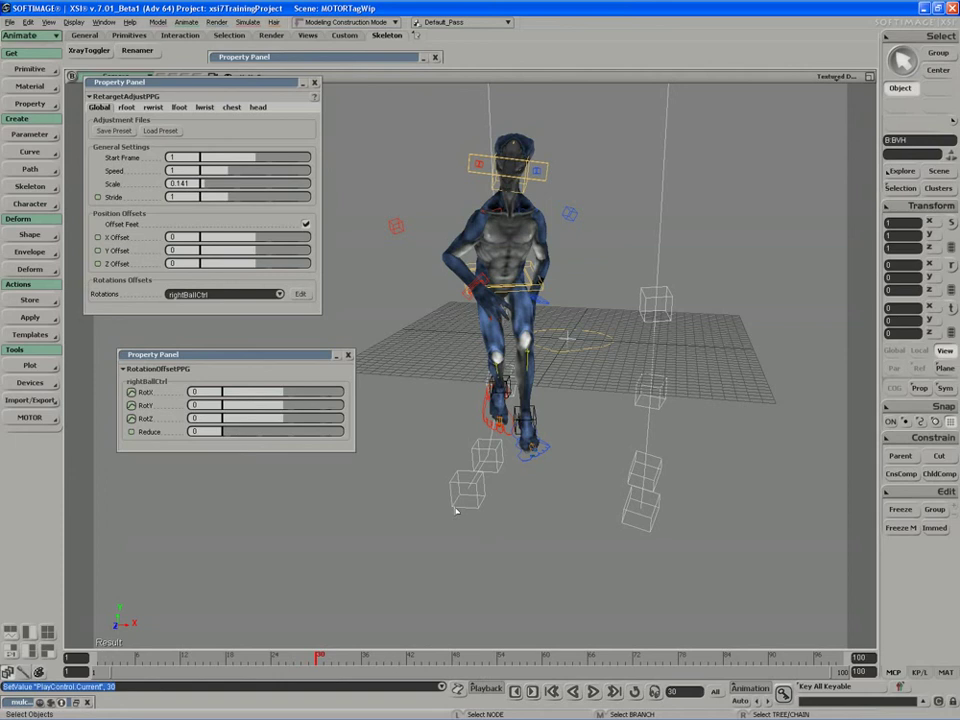
key(s)
middle_drag(587, 476, 472, 484)
drag(281, 405, 369, 394)
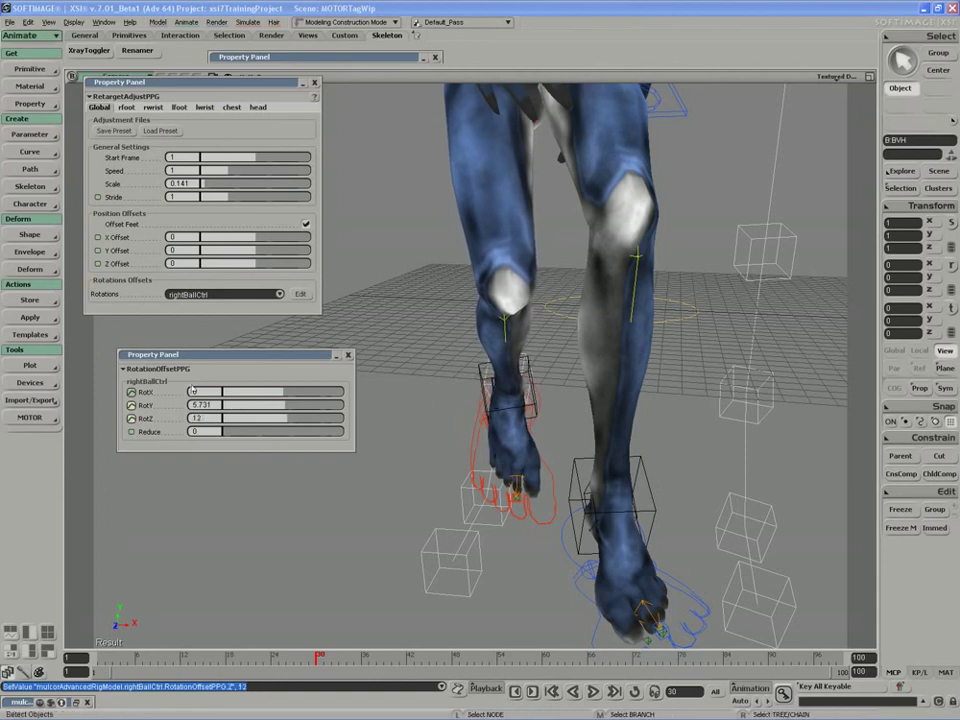
click(131, 392)
click(131, 405)
click(131, 418)
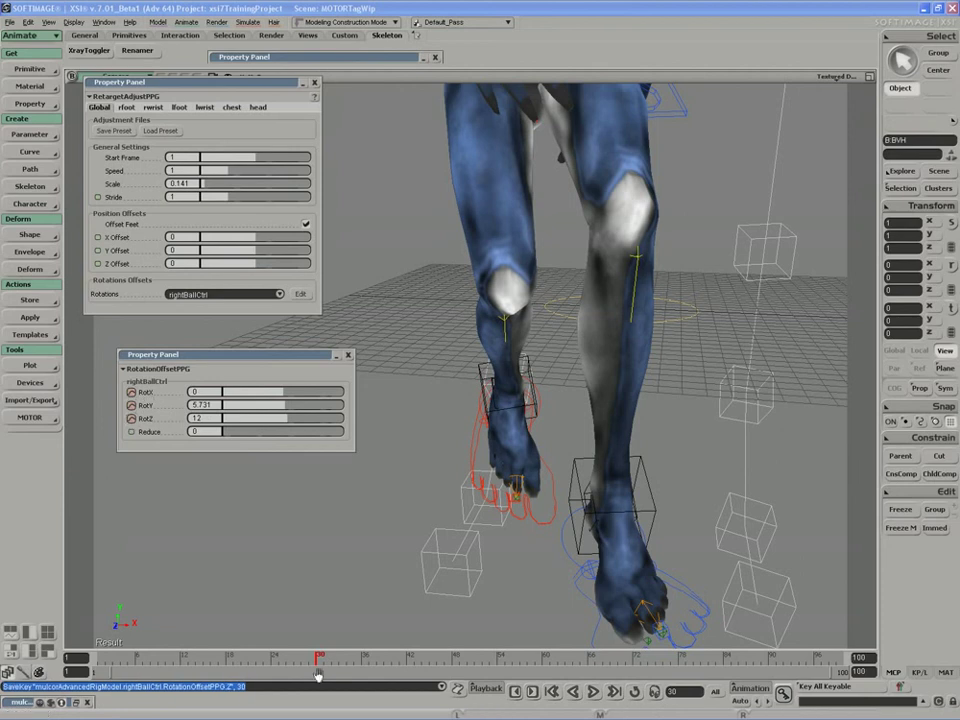
At frame 24, adjust the rightBallCtrl rotation offsets and key RotX, RotY and RotZ
drag(310, 668, 214, 630)
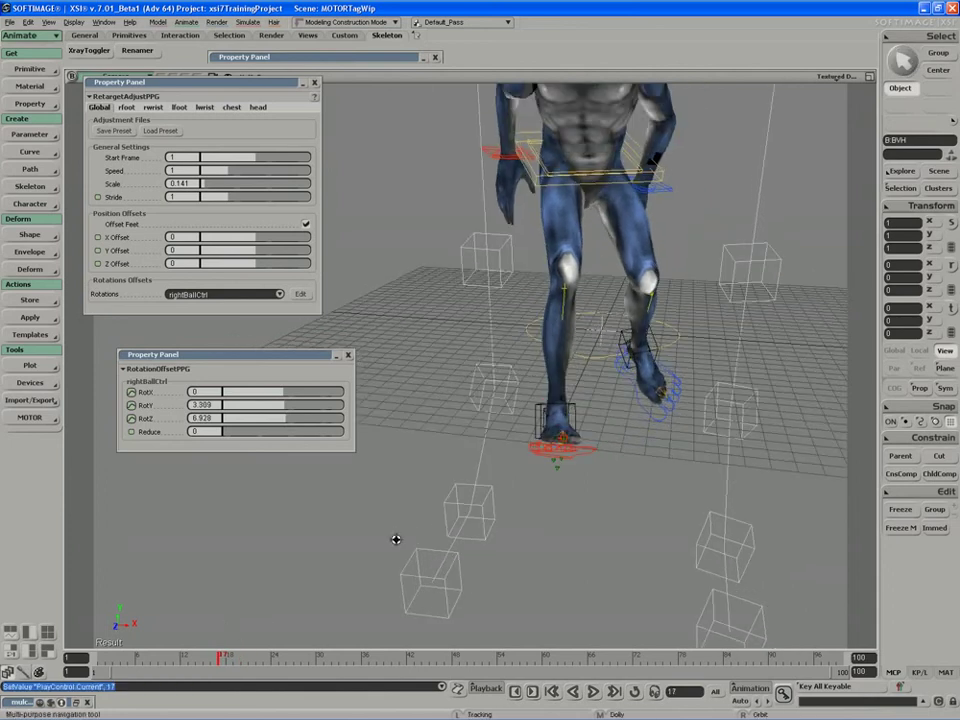
drag(228, 660, 272, 651)
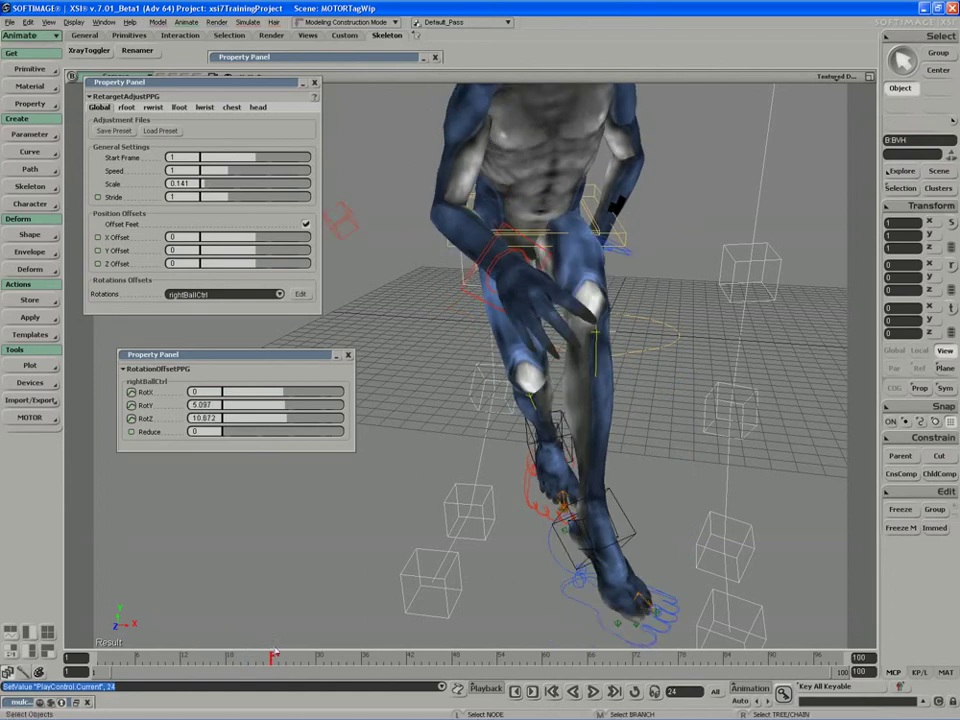
middle_drag(424, 566, 377, 621)
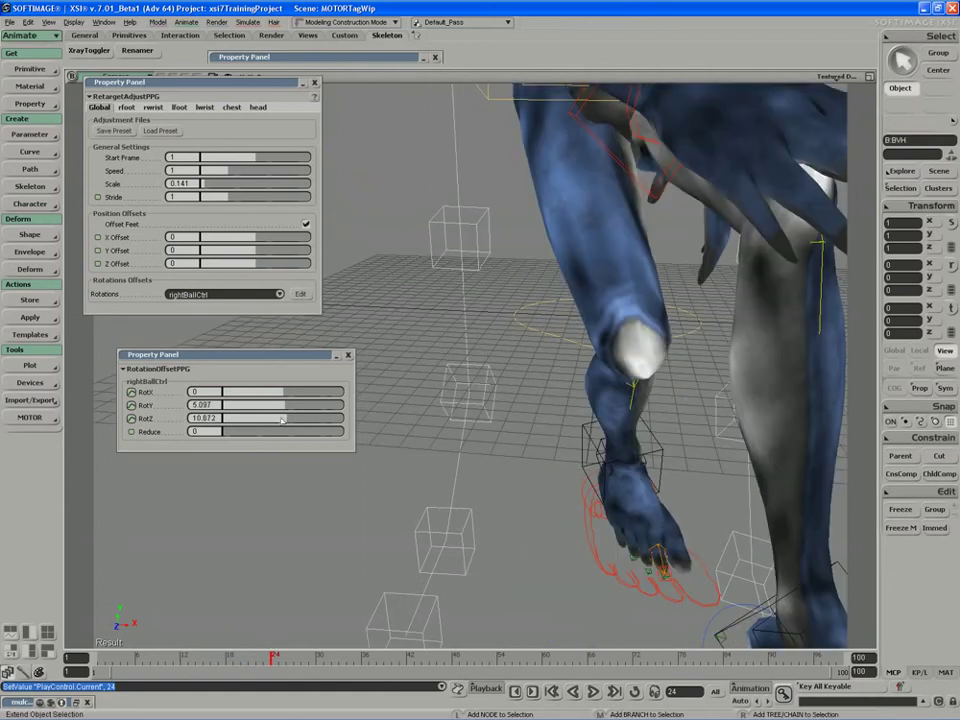
drag(283, 408, 229, 402)
click(131, 392)
click(131, 405)
click(131, 418)
click(132, 392)
Review the corrected right foot motion at frames 30 and 38, return to frame 1, and close the rightBallCtrl rotation offsets
drag(272, 656, 320, 656)
key(s)
middle_drag(440, 598, 394, 596)
drag(394, 596, 399, 570)
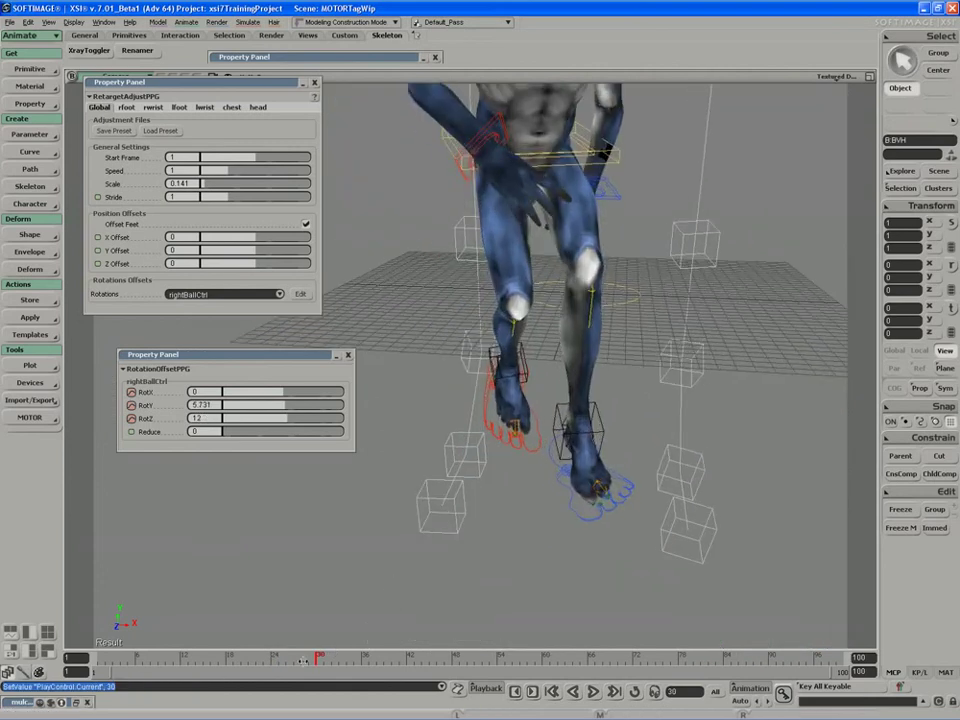
drag(320, 660, 378, 660)
key(s)
drag(408, 568, 430, 532)
scroll(430, 532, down, 5)
right_drag(429, 531, 405, 613)
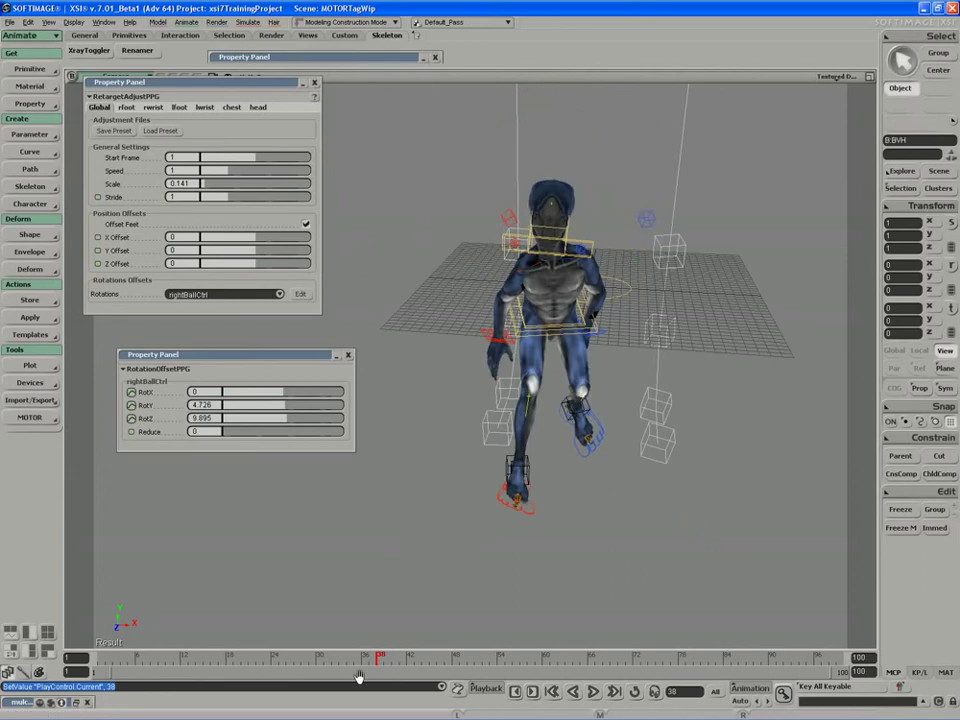
drag(380, 660, 97, 636)
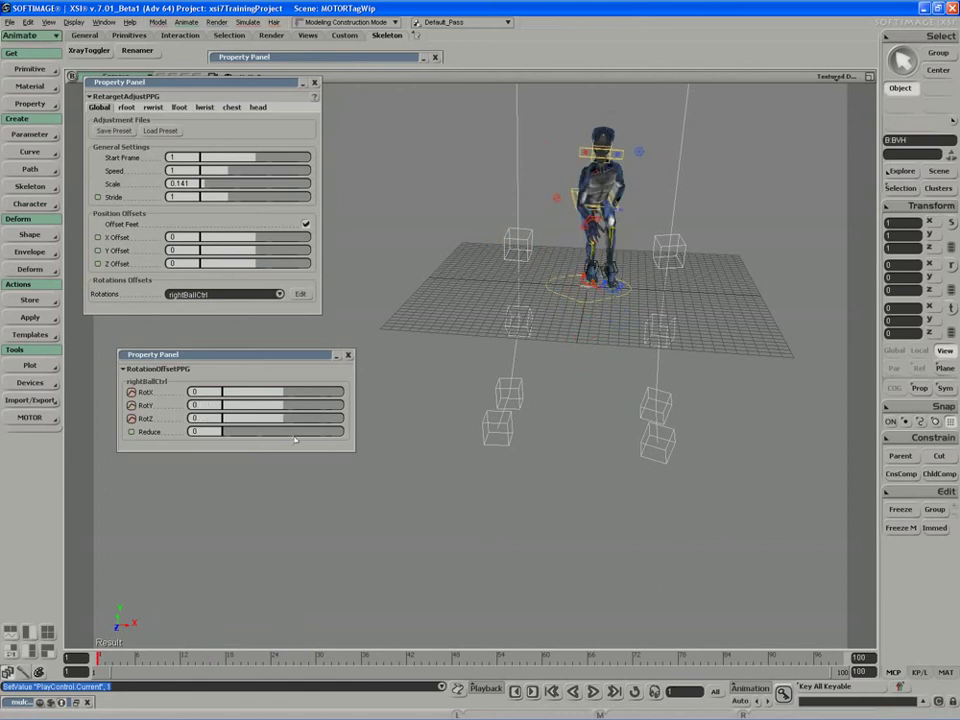
click(348, 357)
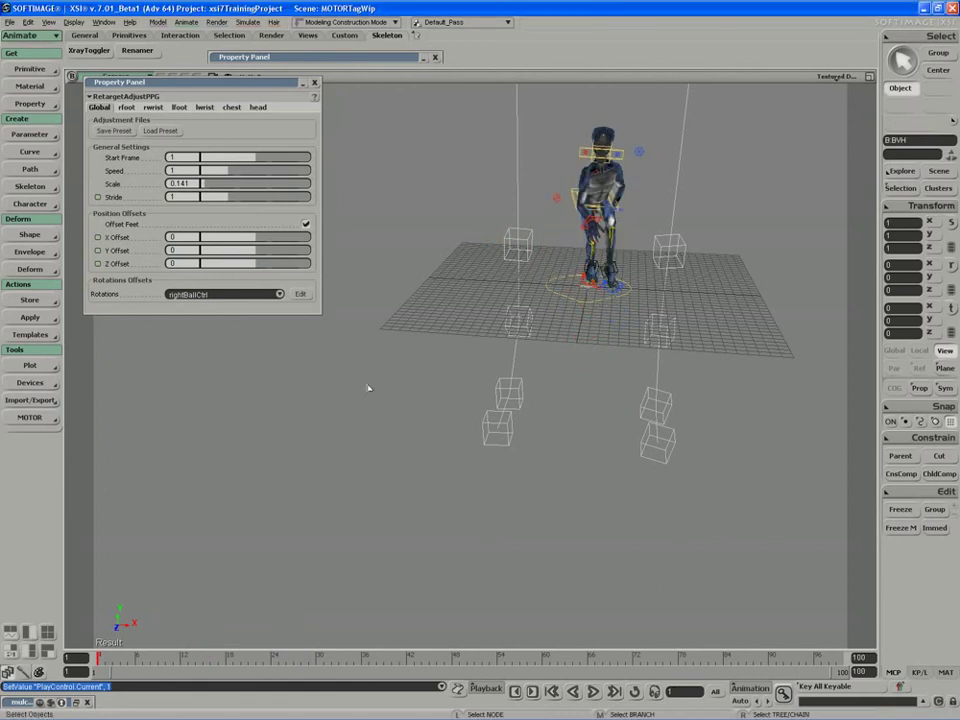
Examine the whole retargeted character and its foot placement on the grid at frame 1
key(s)
right_drag(388, 354, 380, 402)
middle_drag(380, 402, 356, 418)
drag(356, 418, 356, 426)
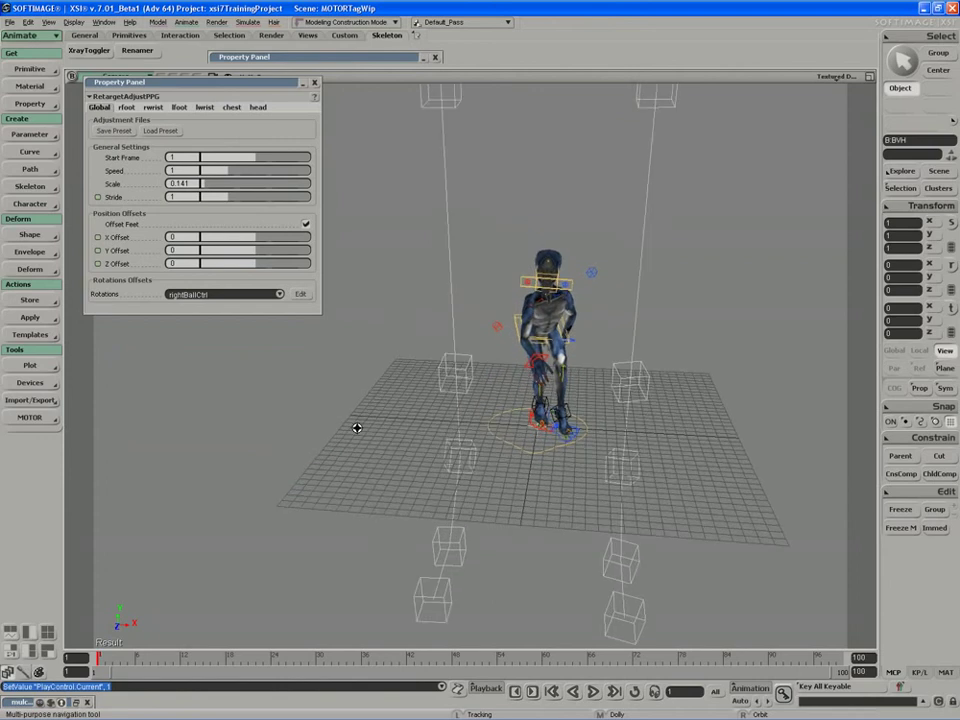
middle_drag(356, 426, 330, 437)
key(space)
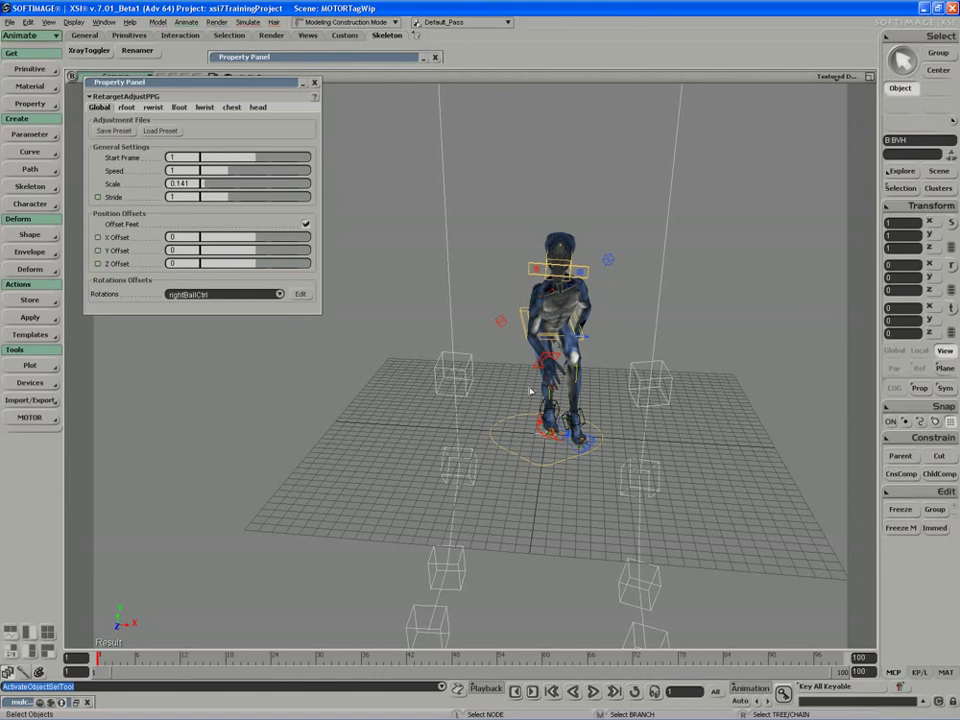
key(s)
right_drag(585, 476, 579, 471)
middle_drag(579, 471, 557, 480)
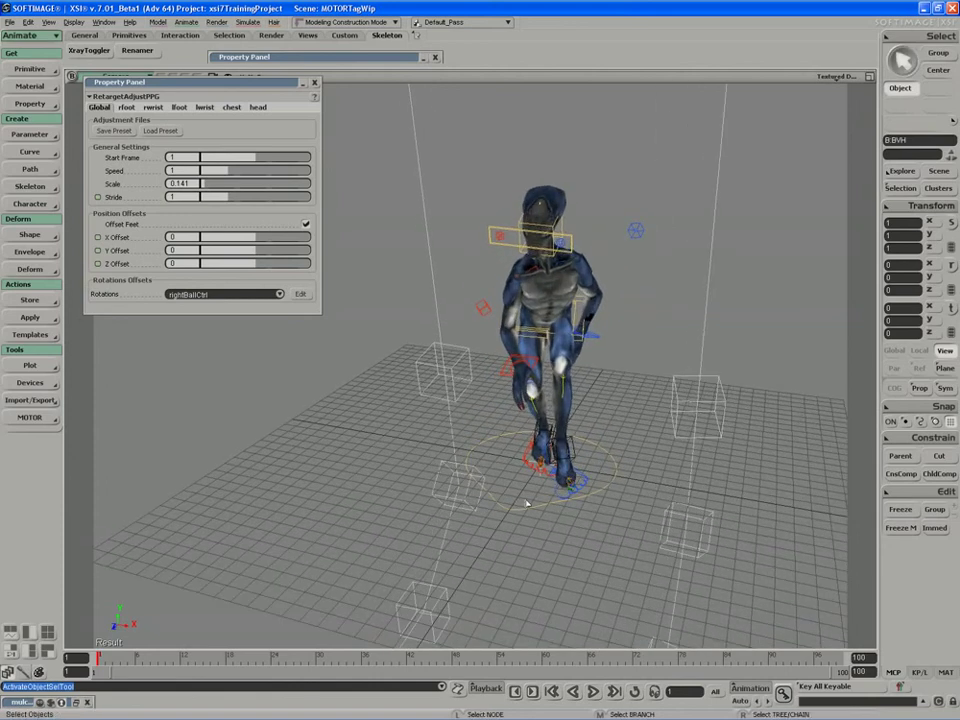